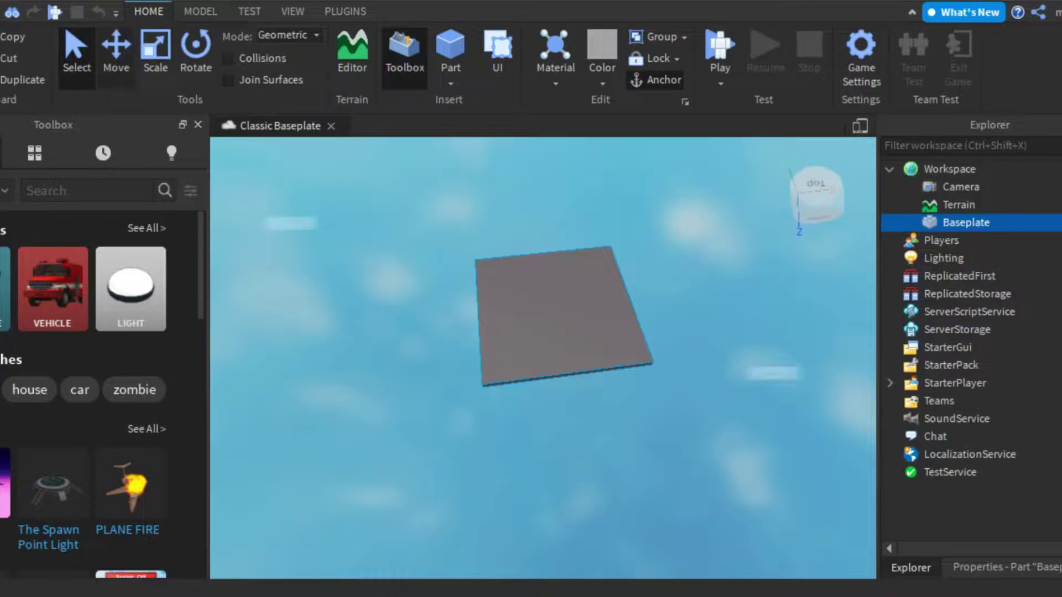
Give the baseplate the Grass material and a green color
left_click(556, 83)
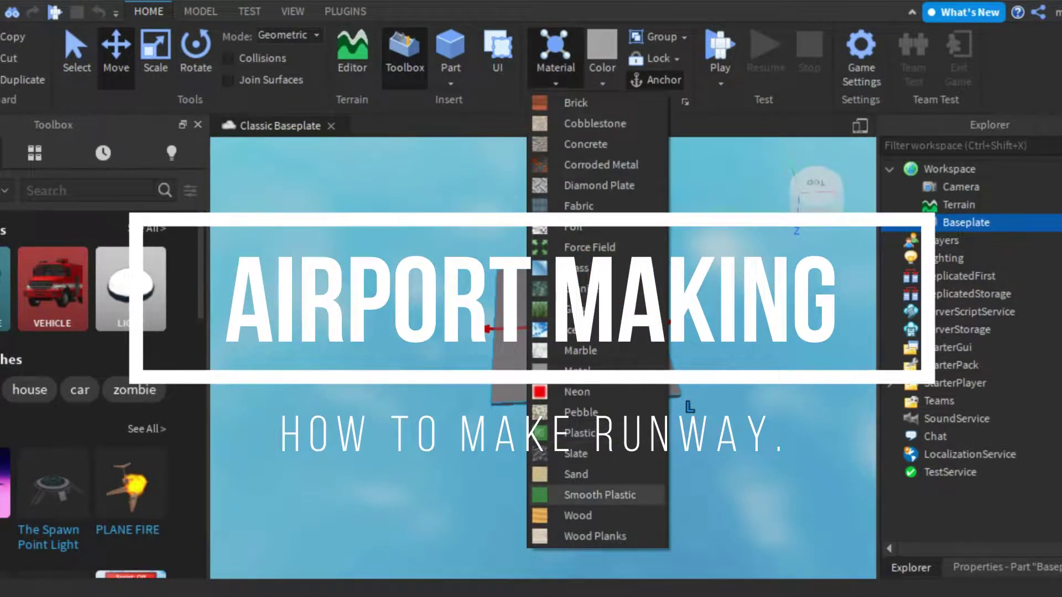
left_click(575, 309)
left_click(602, 83)
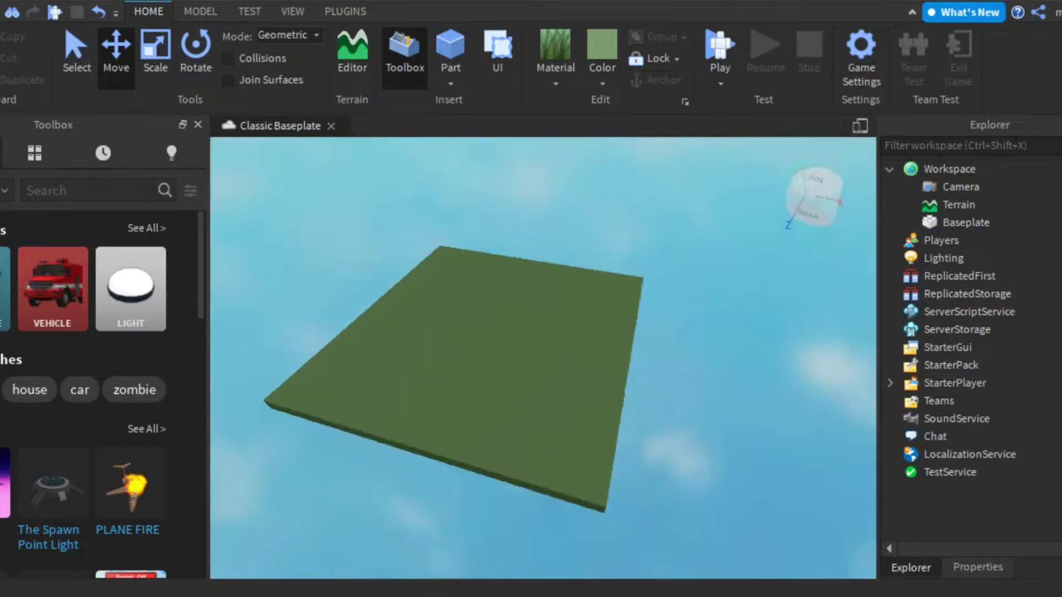
Search the model library for B737
left_click(89, 190)
type("B737")
key("Return")
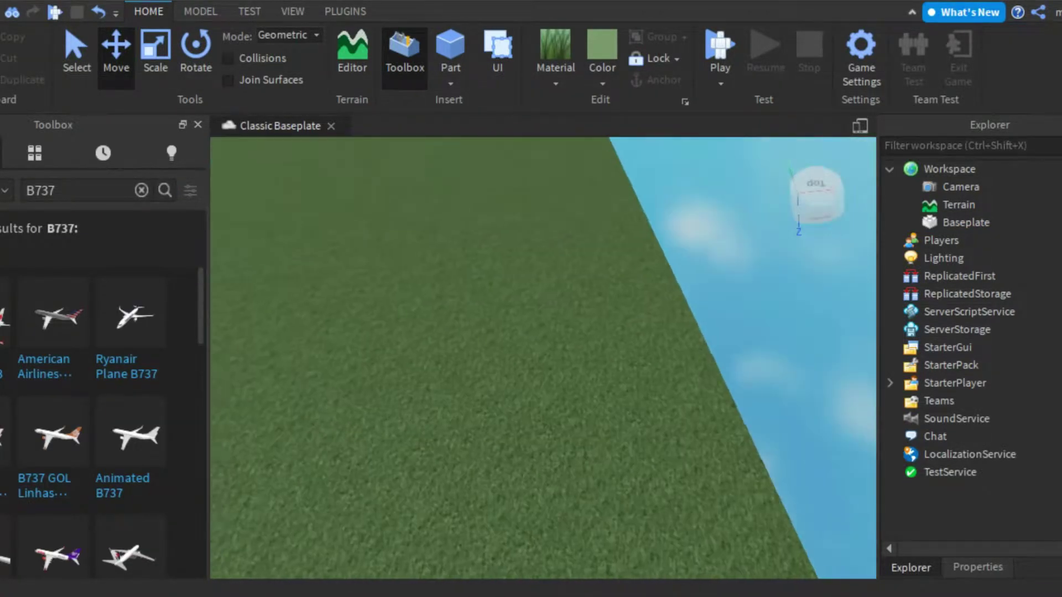
Set the part material to Cobblestone and insert a block part on the grass baseplate for the runway
left_click(555, 83)
left_click(595, 123)
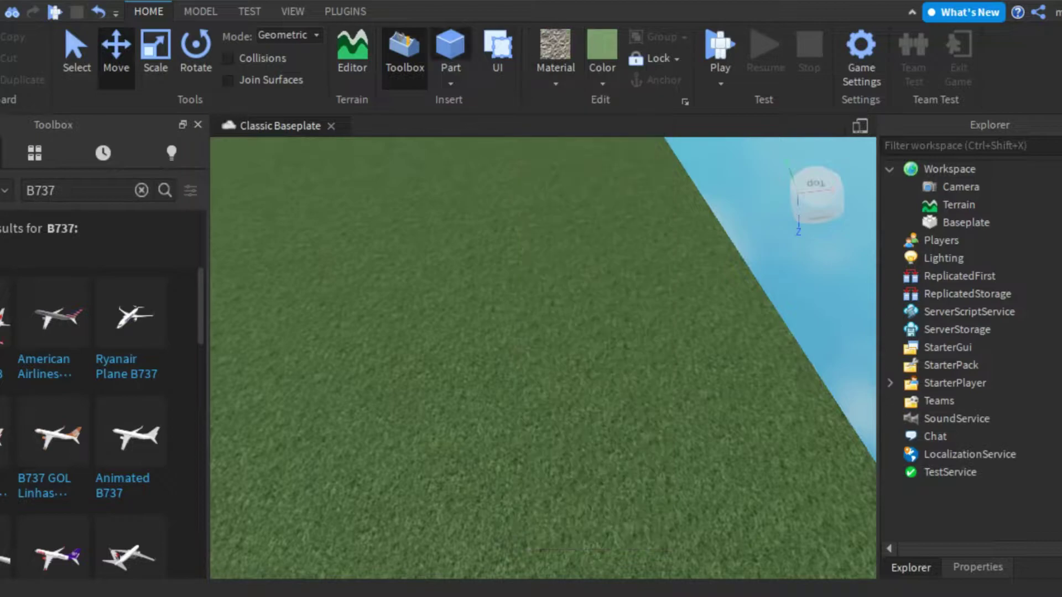
left_click(450, 50)
scroll(553, 277, "up", 3)
left_click(601, 50)
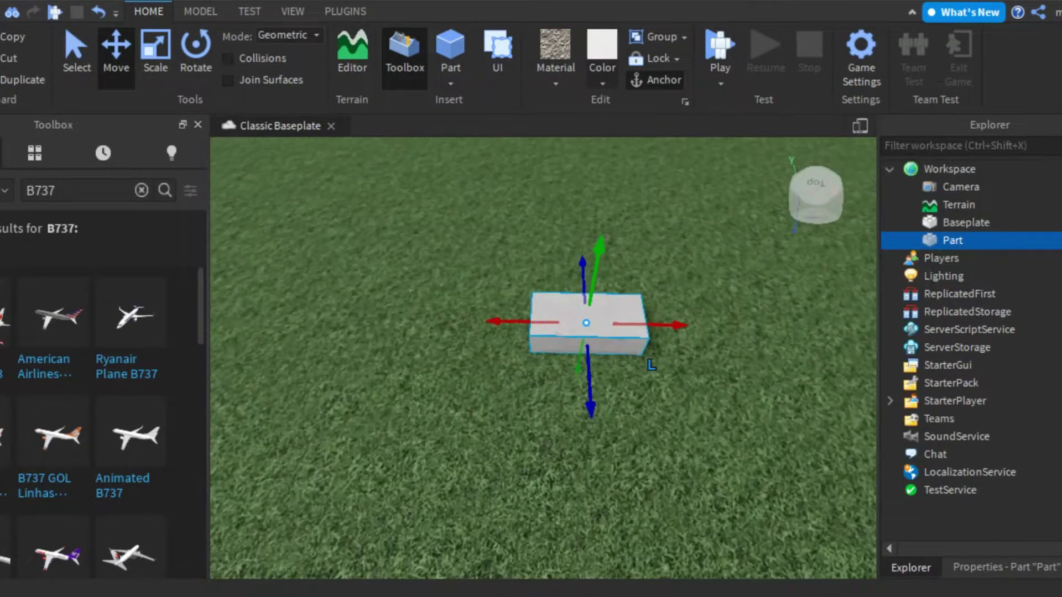
left_click(601, 50)
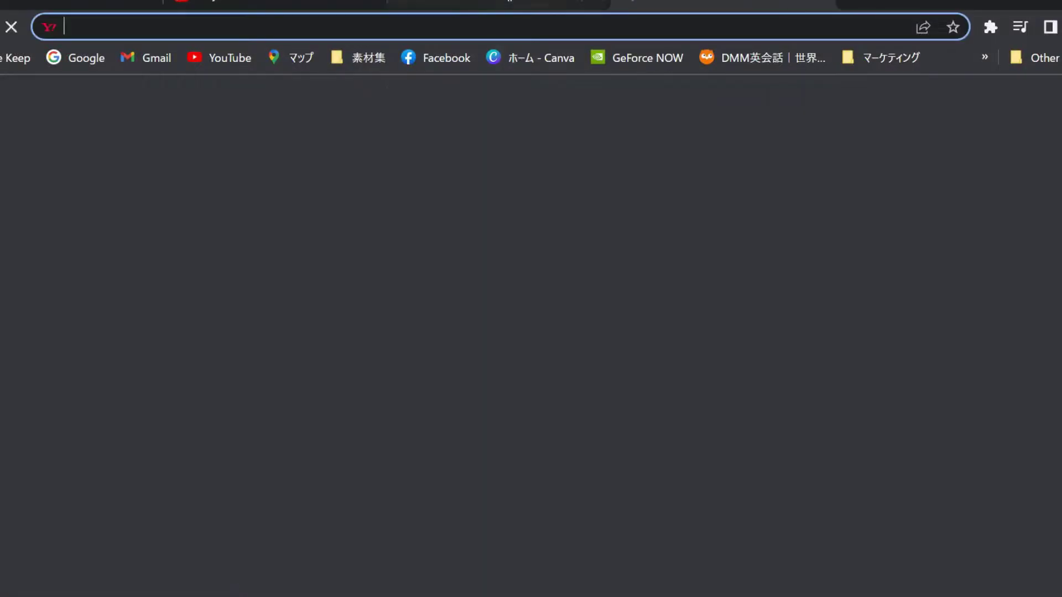
Switch to the web browser, search Yahoo for "runway" and look through the image results for a reference
type("runway")
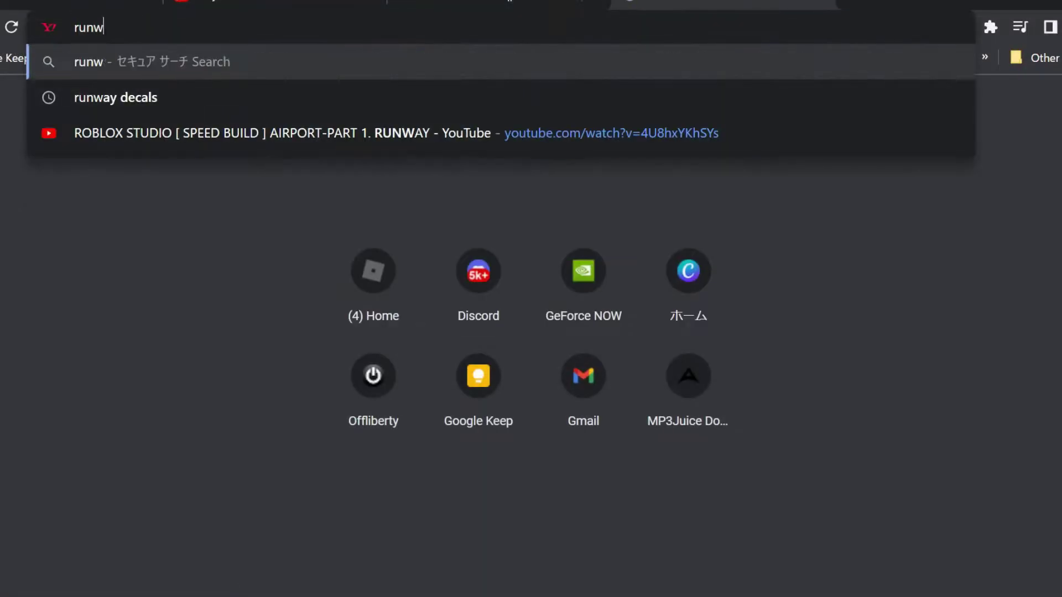
key("Return")
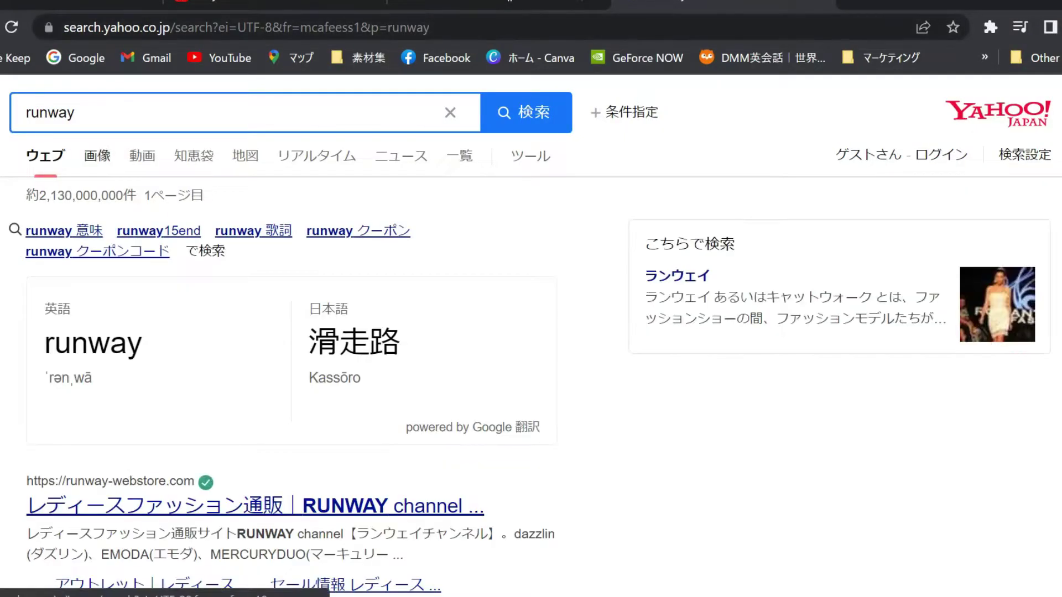
left_click(97, 155)
scroll(531, 332, "down", 3)
left_click(802, 235)
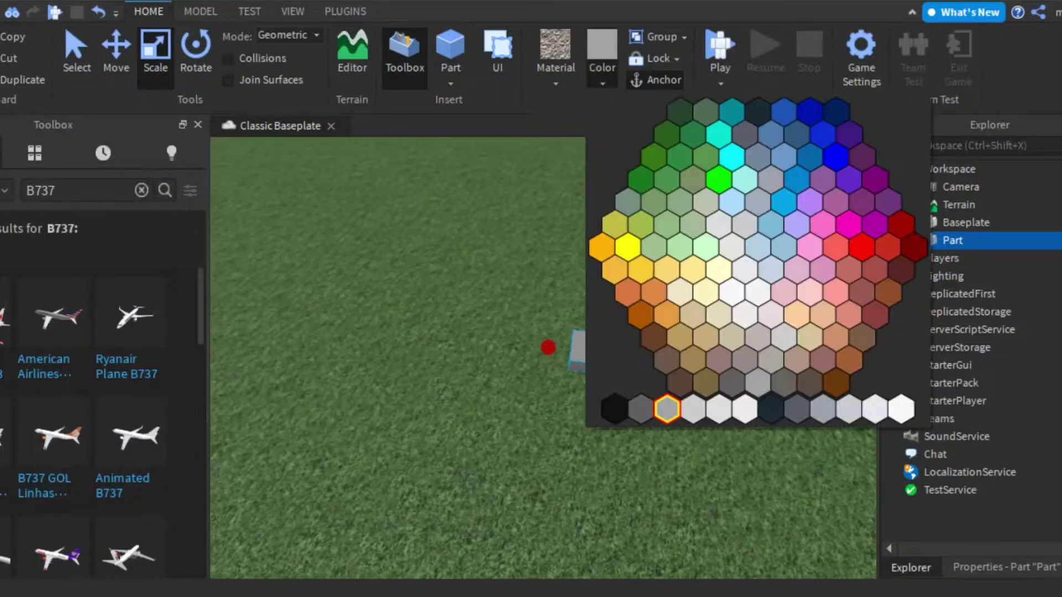
Color the runway part dark gray and stretch it into a long strip reaching the baseplate's edge
left_click(547, 347)
scroll(575, 309, "down", 5)
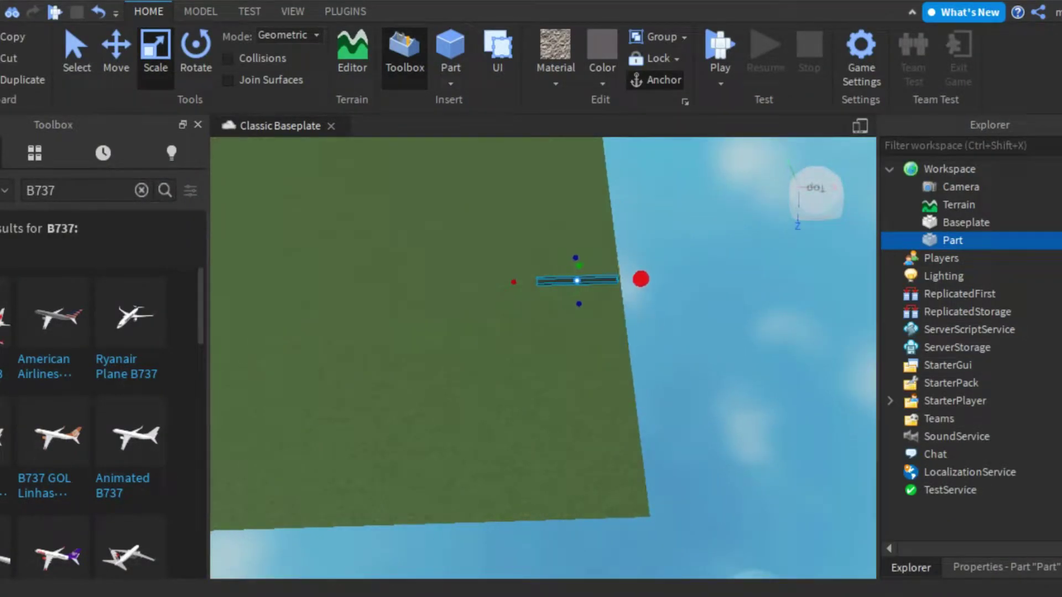
scroll(636, 277, "up", 6)
scroll(541, 360, "down", 5)
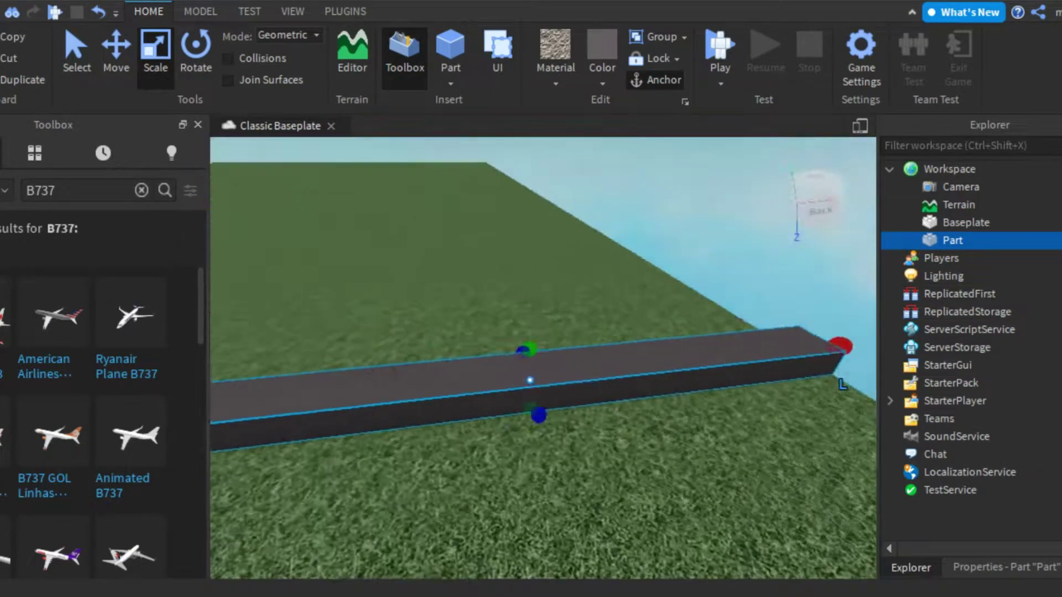
scroll(94, 387, "down", 4)
scroll(55, 398, "down", 1)
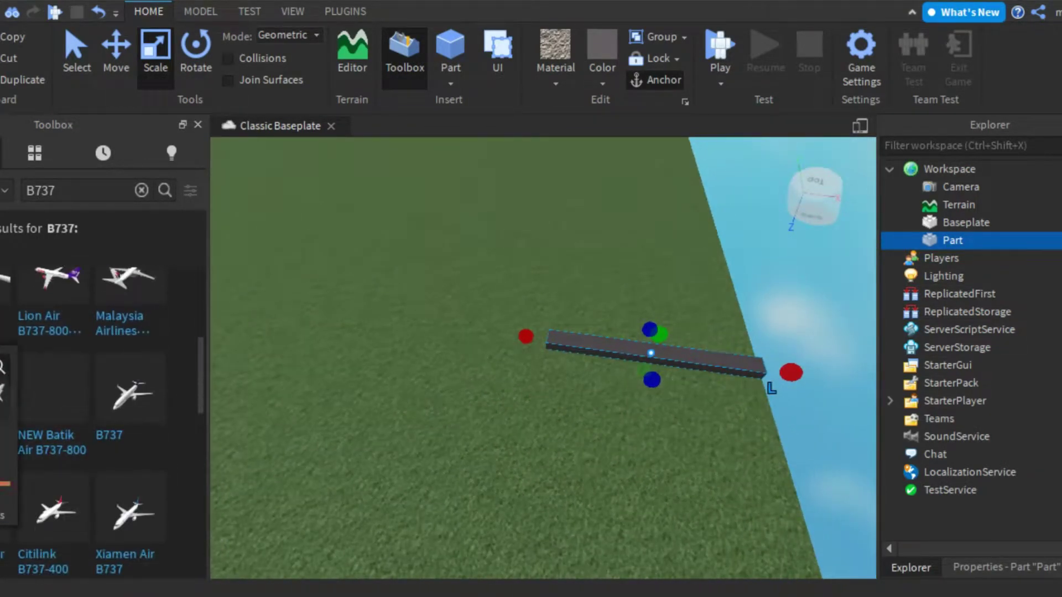
left_click(52, 398)
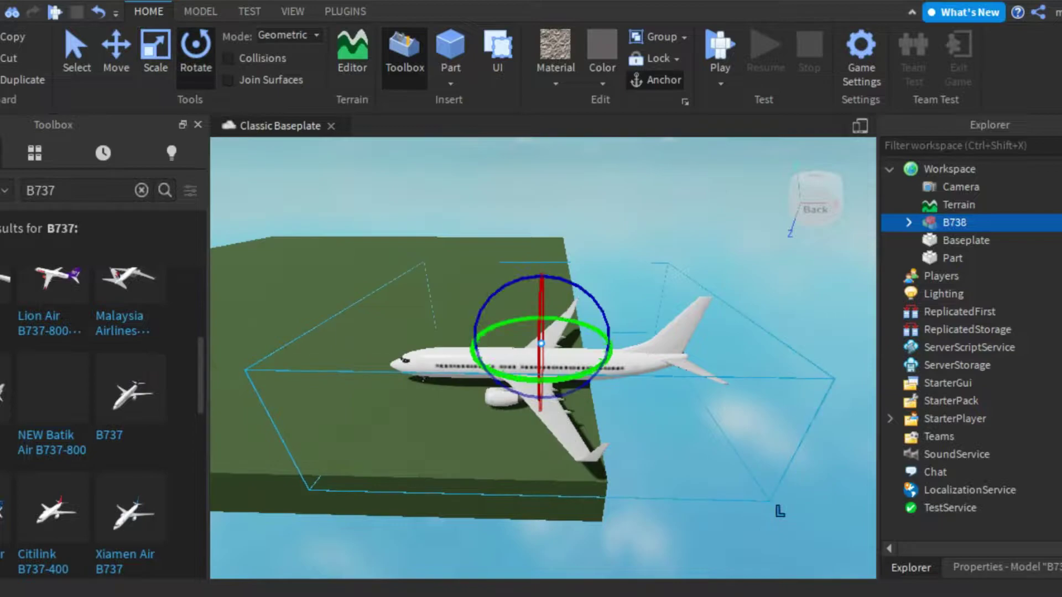
key("Delete")
Insert the Lion Air B737 MAX 8 model and turn it to stand lengthwise near the baseplate's edge as a size reference
scroll(94, 420, "up", 5)
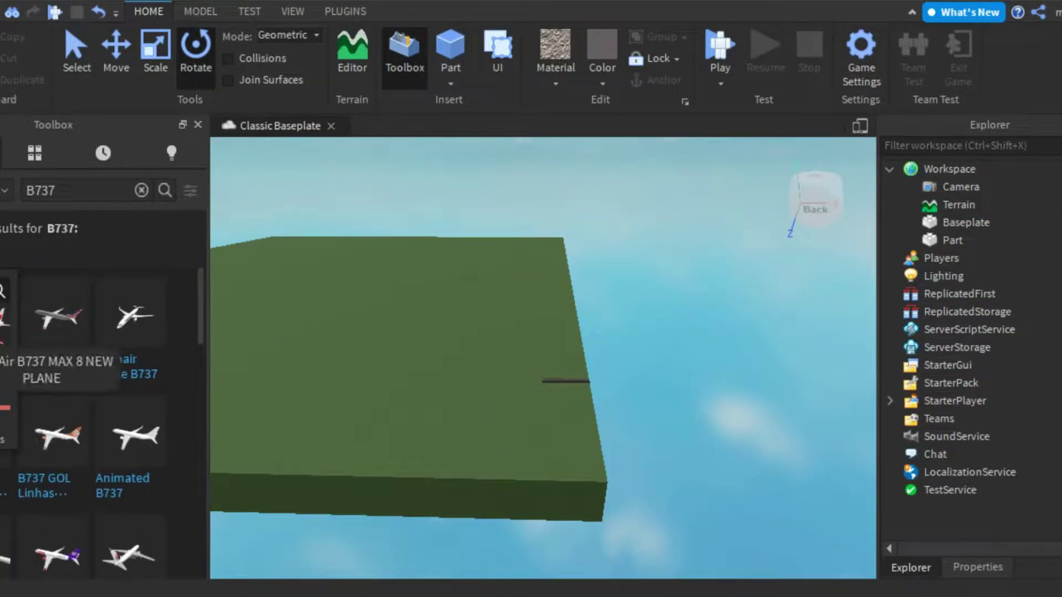
left_click(6, 318)
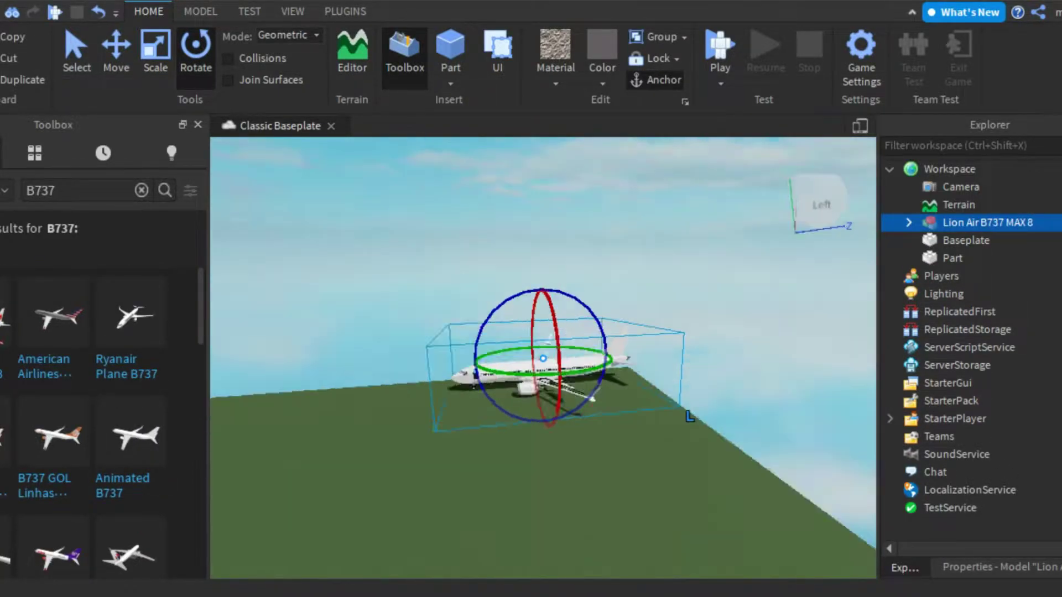
key("w")
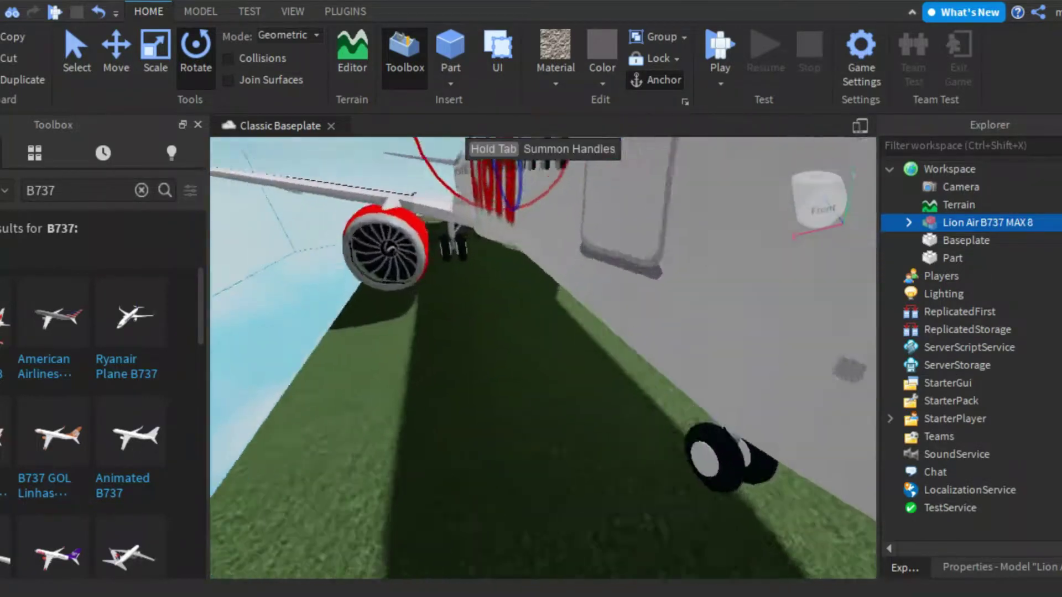
key("ctrl+4")
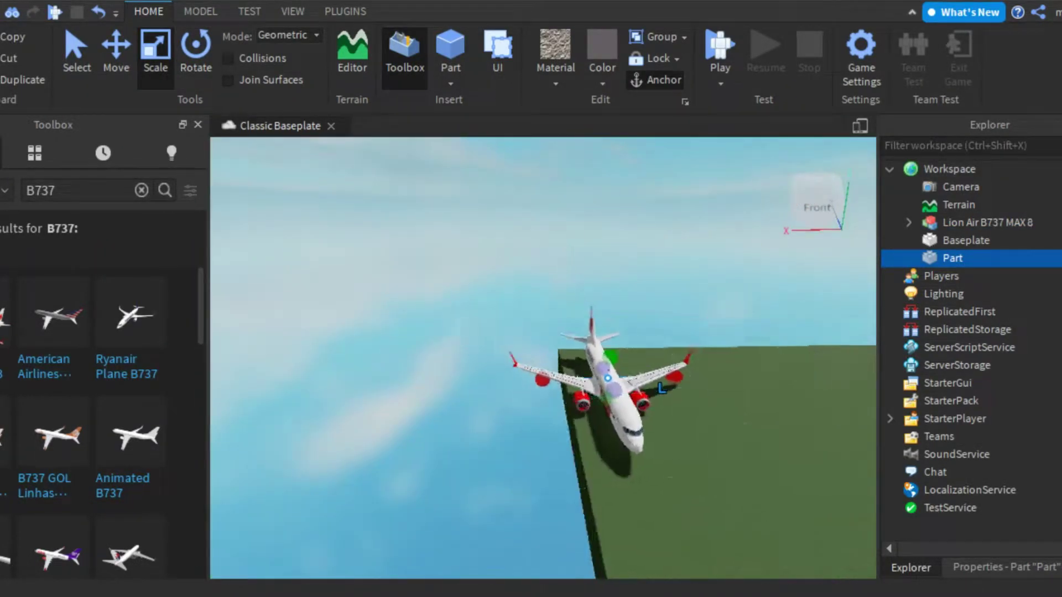
Resize the dark gray part into a runway wide enough for the airplane, running along the baseplate's edge
scroll(553, 288, "up", 3)
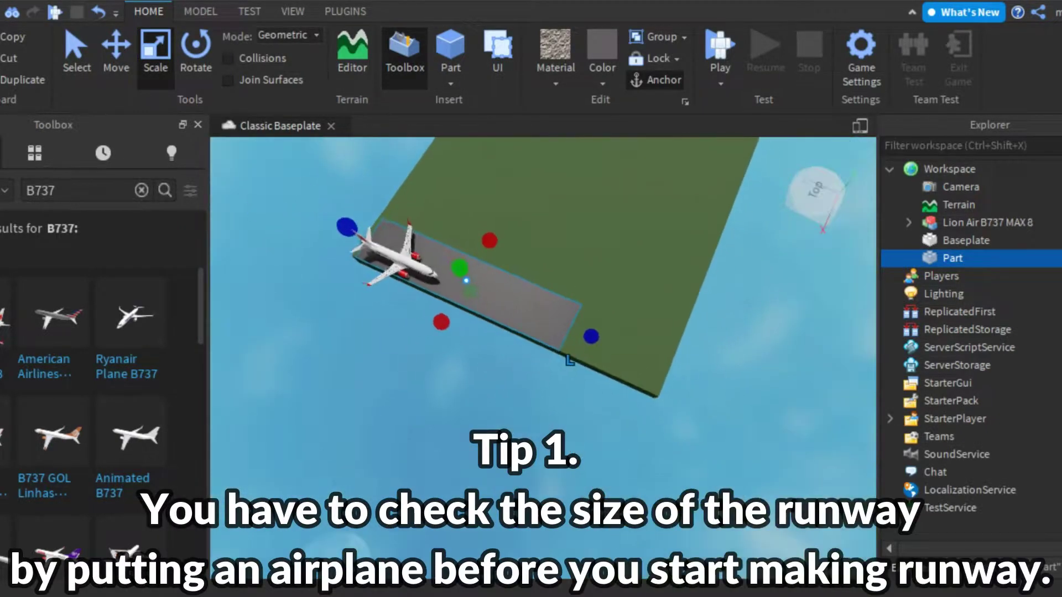
scroll(531, 310, "up", 2)
scroll(464, 334, "down", 3)
right_click_drag(465, 335, 553, 346)
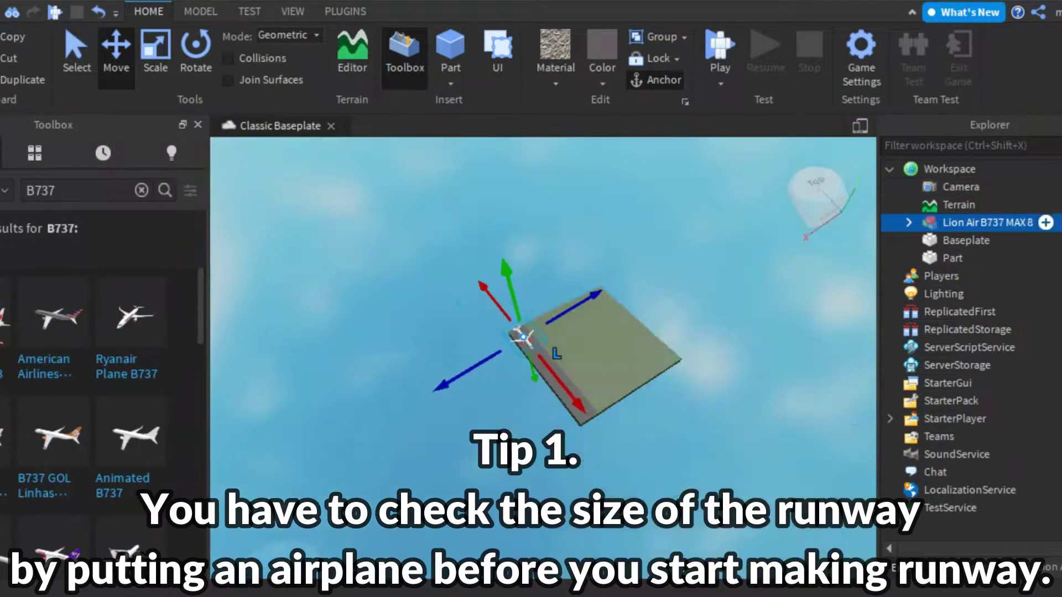
Duplicate the baseplate and then the resulting pair, placing the copies edge to edge as a two-by-two square
left_click(553, 347)
key("ctrl+d")
left_click_drag(553, 347, 654, 463)
left_click(542, 321, "ctrl")
key("ctrl+d")
left_click_drag(581, 392, 471, 428)
key("alt+c")
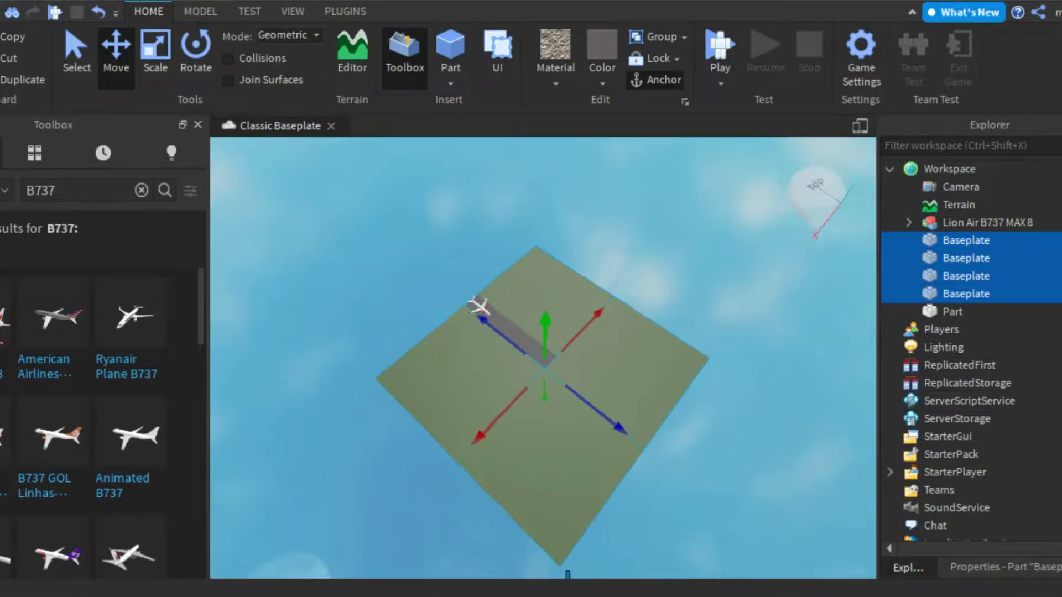
Duplicate the four baseplates and then all eight, placing the copies in line to lengthen the grass ground
key("ctrl+d")
left_click_drag(576, 436, 874, 441)
left_click(989, 240, "shift")
key("ctrl+d")
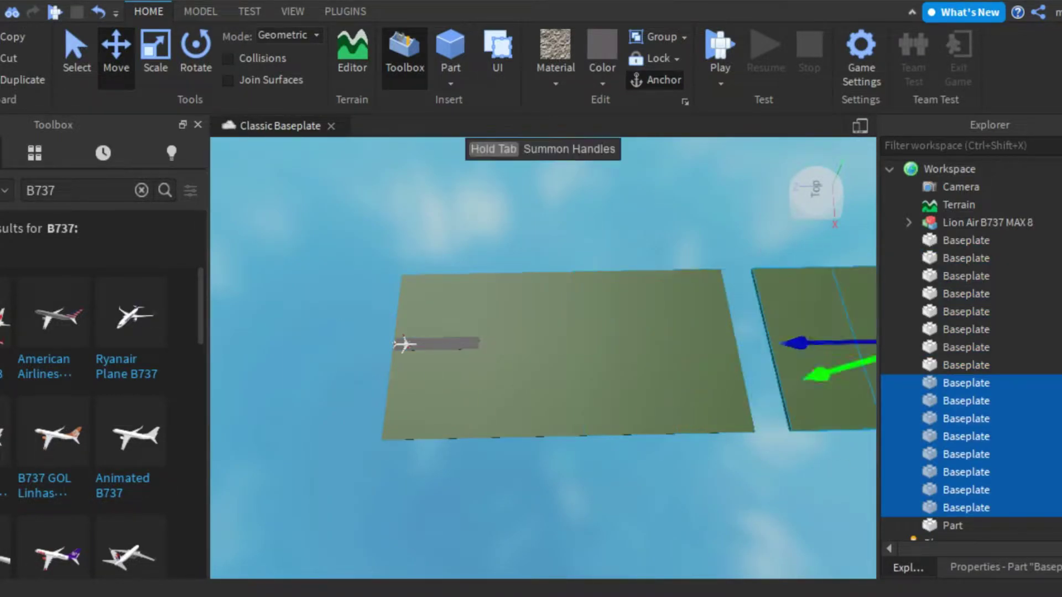
right_click_drag(543, 358, 543, 298)
scroll(543, 354, "down", 3)
Select the runway part and stretch it lengthwise along the extended grass ground
left_click(528, 382)
right_click_drag(528, 381, 483, 399)
key("ctrl+3")
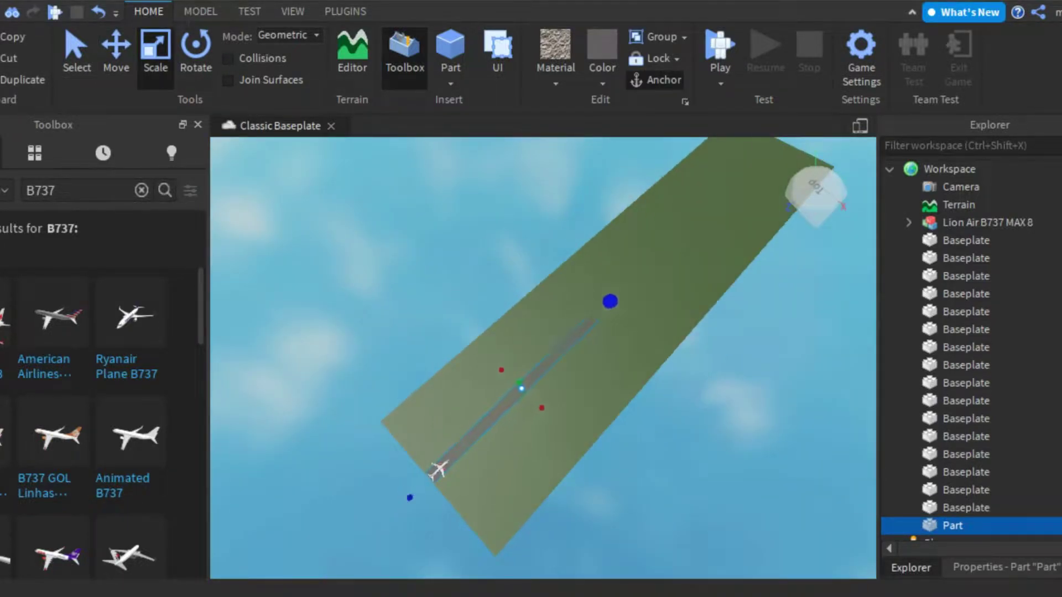
scroll(482, 399, "up", 10)
scroll(482, 399, "down", 10)
Duplicate the runway part and place the copy end to end with the first to lengthen the runway
key("ctrl+2")
key("ctrl+d")
scroll(482, 399, "up", 10)
scroll(482, 399, "down", 10)
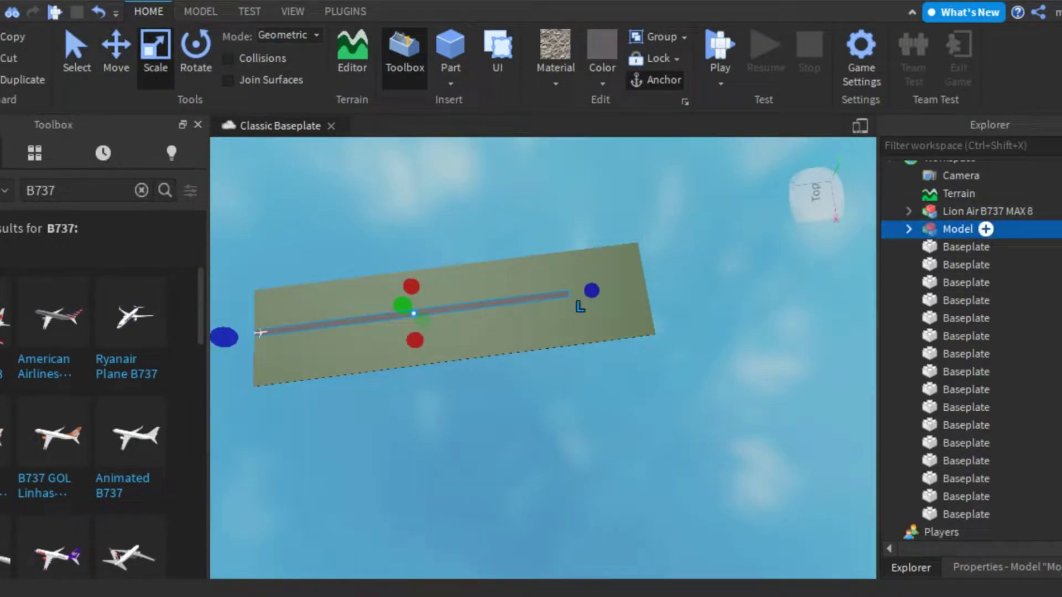
right_click_drag(543, 358, 636, 343)
scroll(543, 358, "up", 5)
Examine runway photos in the browser's image results for the edge lines and threshold markings, then return to Roblox Studio
left_click(533, 354)
scroll(543, 358, "up", 3)
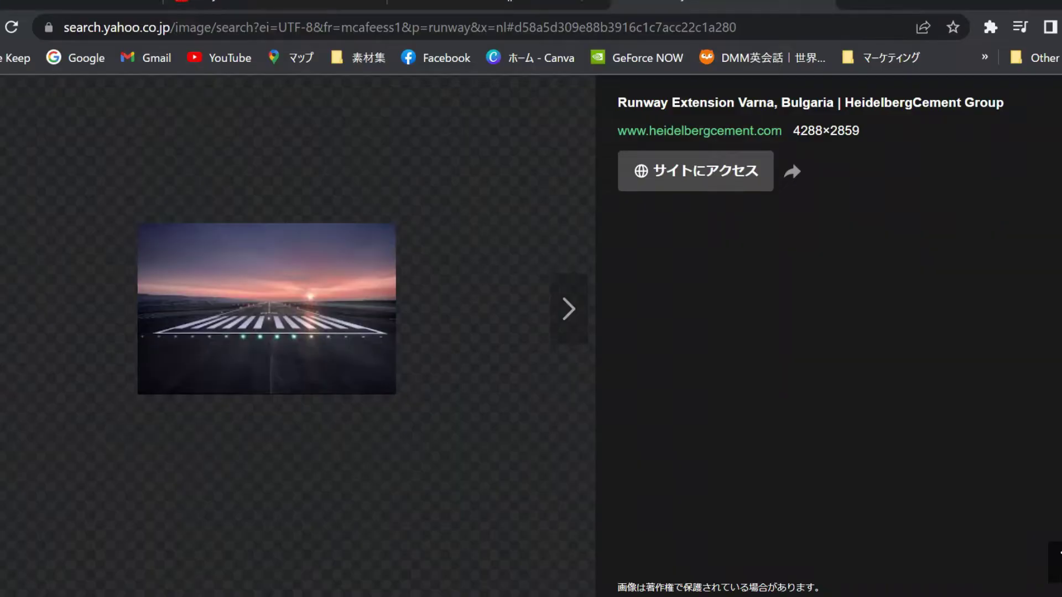
scroll(531, 331, "up", 5)
left_click(105, 338)
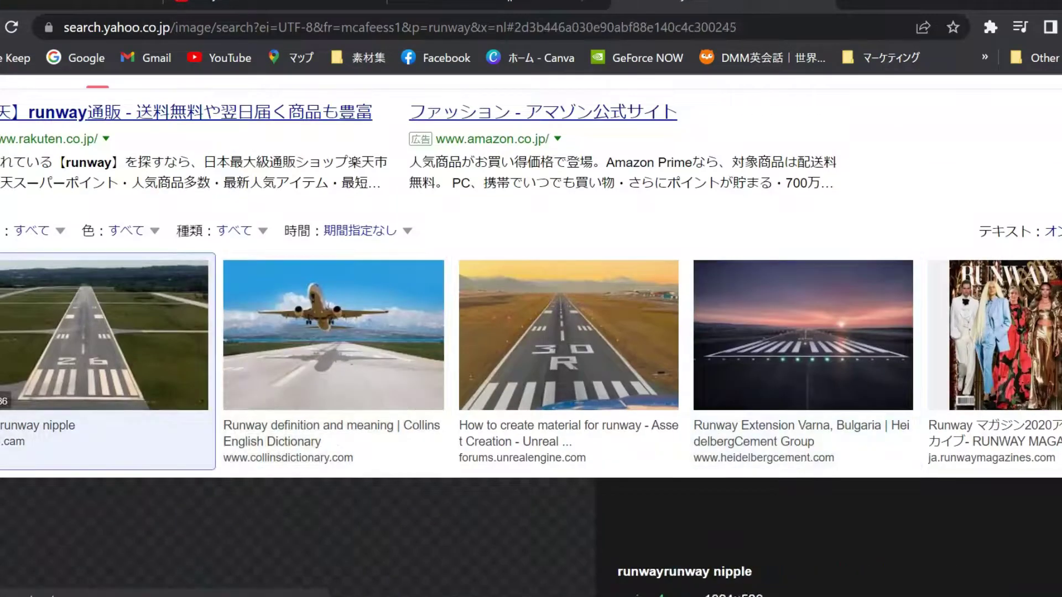
scroll(530, 332, "up", 5)
left_click(574, 237)
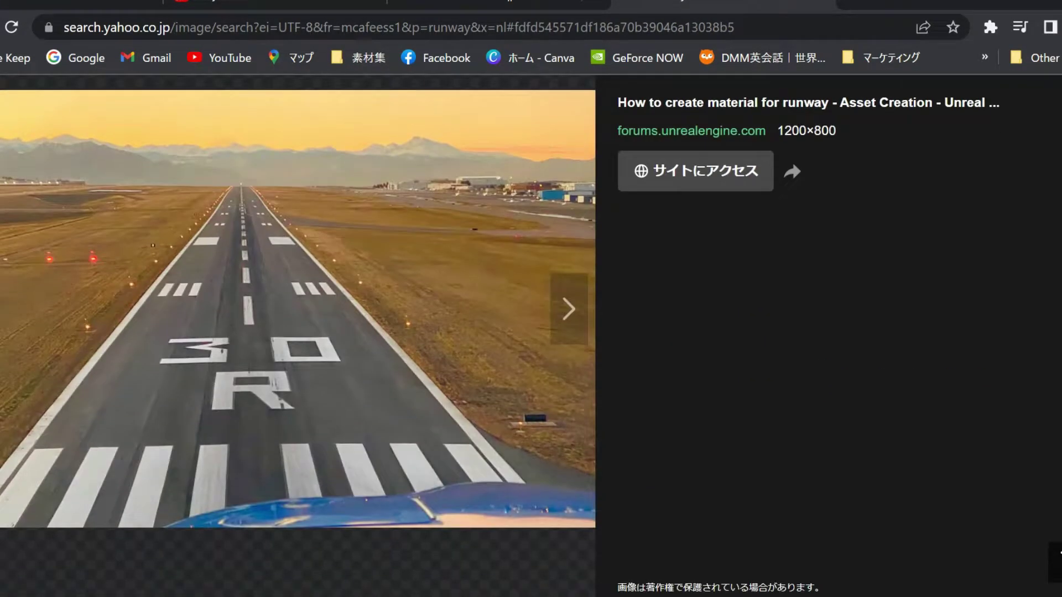
mouse_move(695, 596)
left_click(695, 539)
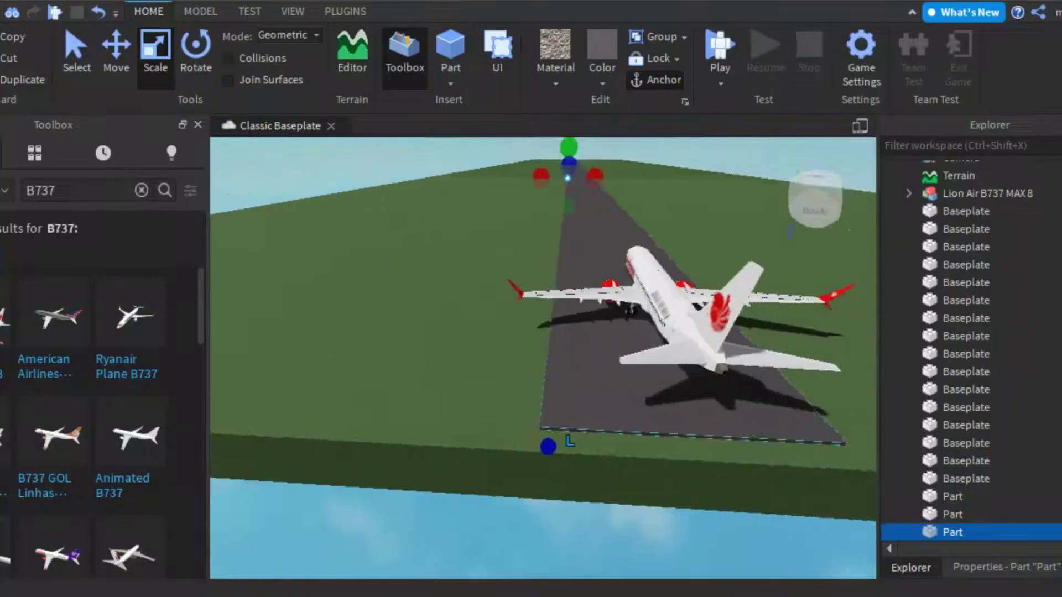
Move the narrow strip part along the runway's left edge onto the surface with collisions off, and adjust its size
key("f")
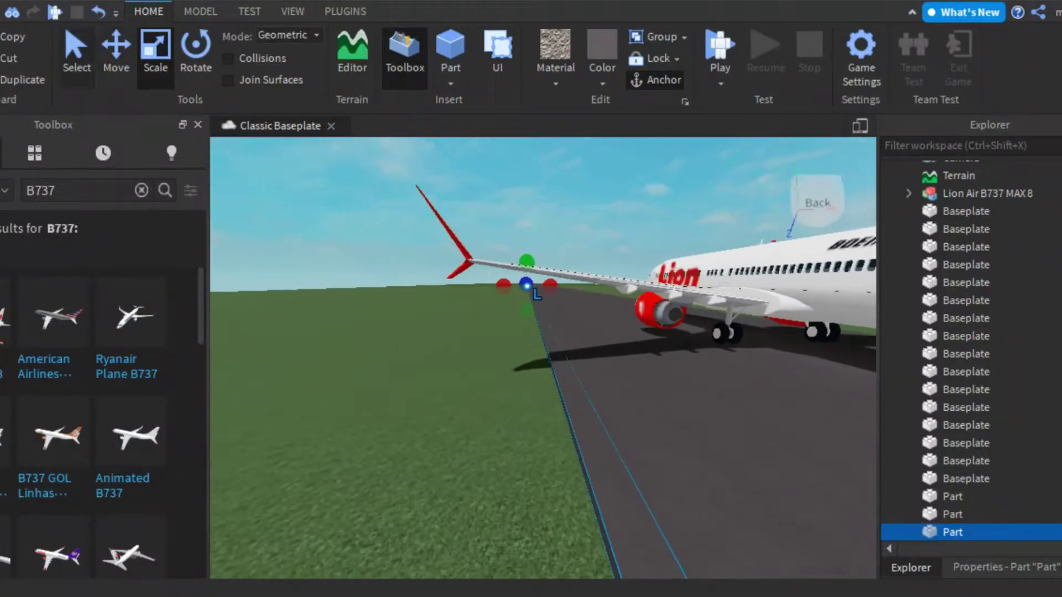
key("ctrl+2")
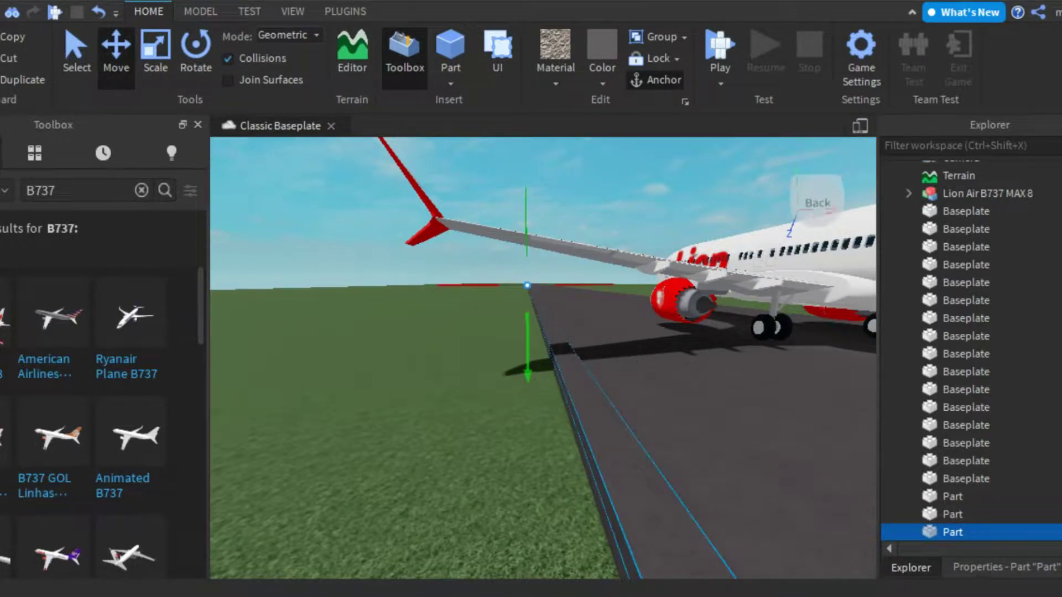
key("alt+c")
key("ctrl+3")
scroll(542, 359, "up", 5)
Color the narrow strip on the runway's left edge white
left_click(601, 50)
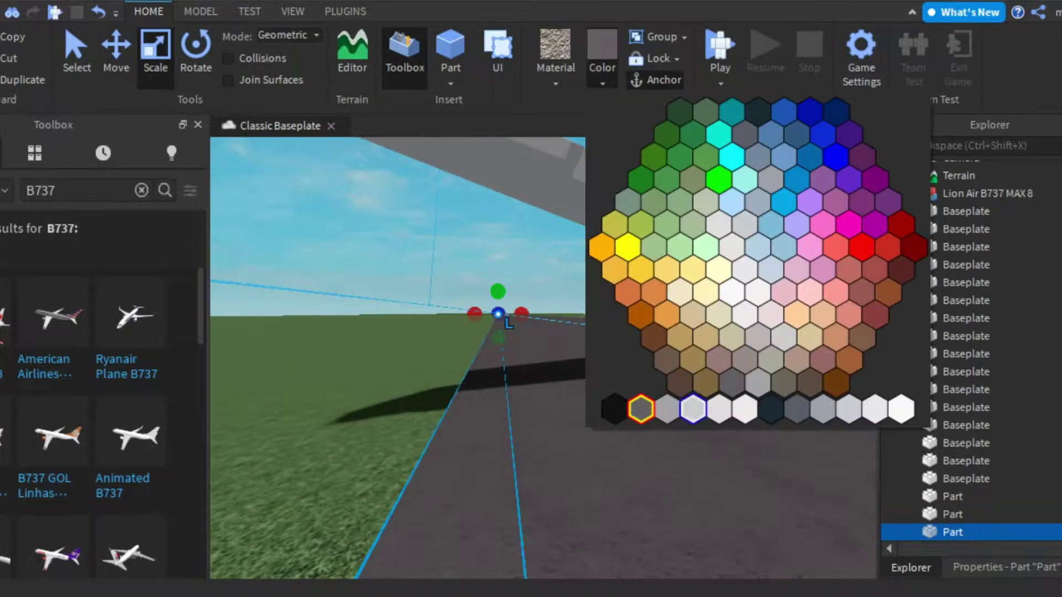
left_click(901, 409)
scroll(541, 359, "down", 5)
scroll(542, 360, "up", 5)
Adjust the white edge line's position so it lies on the runway surface along the left edge, with collisions on
key("ctrl+2")
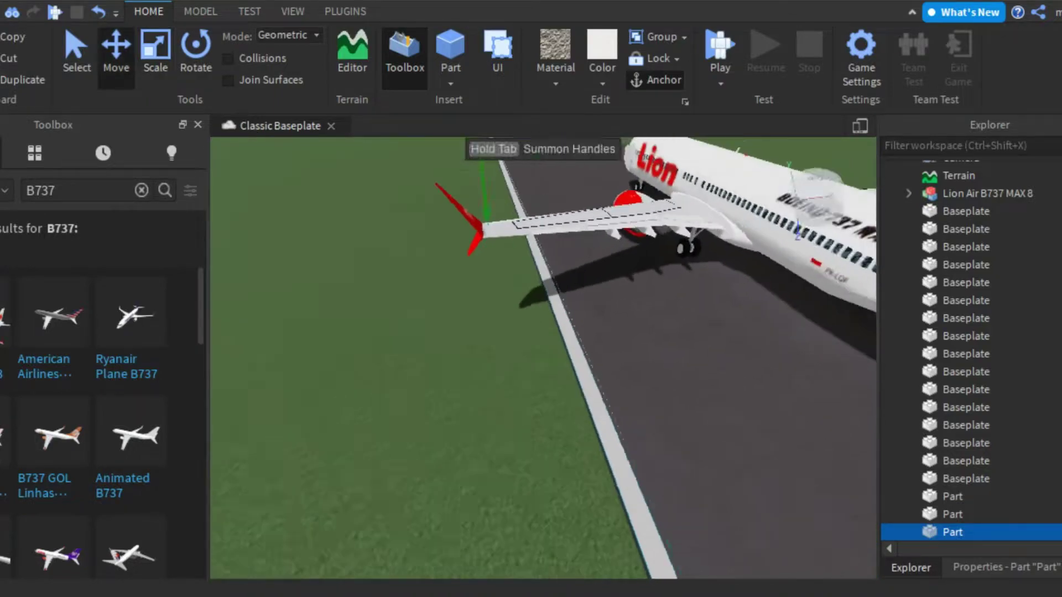
key("f")
key("alt+c")
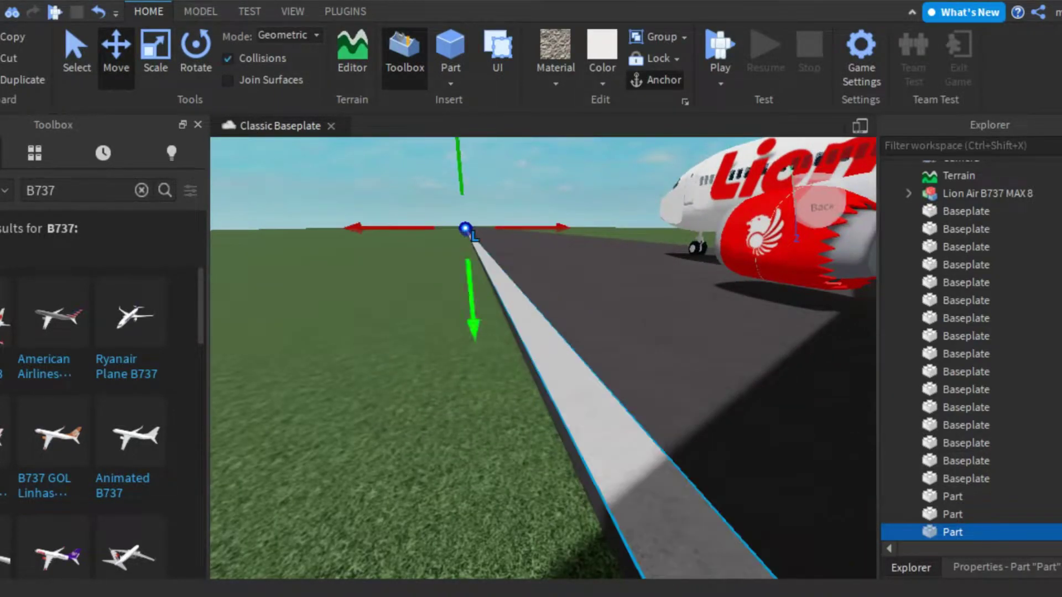
scroll(541, 360, "down", 5)
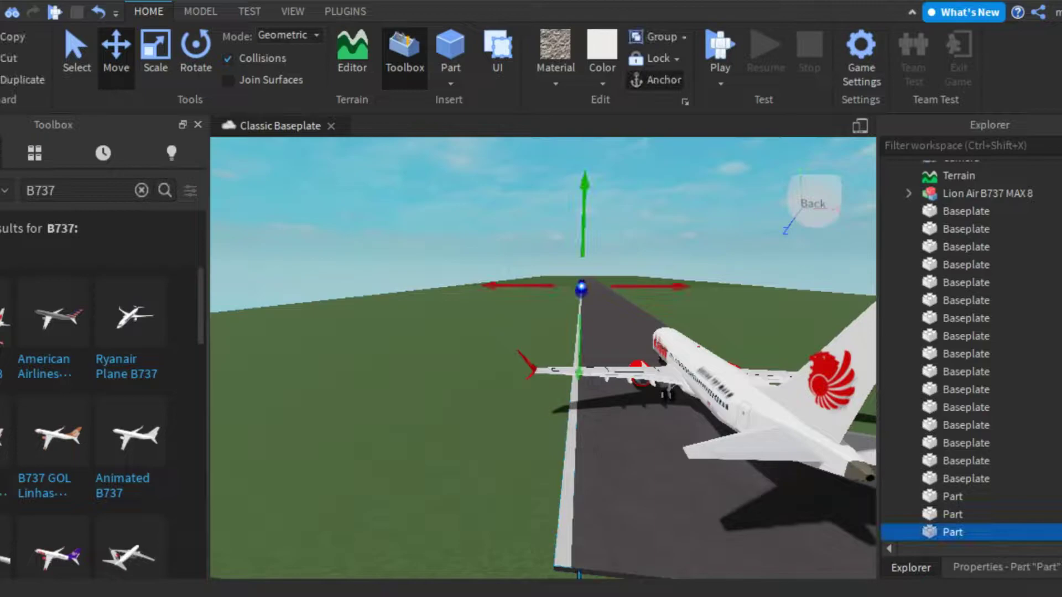
Turn collisions off, duplicate the white edge line and move the copy to the runway's right edge
key("alt+c")
scroll(542, 360, "down", 3)
key("ctrl+d")
right_click_drag(542, 360, 763, 354)
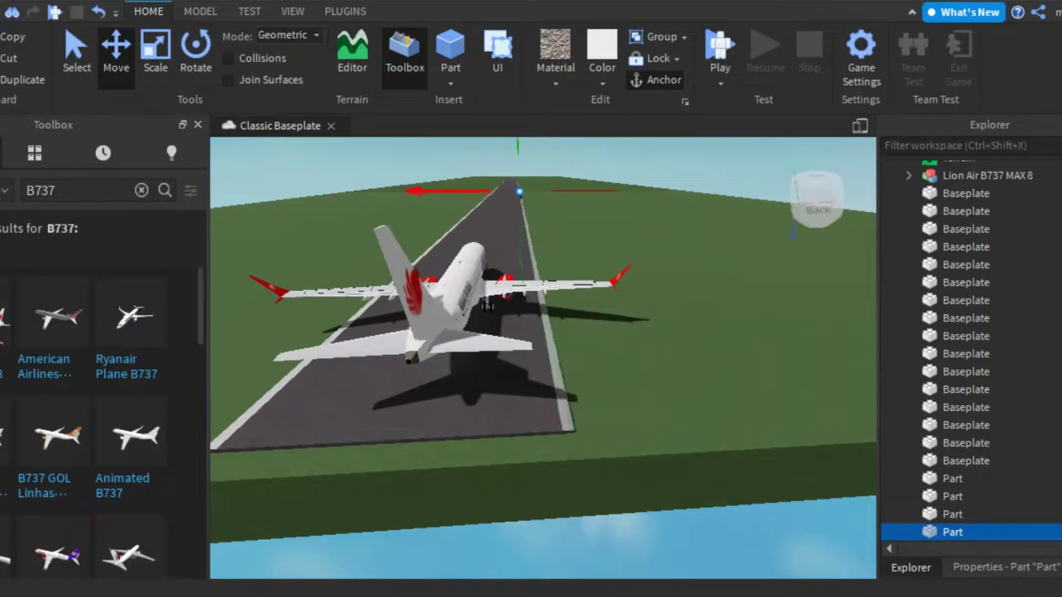
key("f")
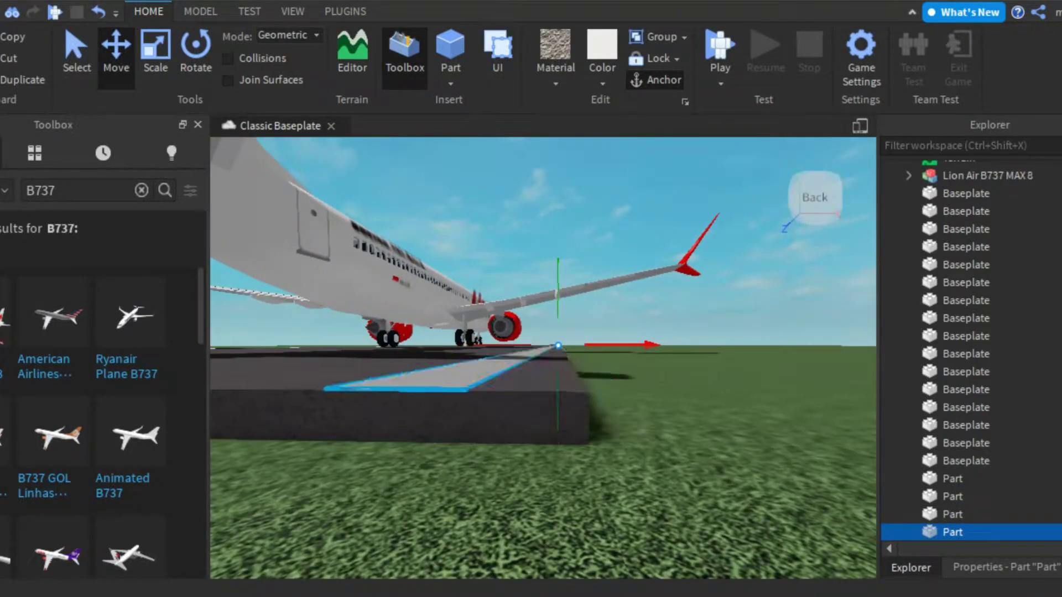
Duplicate both white edge lines together and move the copies onto the far section of the runway
scroll(542, 359, "down", 4)
right_click_drag(542, 359, 548, 387)
left_click(505, 422)
right_click_drag(504, 422, 486, 420)
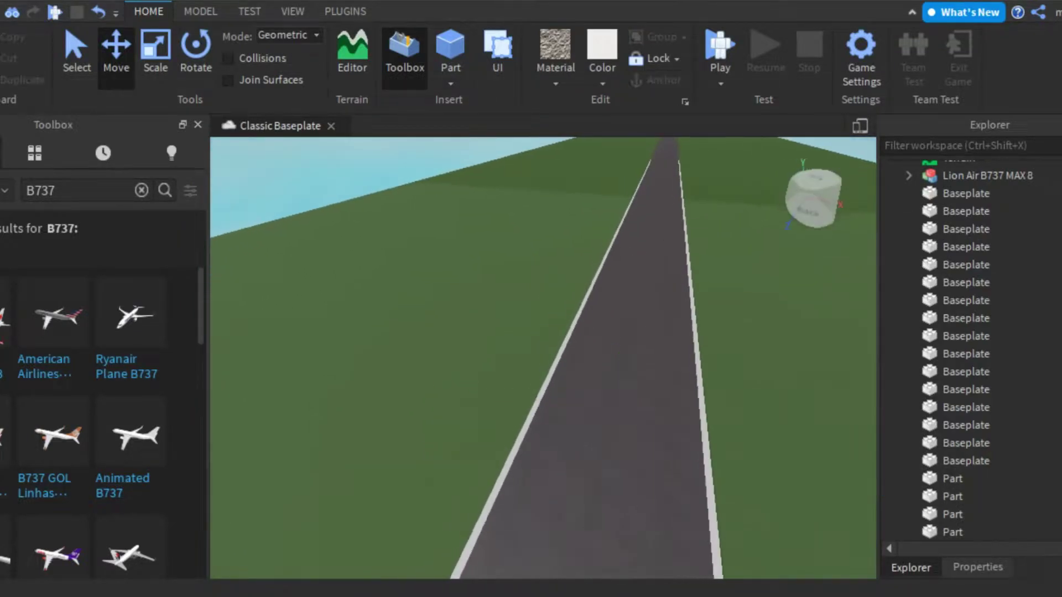
left_click(686, 169, "ctrl")
scroll(685, 168, "down", 10)
right_click_drag(711, 387, 619, 288)
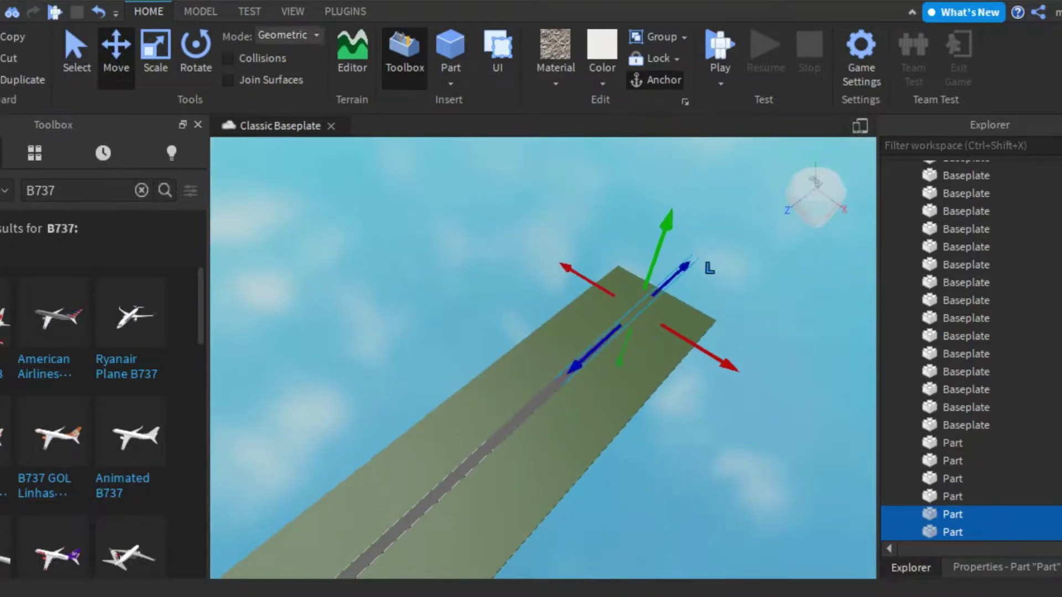
left_click(619, 232)
right_click_drag(619, 232, 696, 210)
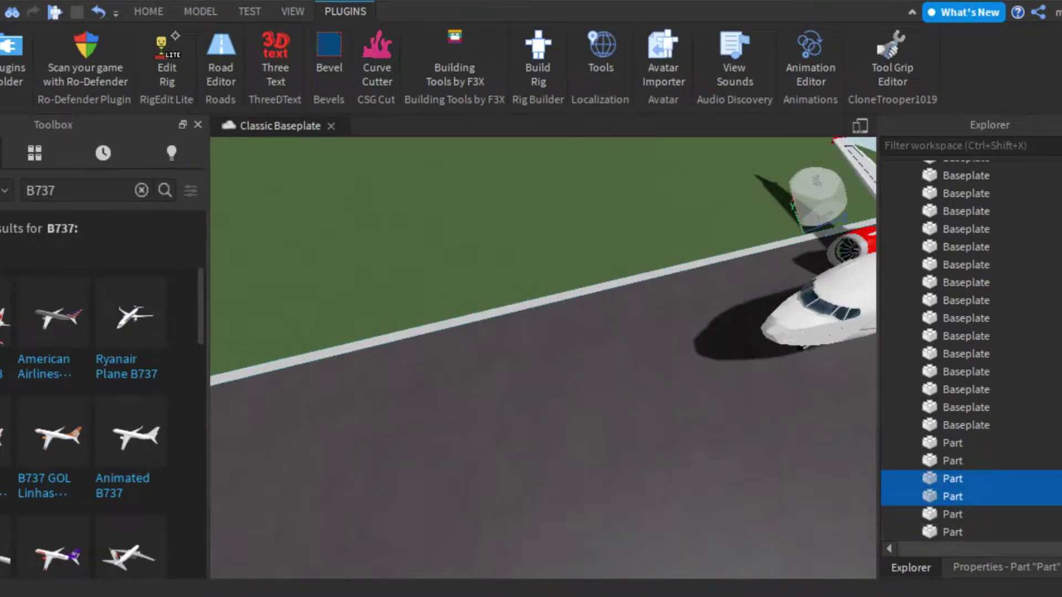
Turn off CanCollide for the two selected white edge lines in their part properties
left_click(1005, 567)
scroll(971, 360, "down", 10)
left_click(1007, 292)
left_click(1008, 341)
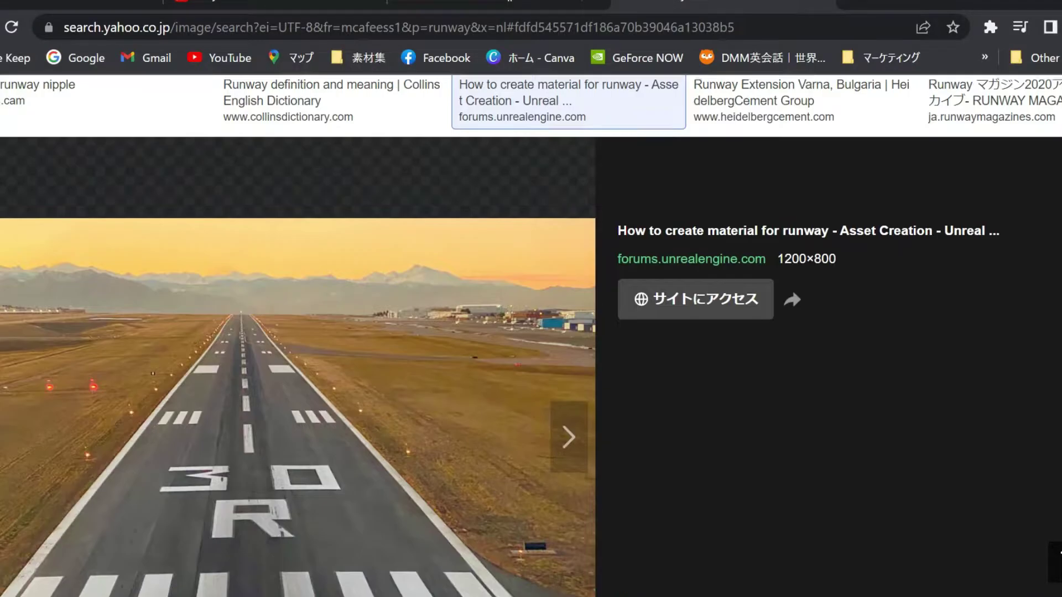
Switch to the browser and open the Cork Airport runway photo from the runway image results as a marking reference
scroll(531, 332, "up", 5)
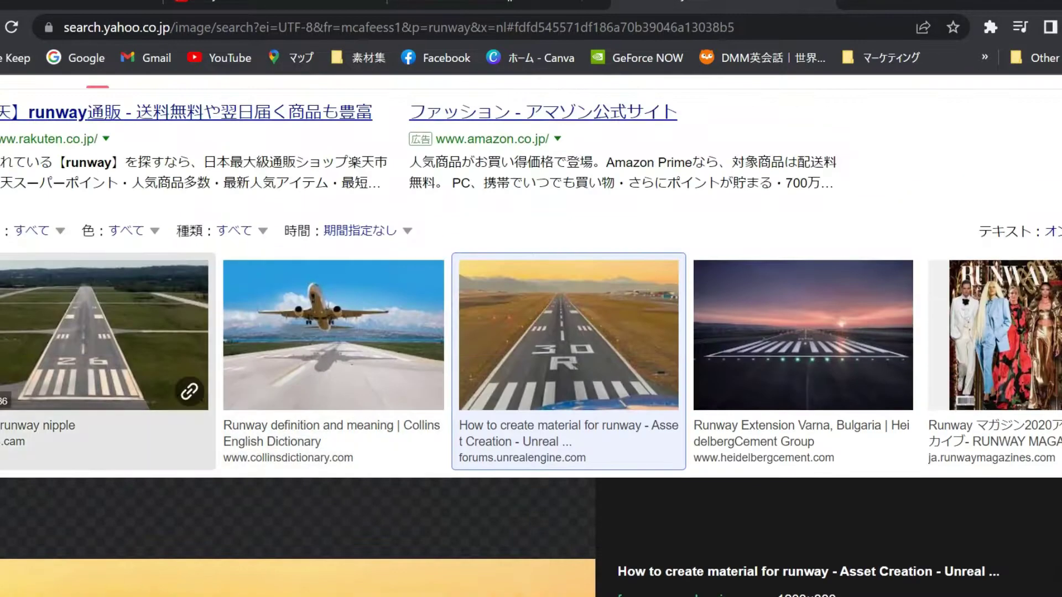
left_click(105, 332)
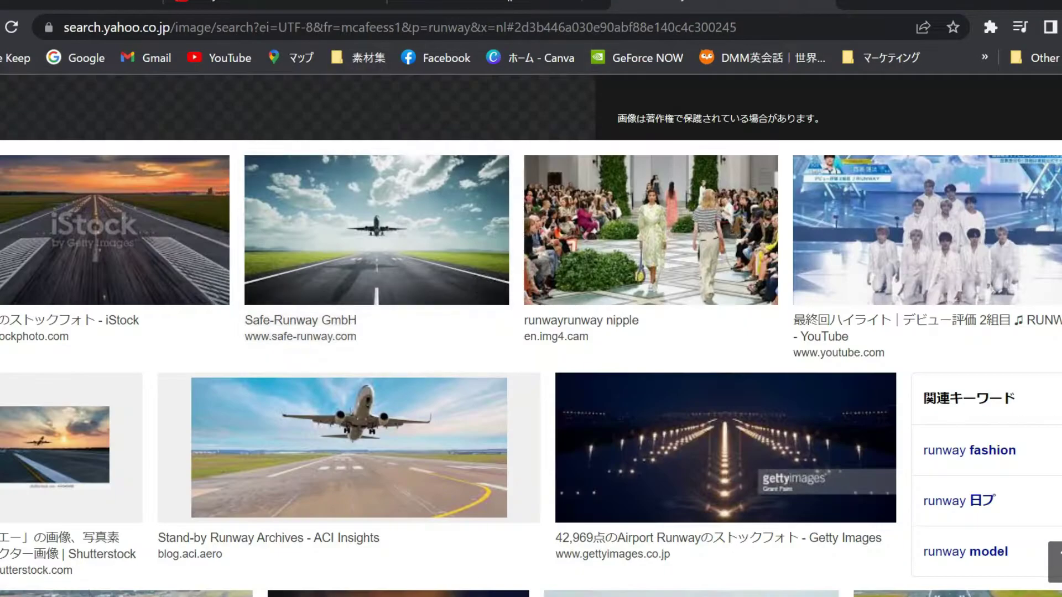
scroll(531, 332, "down", 4)
left_click(691, 387)
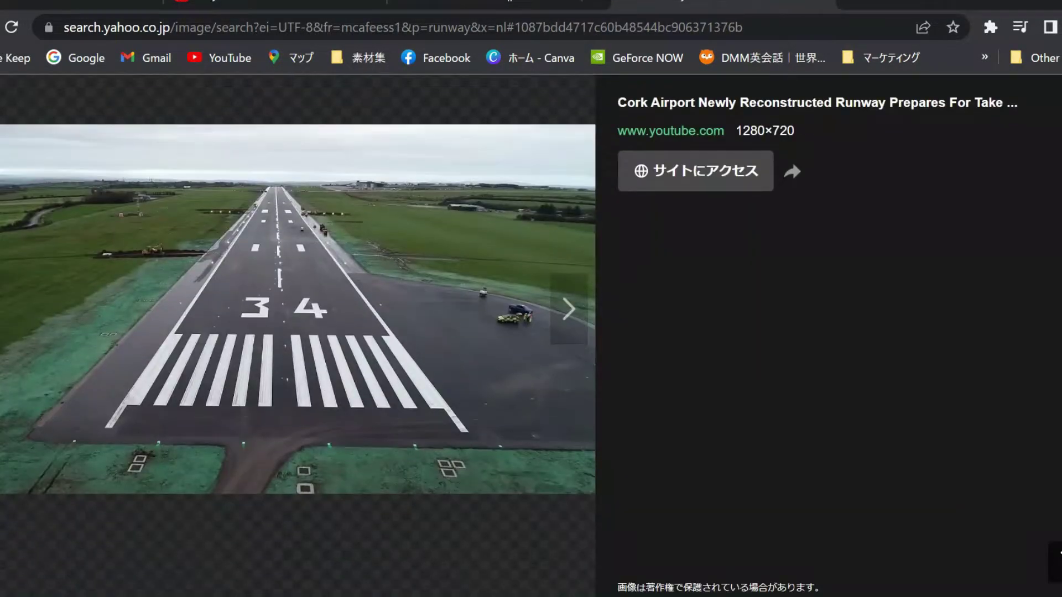
left_click(664, 536)
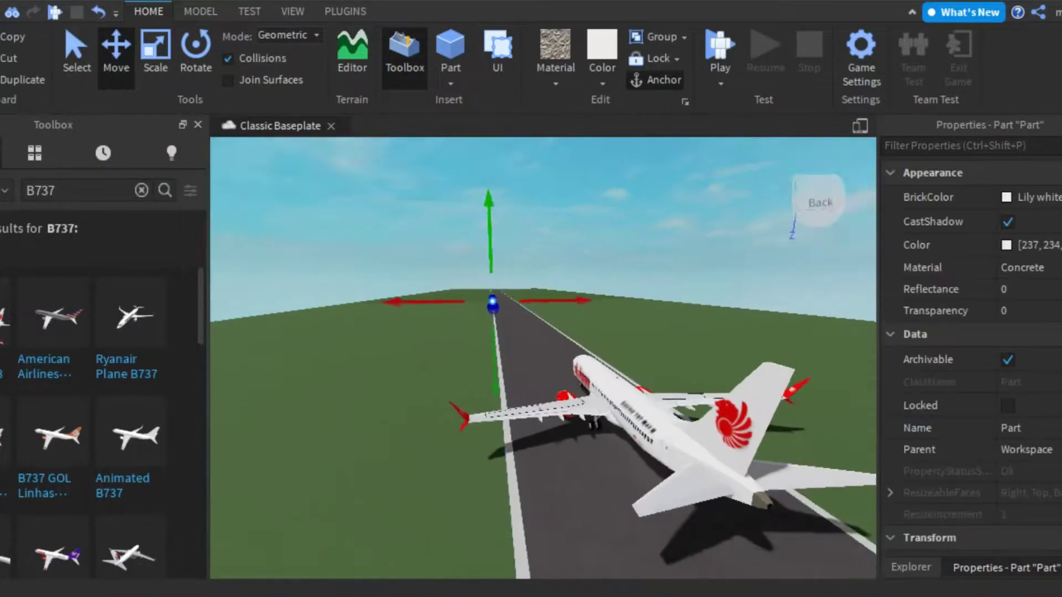
Back in Roblox Studio, shorten a copy of the left edge line into a threshold stripe and place it along the runway's edge
key("ctrl+3")
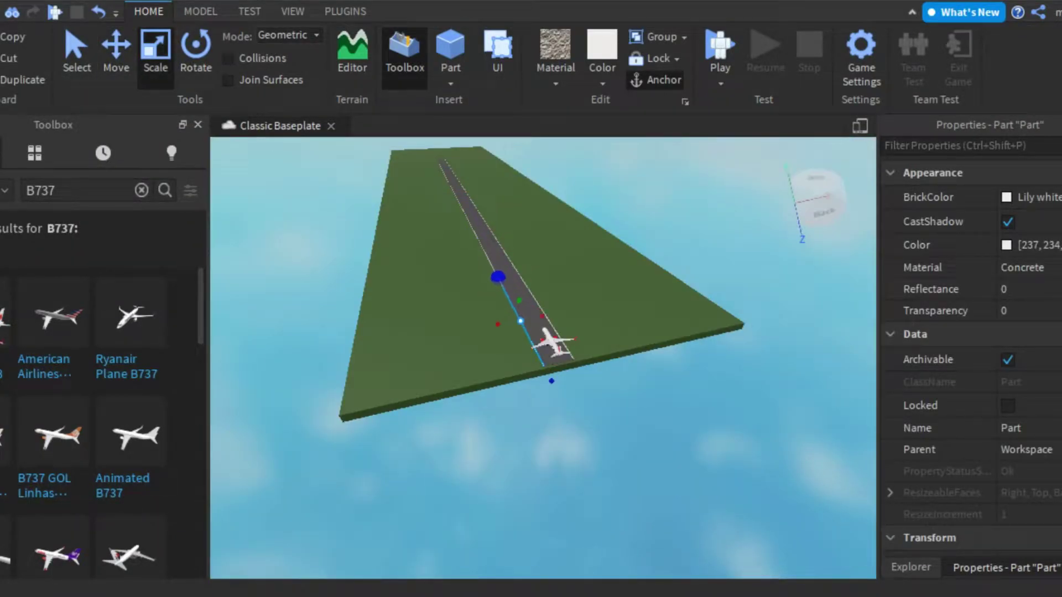
key("f")
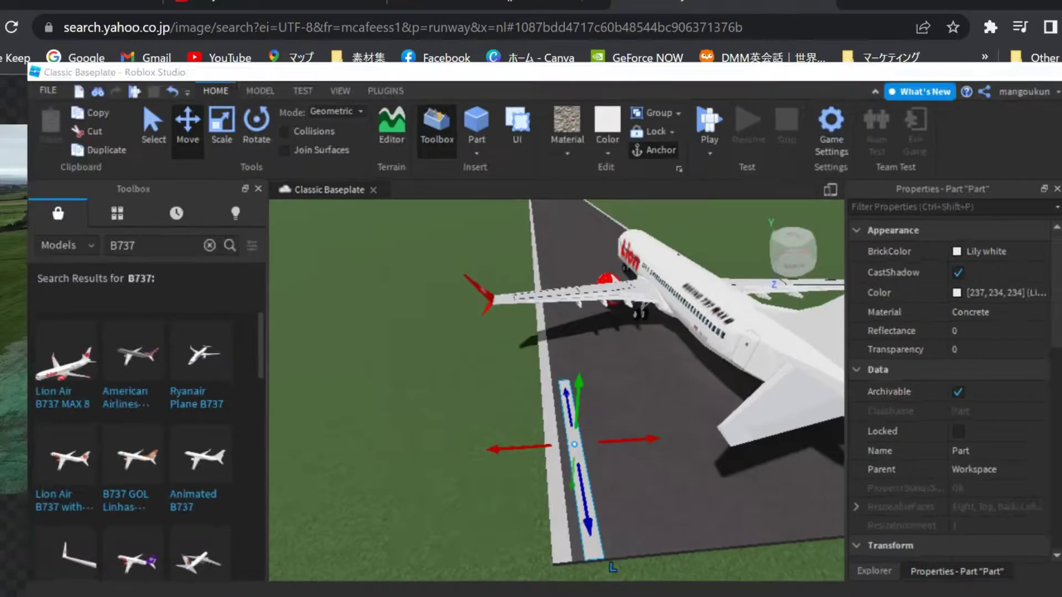
key("alt+Tab")
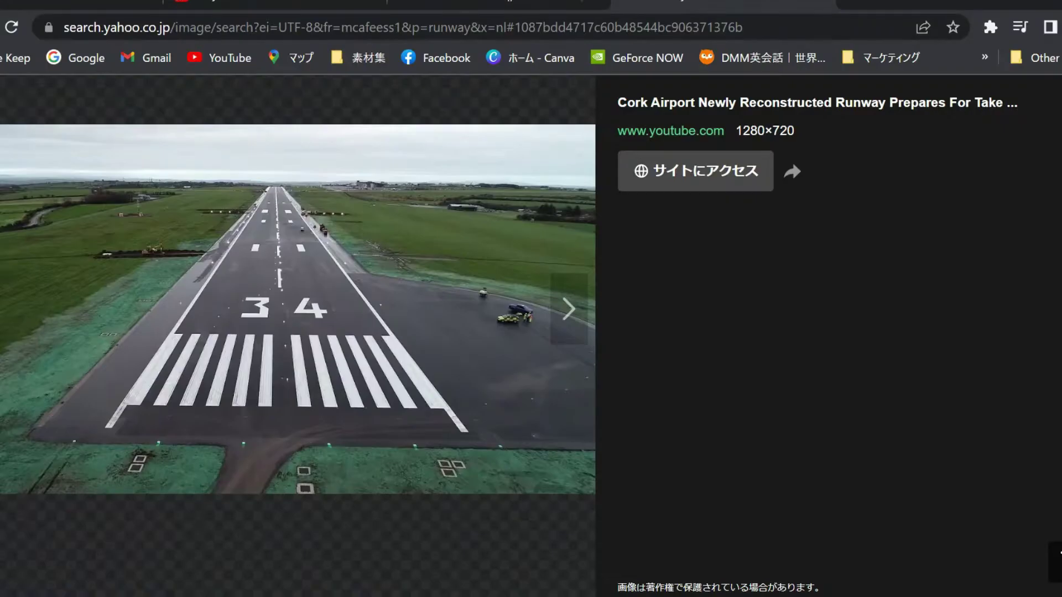
key("alt+Tab")
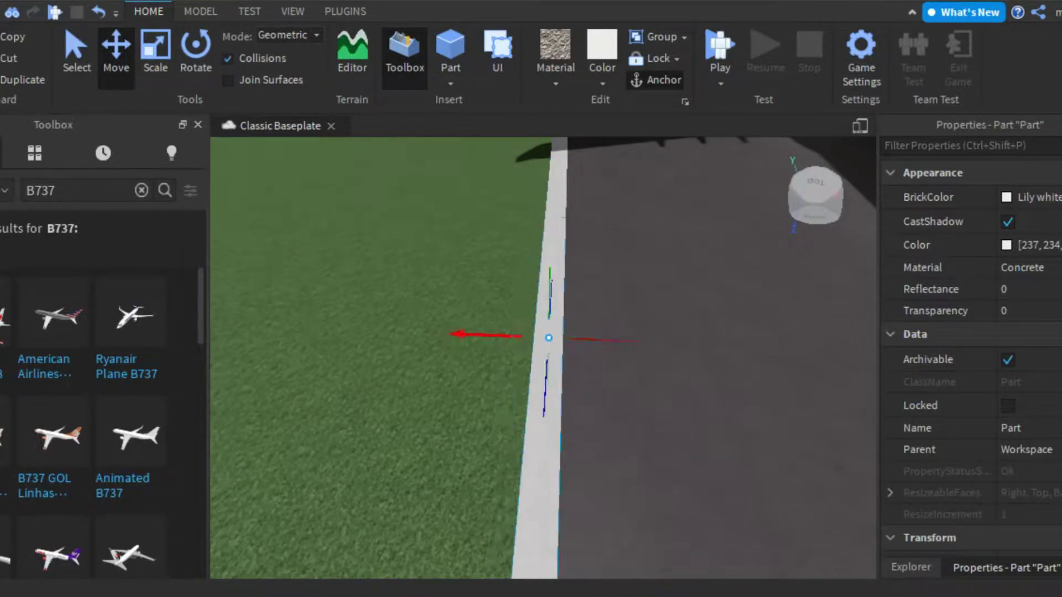
Following the reference photo, duplicate the threshold stripes at even spacing across the left half of the runway behind the airplane
key("alt+Tab")
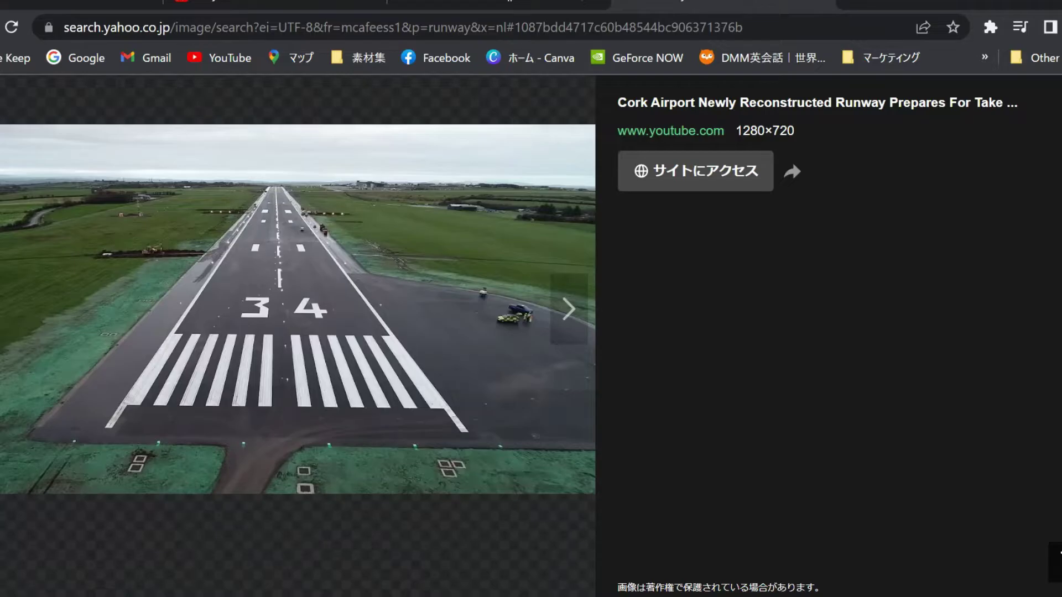
key("alt+Tab")
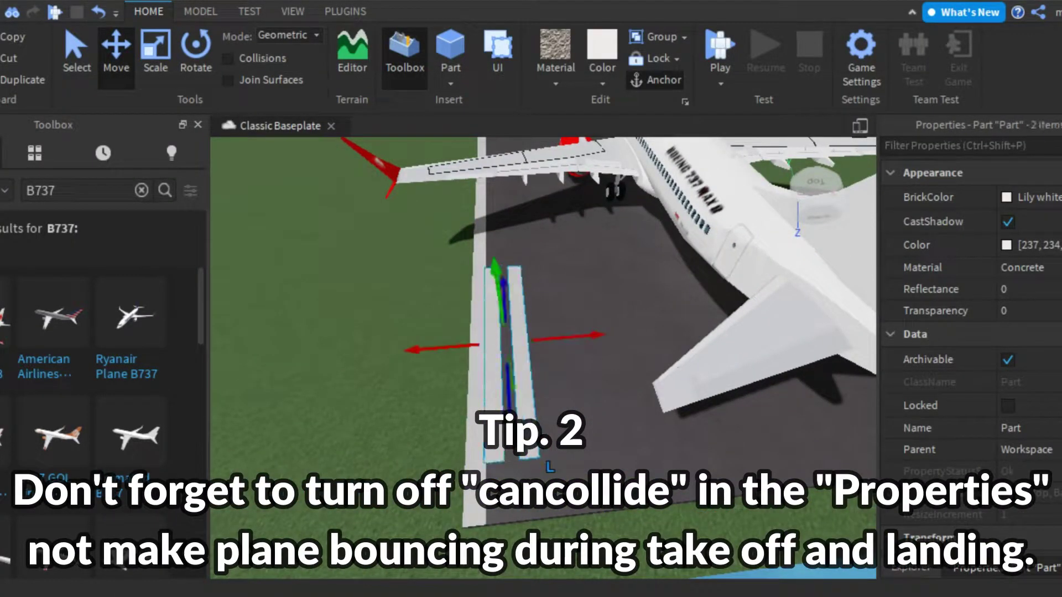
key("alt+Tab")
key("alt+Tab")
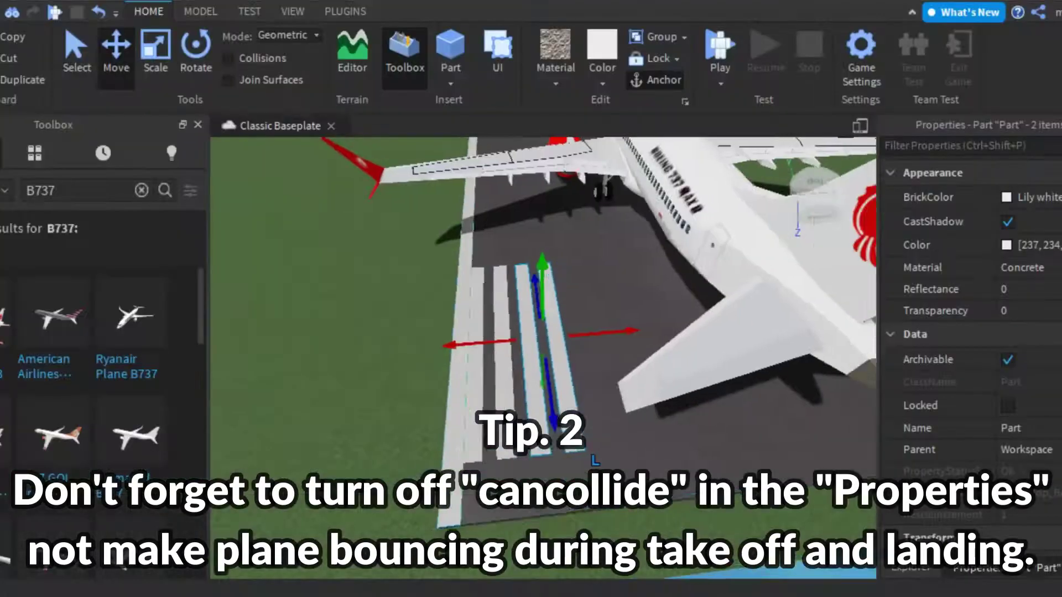
scroll(544, 356, "down", 5)
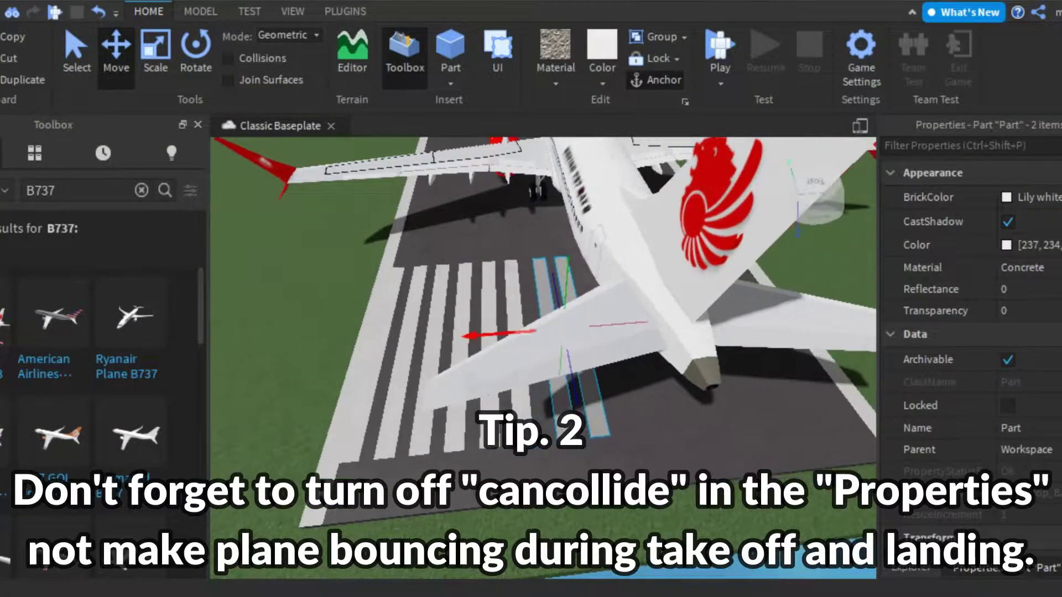
key("alt+Tab")
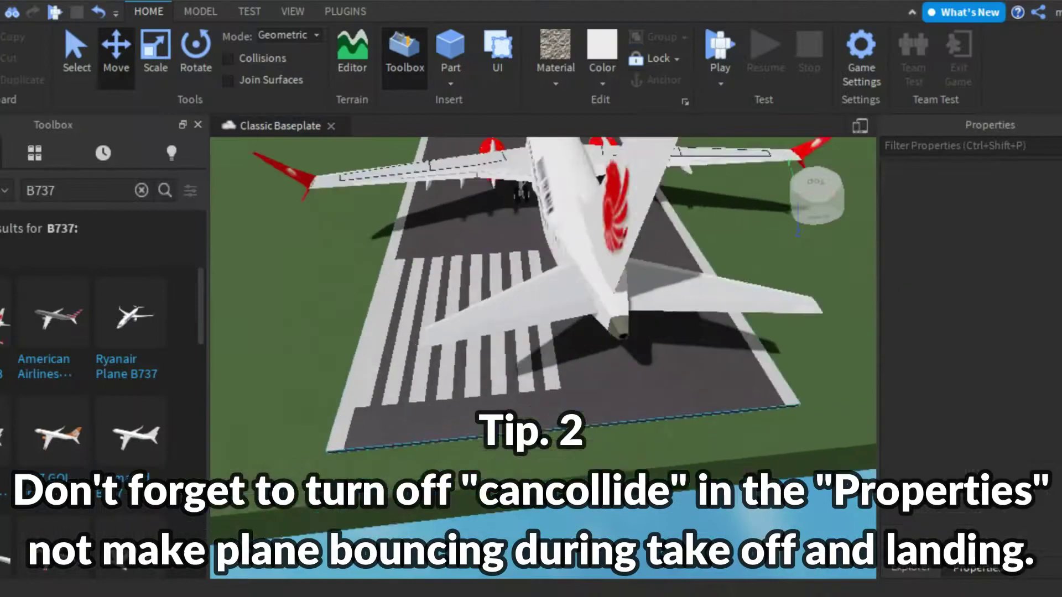
Duplicate the seven left threshold stripes and move the copies to the runway's right half, leaving a central gap
scroll(543, 356, "up", 3)
key("d")
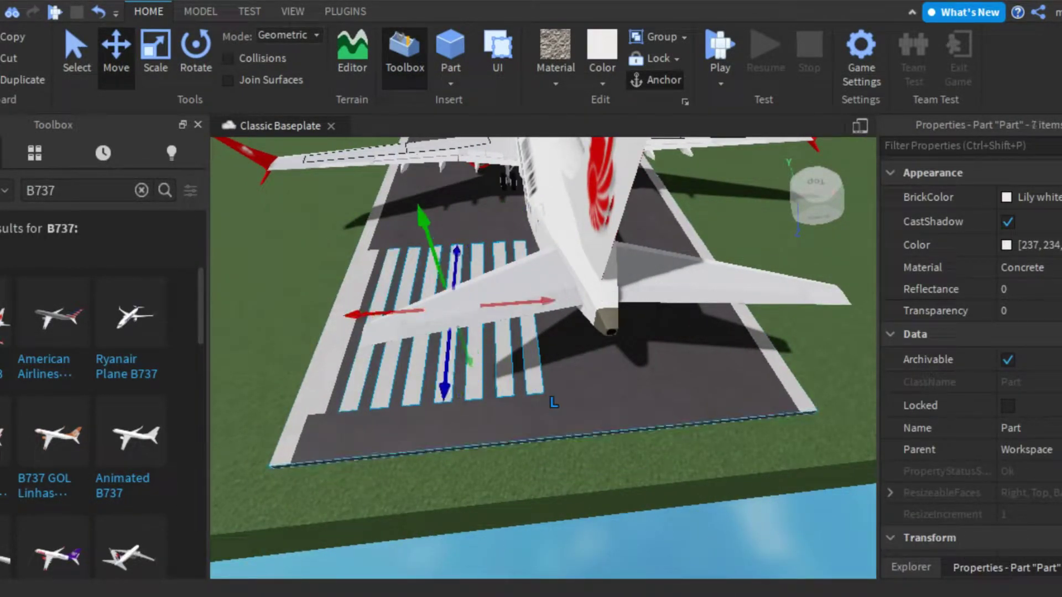
key("d")
scroll(544, 357, "down", 5)
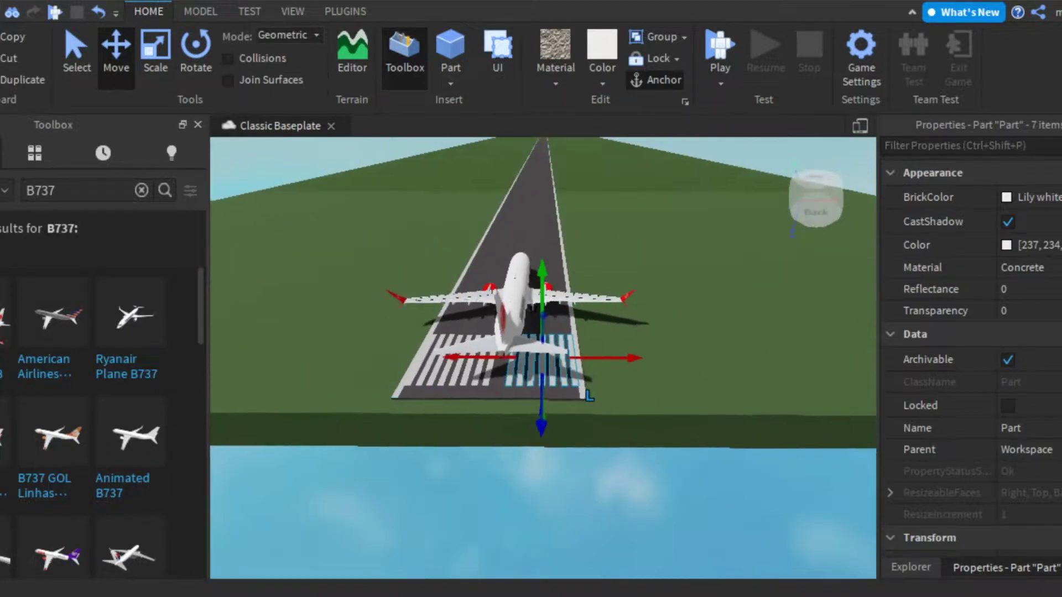
Check the threshold against the reference photo and delete the B737 airplane from the runway
key("alt+Tab")
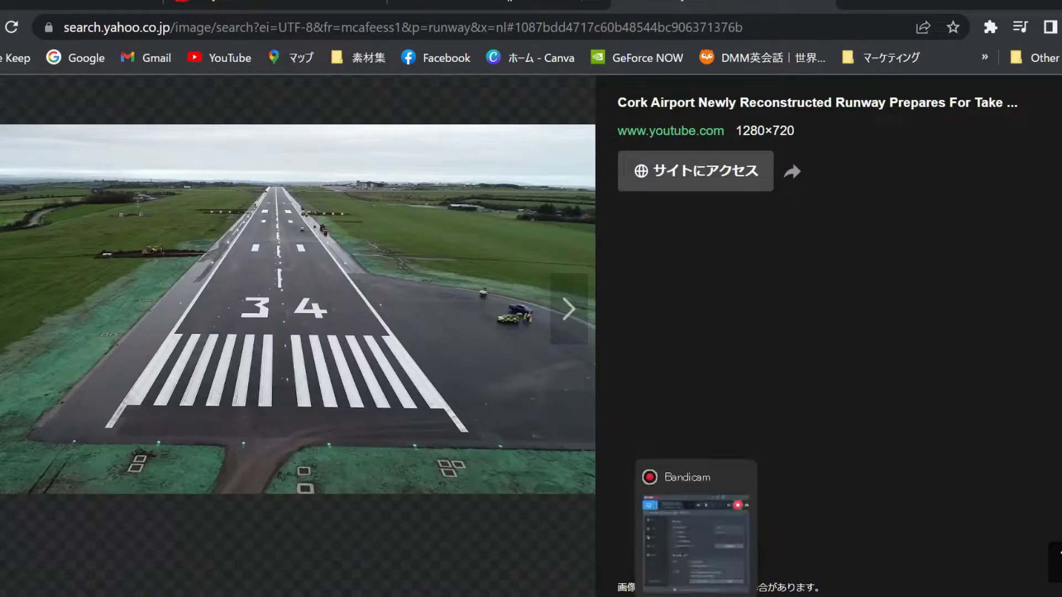
key("alt+Tab")
key("Delete")
key("w")
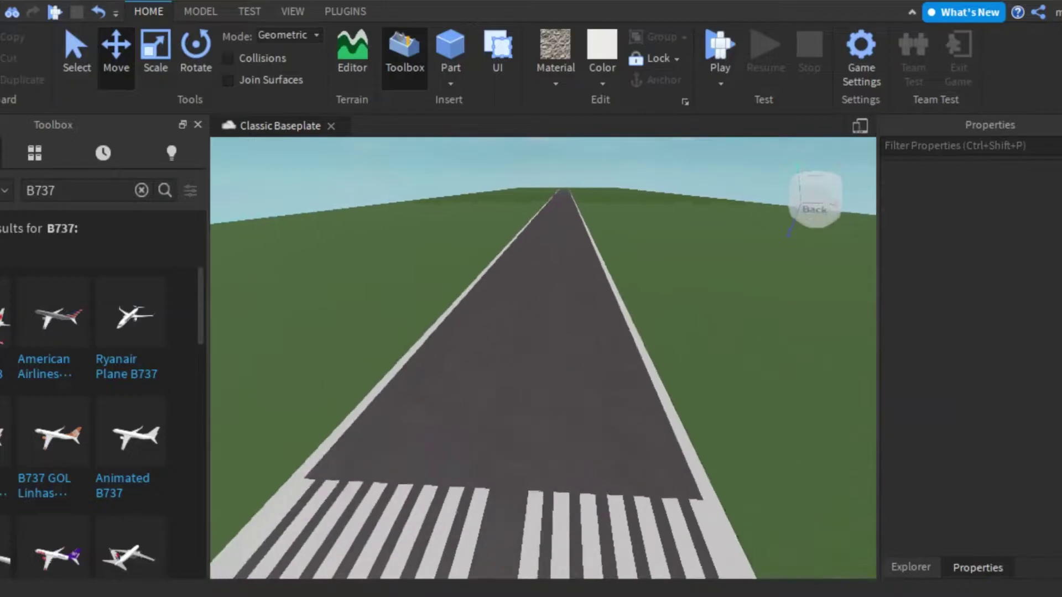
key("alt+Tab")
key("alt+Tab")
key("w")
Place a Three Text object reading 34 on the runway beyond the threshold stripes, with thickness 0.1
left_click(346, 11)
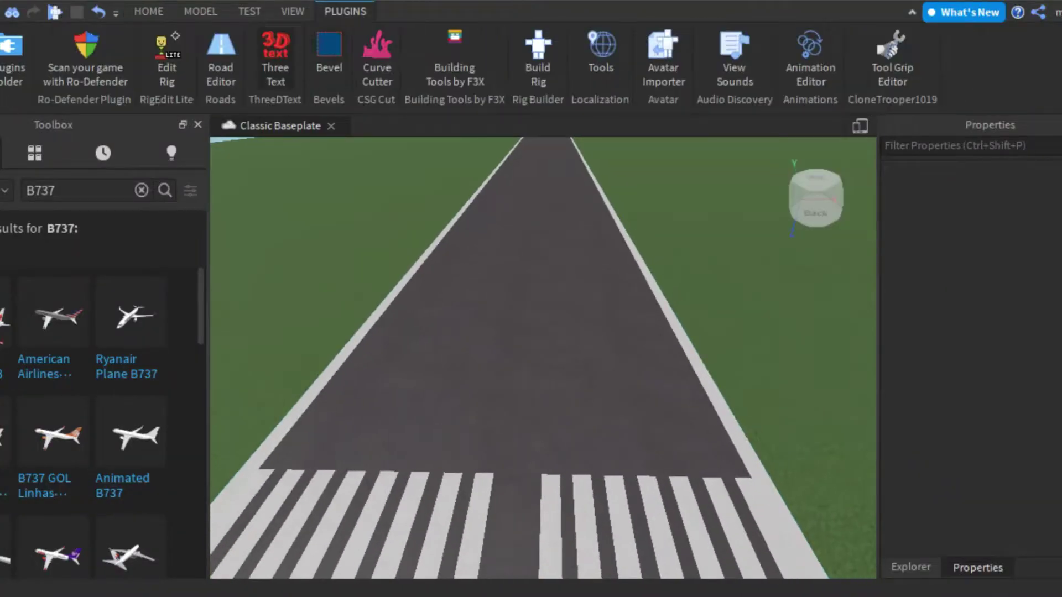
left_click(275, 58)
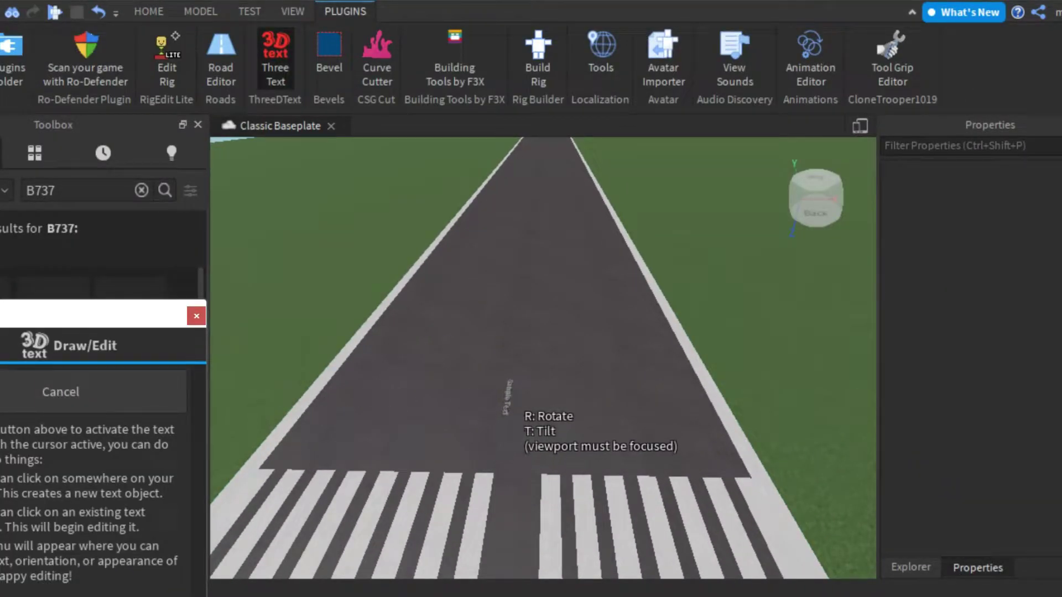
left_click(508, 401)
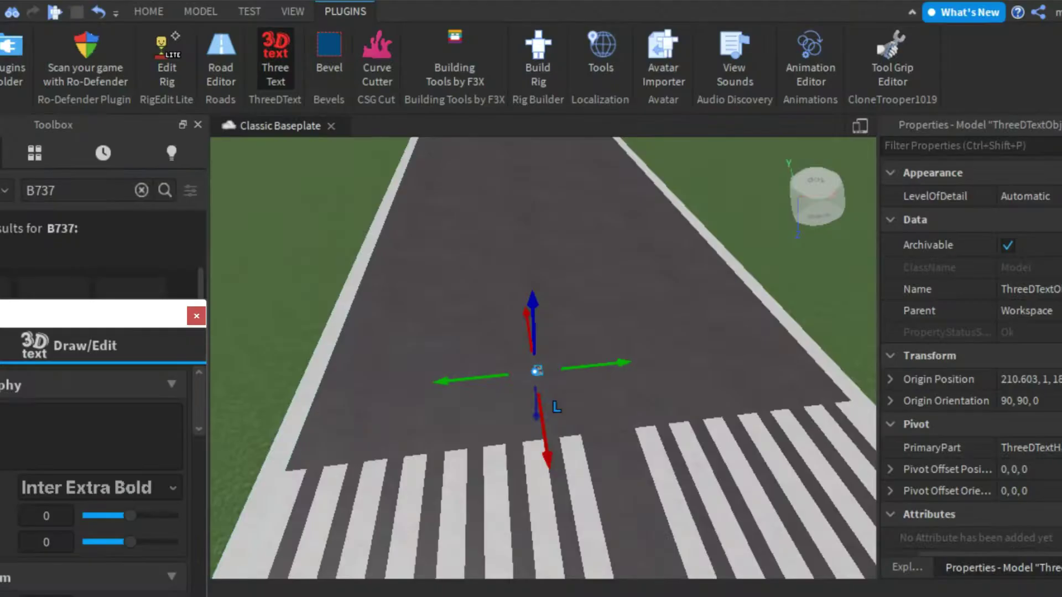
left_click(100, 487)
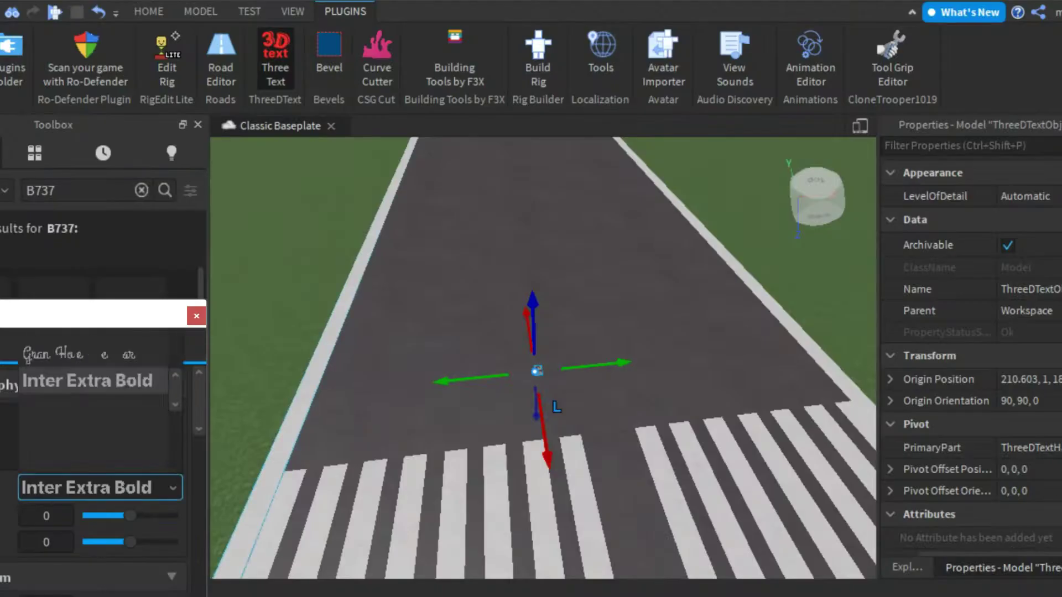
scroll(94, 442, "down", 3)
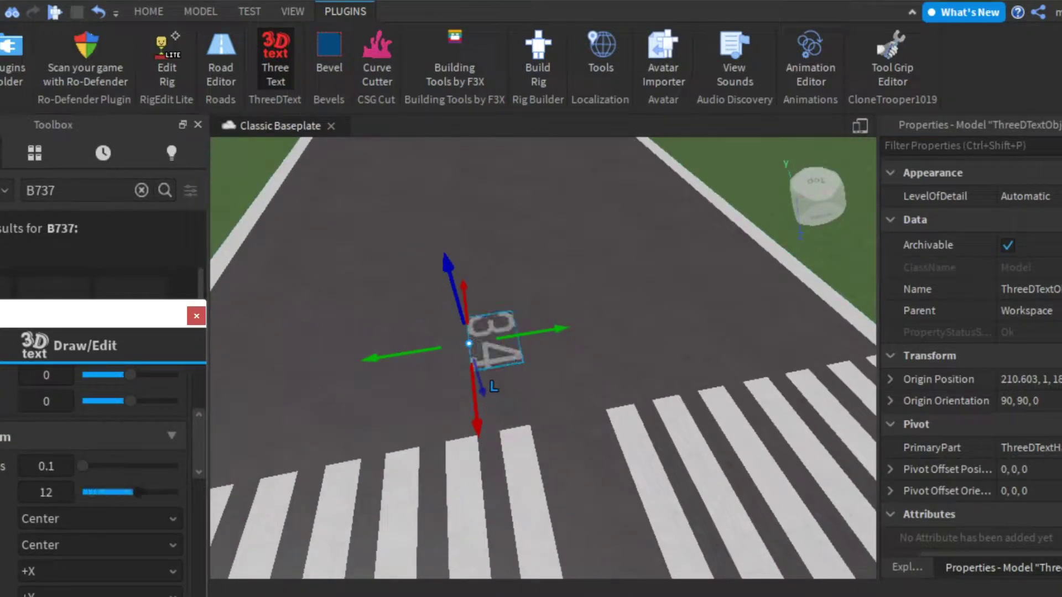
Enlarge the runway number 34 and color it white in the text settings
scroll(542, 359, "down", 5)
scroll(94, 442, "down", 3)
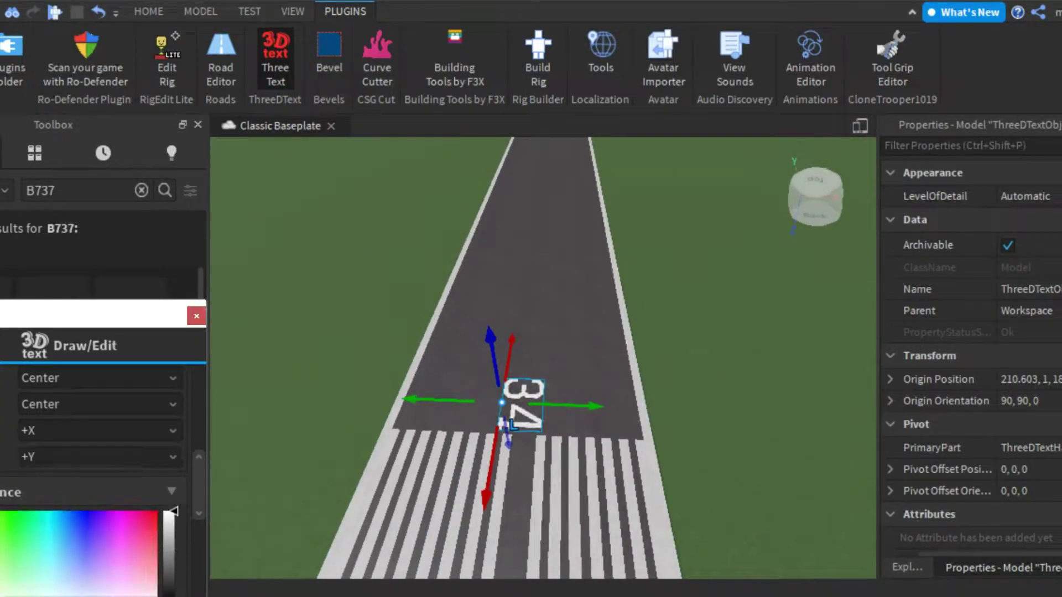
scroll(94, 470, "down", 3)
left_click(196, 316)
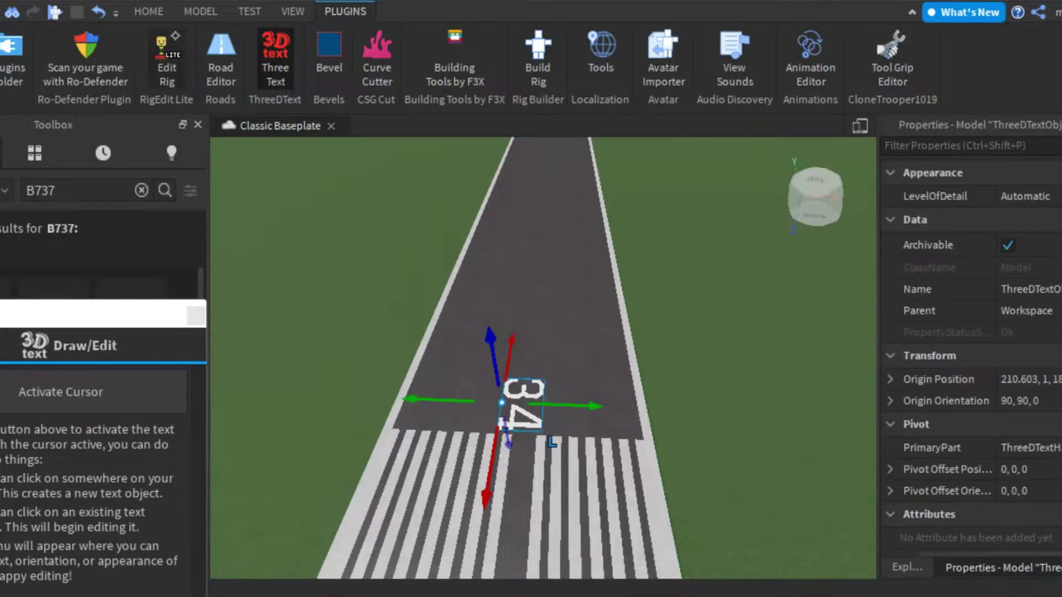
Rotate the 34 text to read from the runway's threshold end, scale it up and center it above the stripes
key("ctrl+4")
key("ctrl+3")
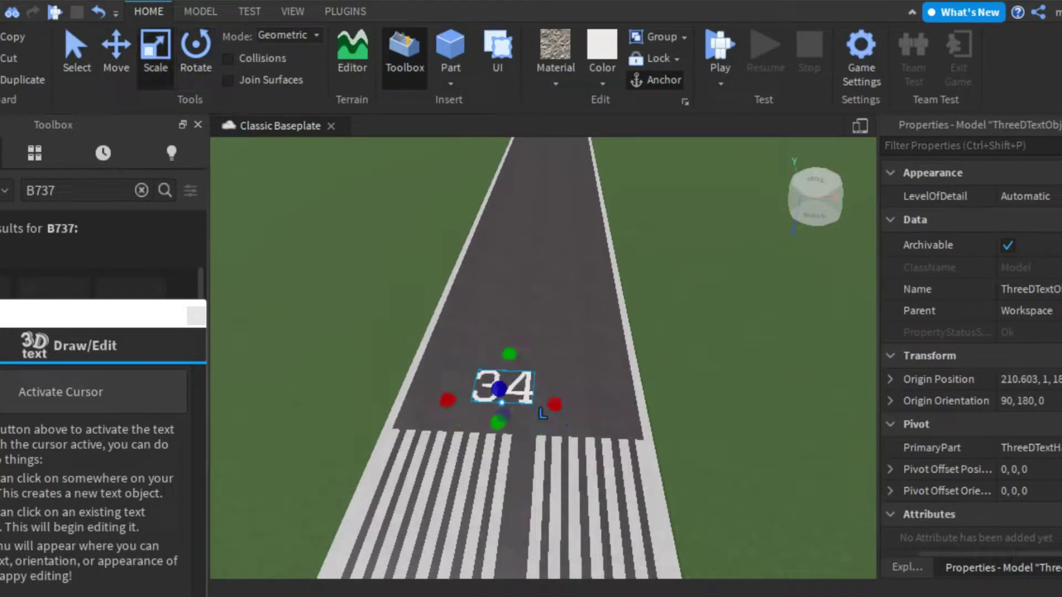
key("ctrl+2")
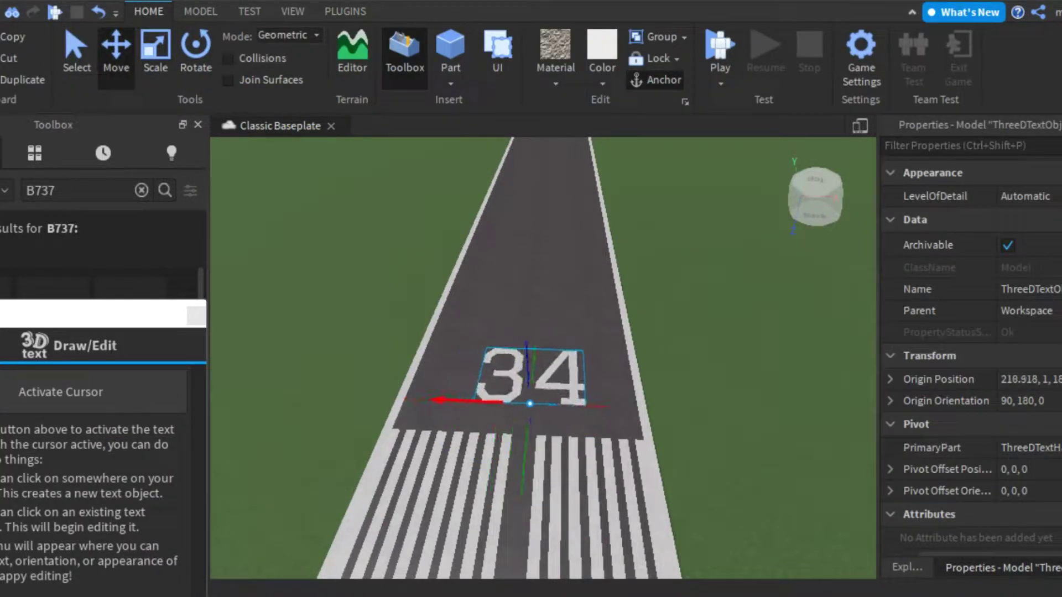
scroll(543, 358, "down", 5)
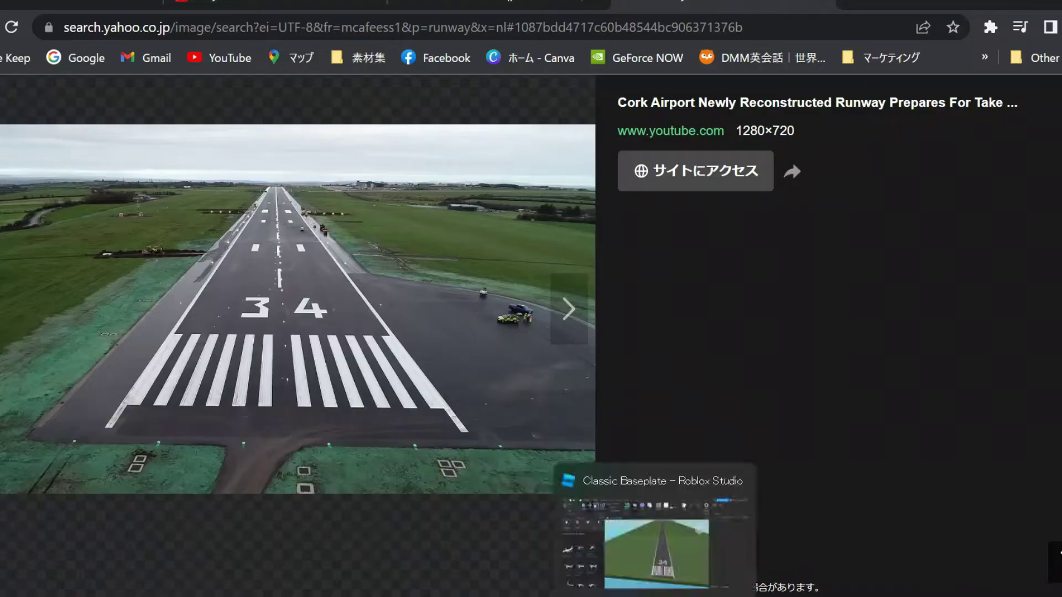
After checking the reference photo, place a copy of a white stripe on the runway's centerline beyond the number 34
left_click(647, 547)
left_click(568, 525)
key("f")
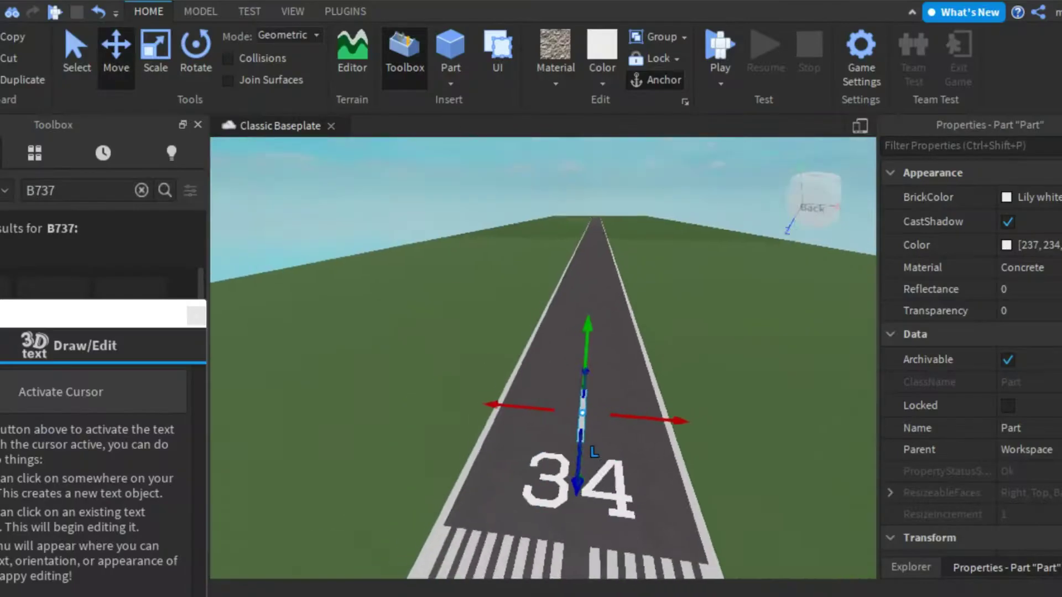
Duplicate the center stripe in growing groups at even spacing to extend the dashed centerline along the runway
right_click_drag(542, 359, 691, 331)
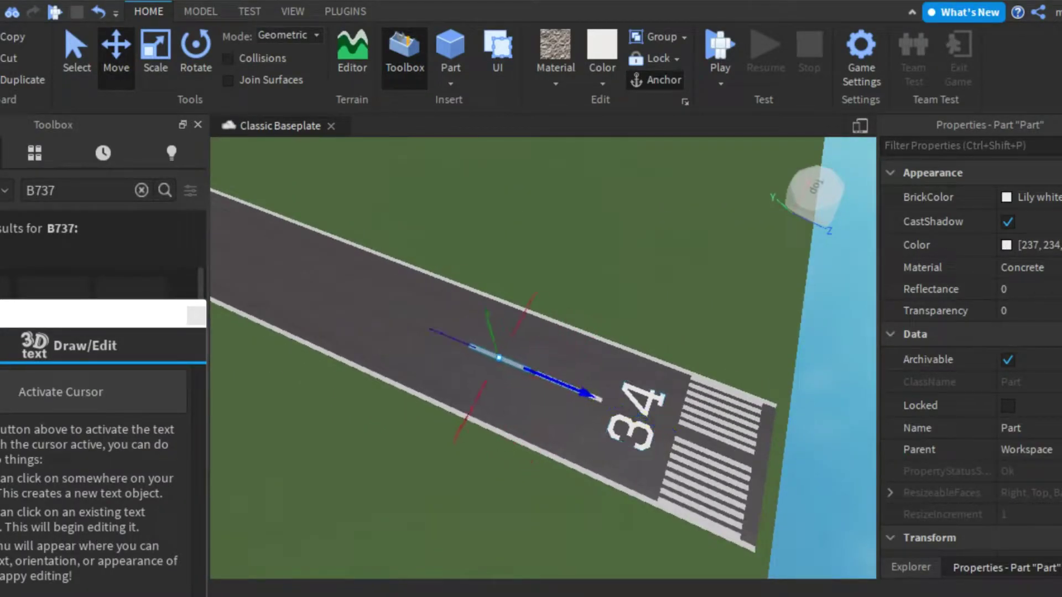
scroll(578, 395, "up", 5)
right_click_drag(541, 359, 608, 354)
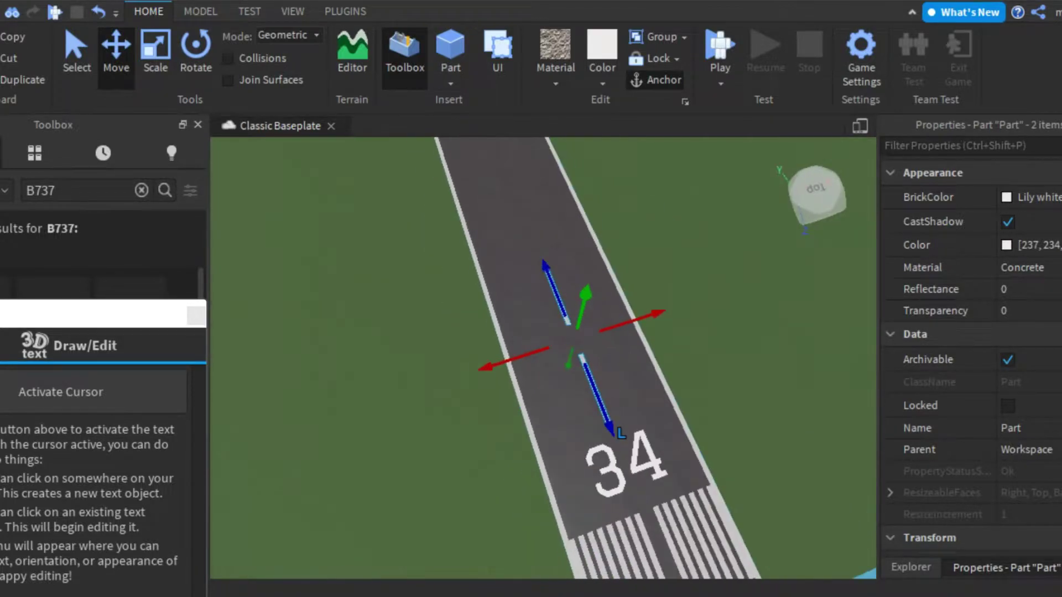
right_click_drag(821, 233, 553, 277)
left_click(559, 257)
left_click(573, 374, "ctrl")
right_click_drag(574, 374, 577, 350)
scroll(577, 350, "up", 5)
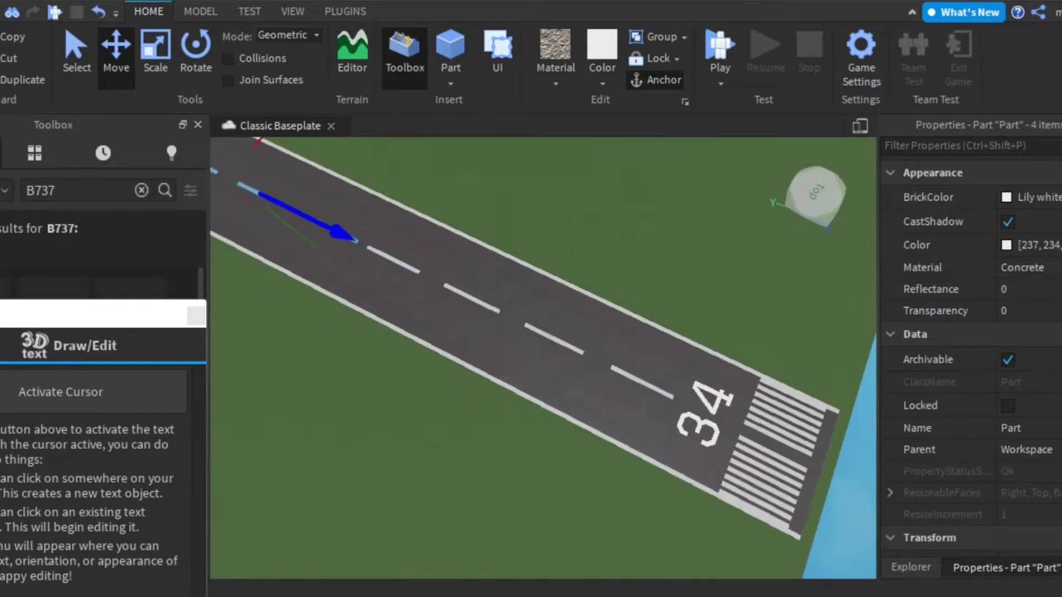
Extend the dashed centerline farther down the runway by copying multi-selected sets of dashes at matching spacing
scroll(542, 359, "down", 10)
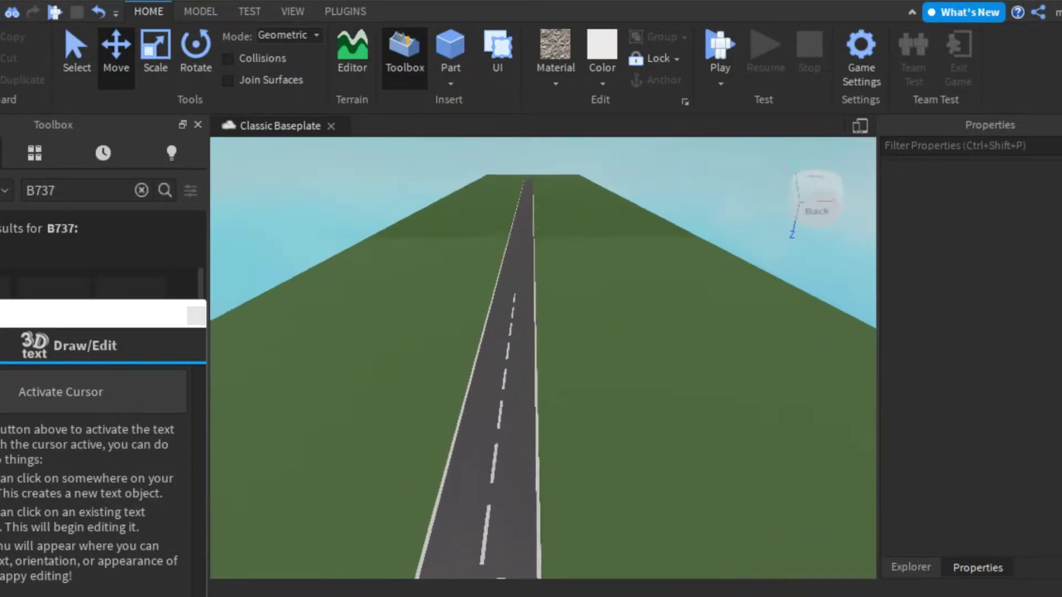
scroll(542, 358, "up", 5)
left_click(538, 308)
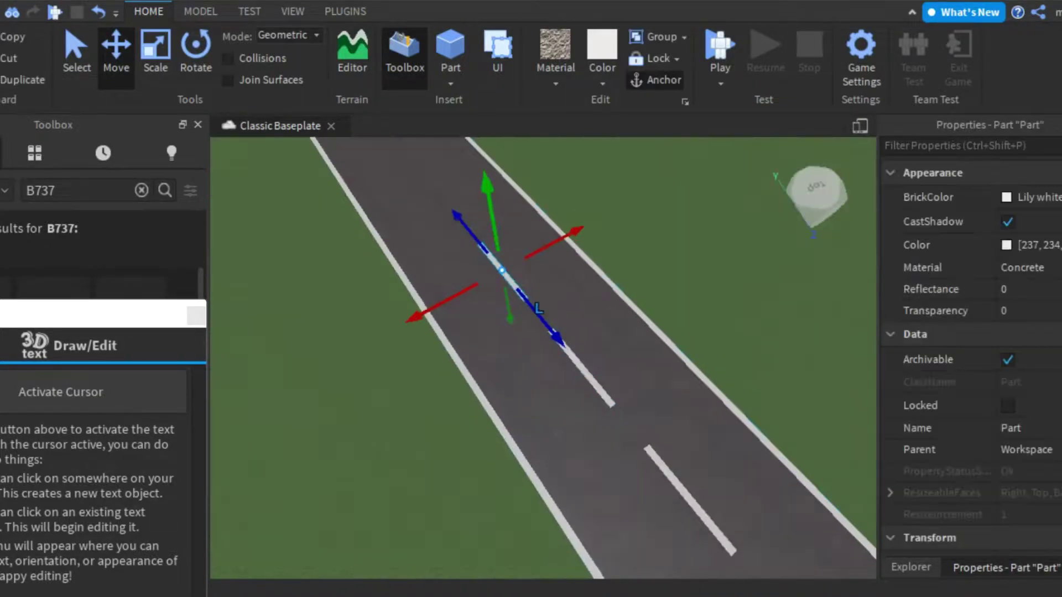
left_click(538, 308, "ctrl")
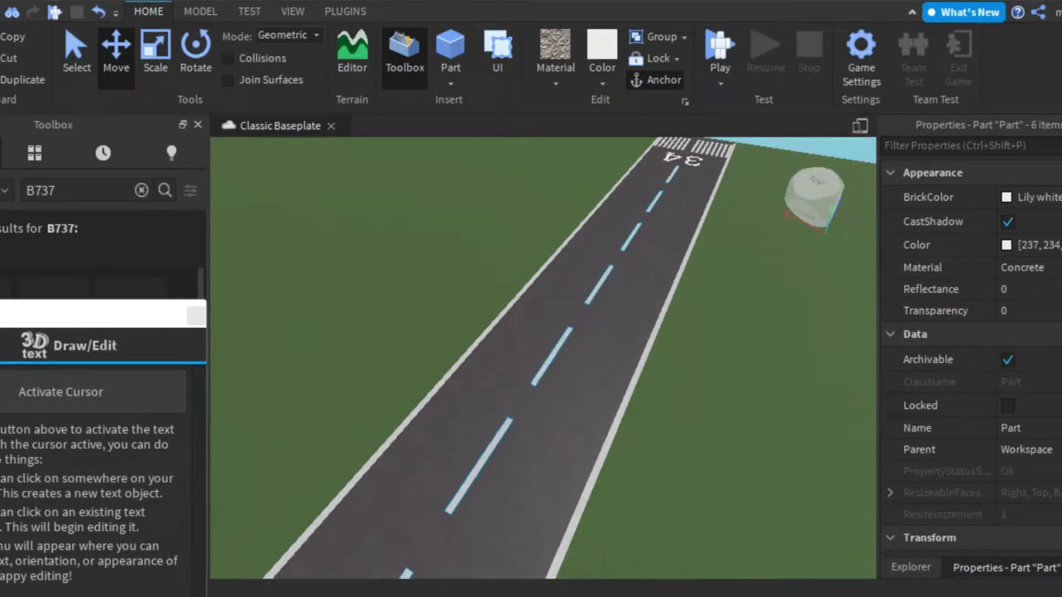
left_click(739, 354, "ctrl")
right_click_drag(561, 385, 560, 385)
right_click_drag(723, 319, 722, 319)
left_click(806, 426)
left_click(552, 193)
left_click(549, 483)
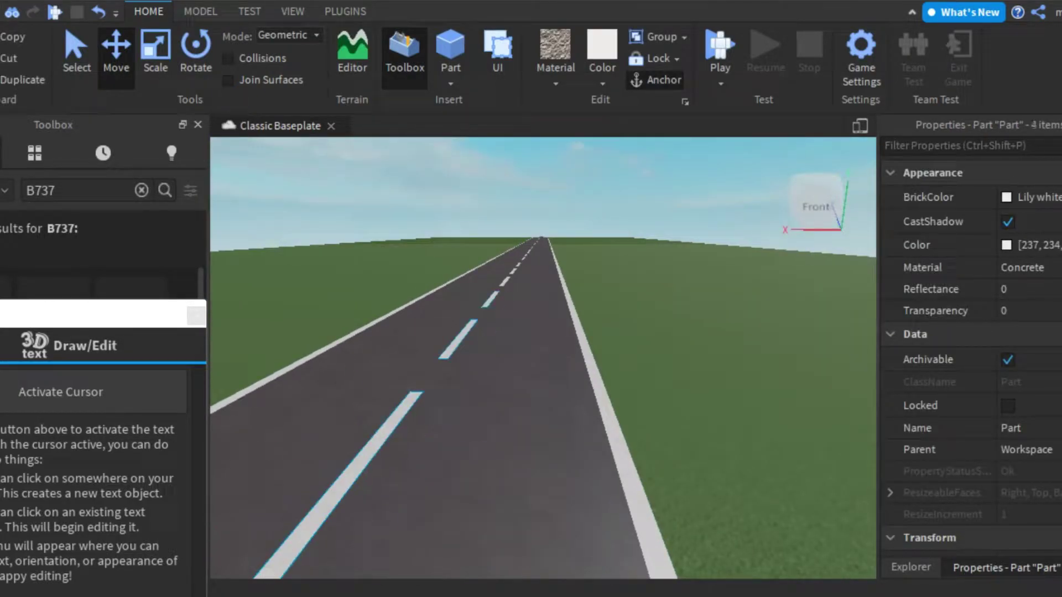
Select five consecutive centerline dashes and group them into one model
right_click_drag(433, 402, 434, 402)
left_click(543, 387)
right_click_drag(543, 358, 543, 358)
left_click(559, 333)
scroll(558, 333, "up", 3)
left_click(757, 453, "ctrl")
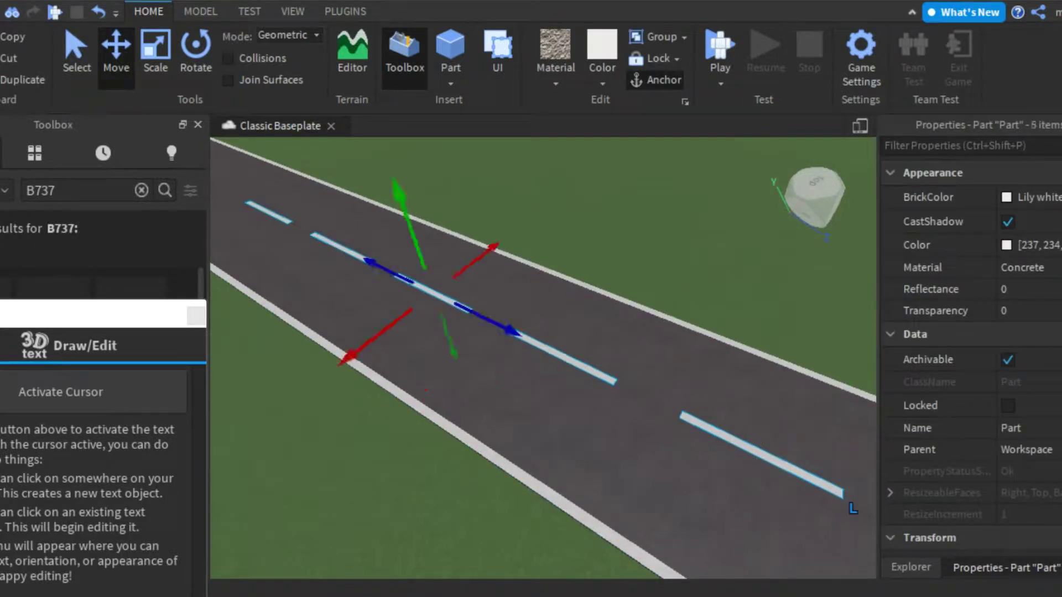
key("ctrl+g")
Clear the overlapping dash and use the grouped dashes to continue the centerline toward the runway's far end
right_click_drag(543, 358, 543, 358)
key("Delete")
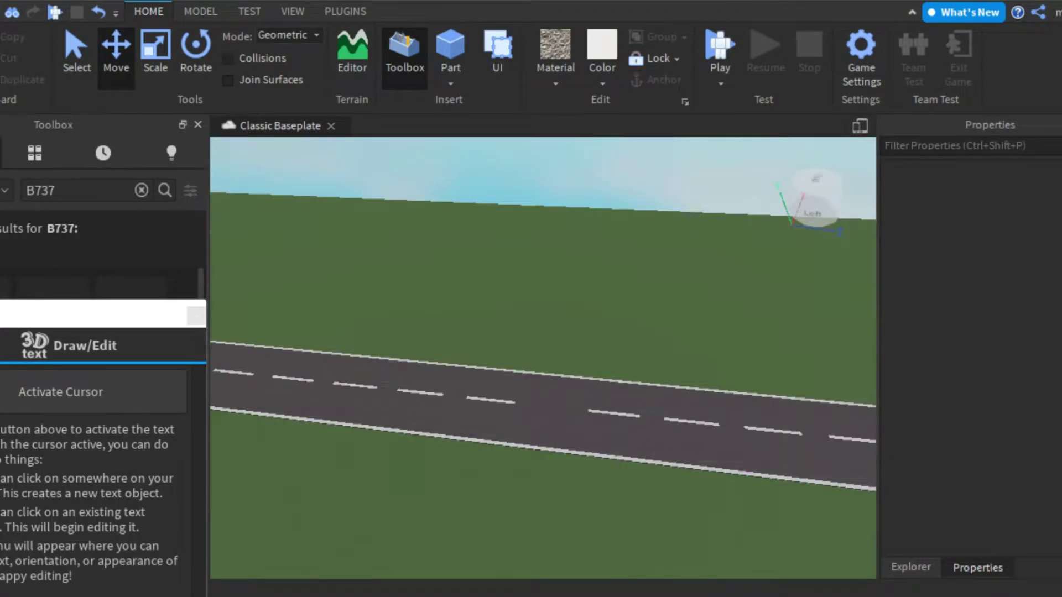
left_click(387, 389)
left_click(387, 387)
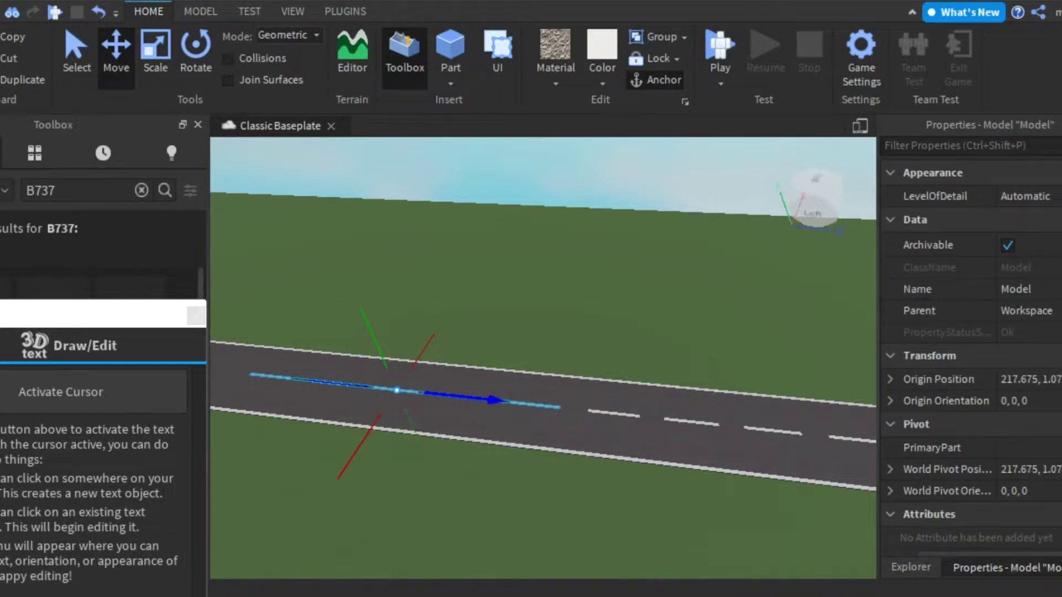
right_click_drag(543, 358, 543, 358)
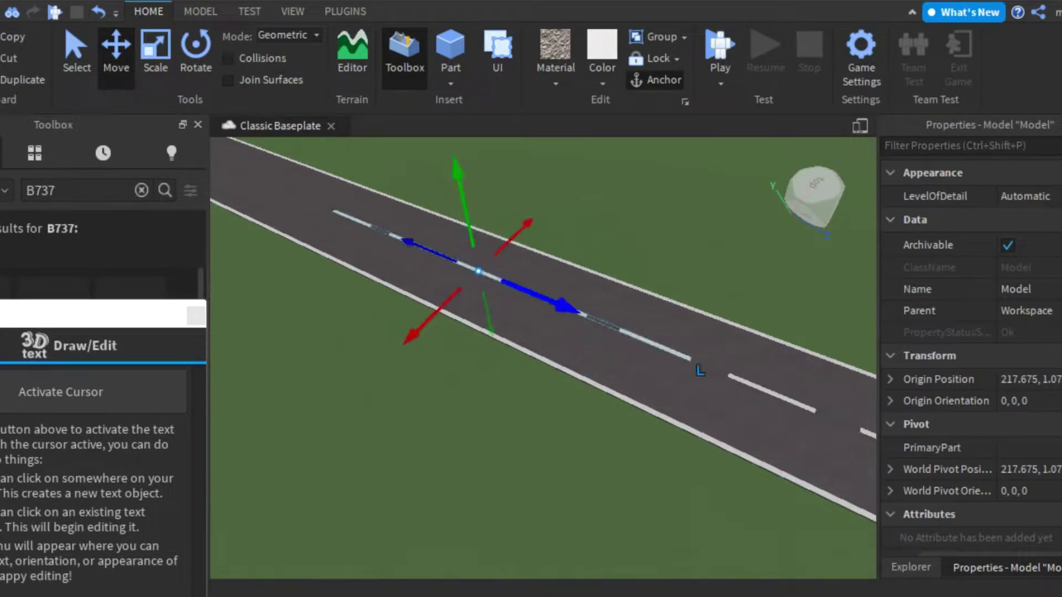
middle_click_drag(699, 370, 725, 404)
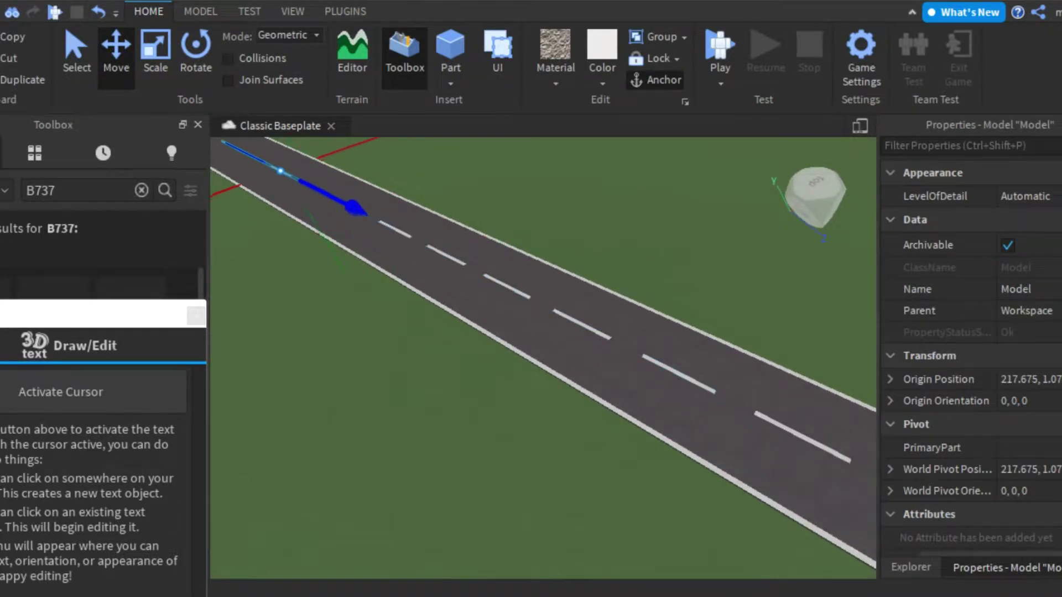
scroll(543, 358, "down", 5)
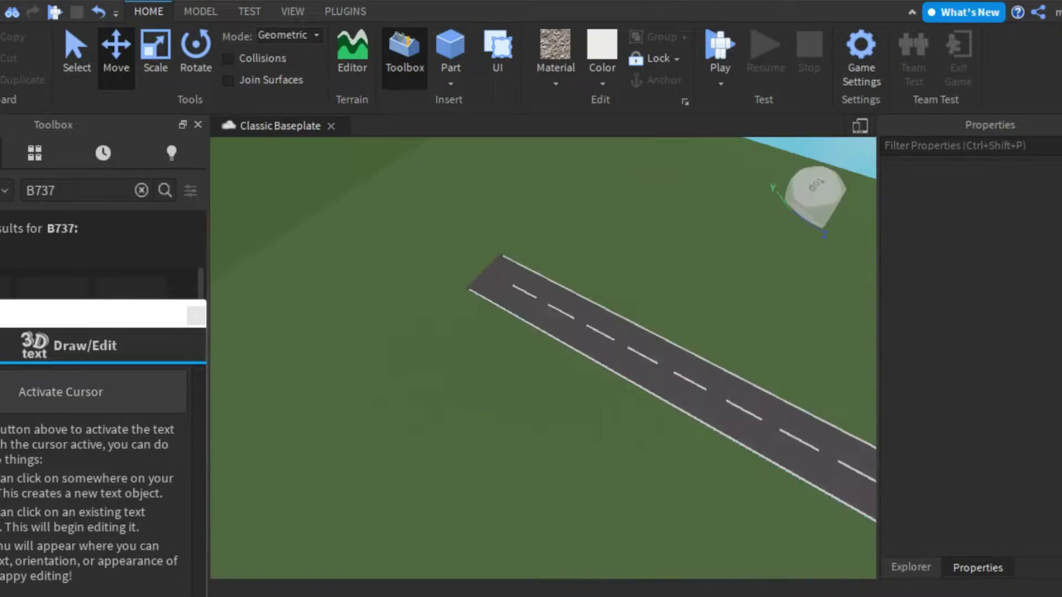
Remove the centerline dash nearest the runway's far end to leave room for the threshold markings
left_click(592, 331)
left_click(592, 331)
left_click(387, 442)
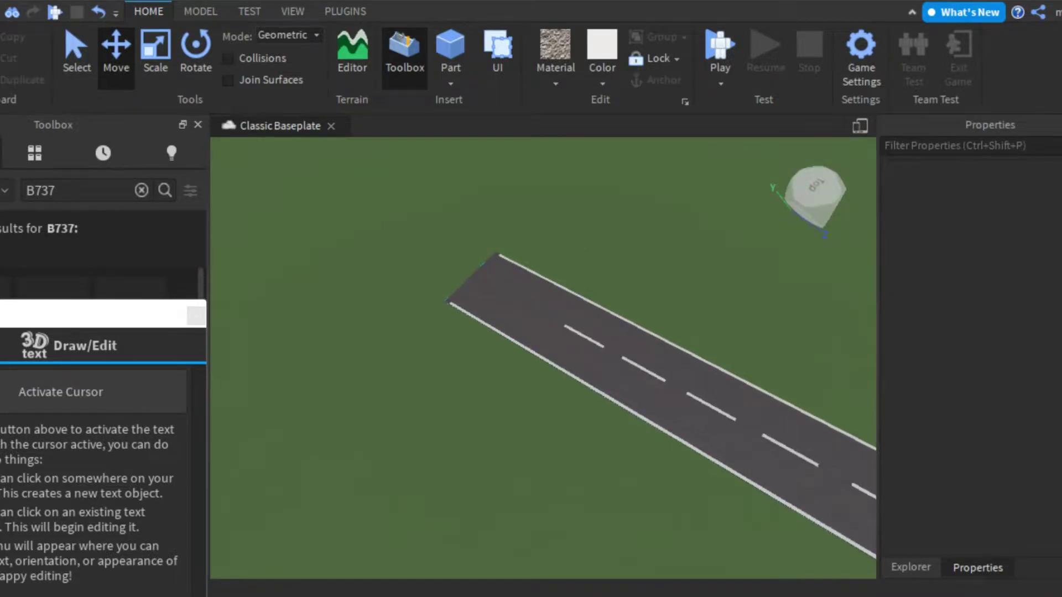
Select all the white threshold stripes beside the number 34 and group them into one model
left_click(811, 213)
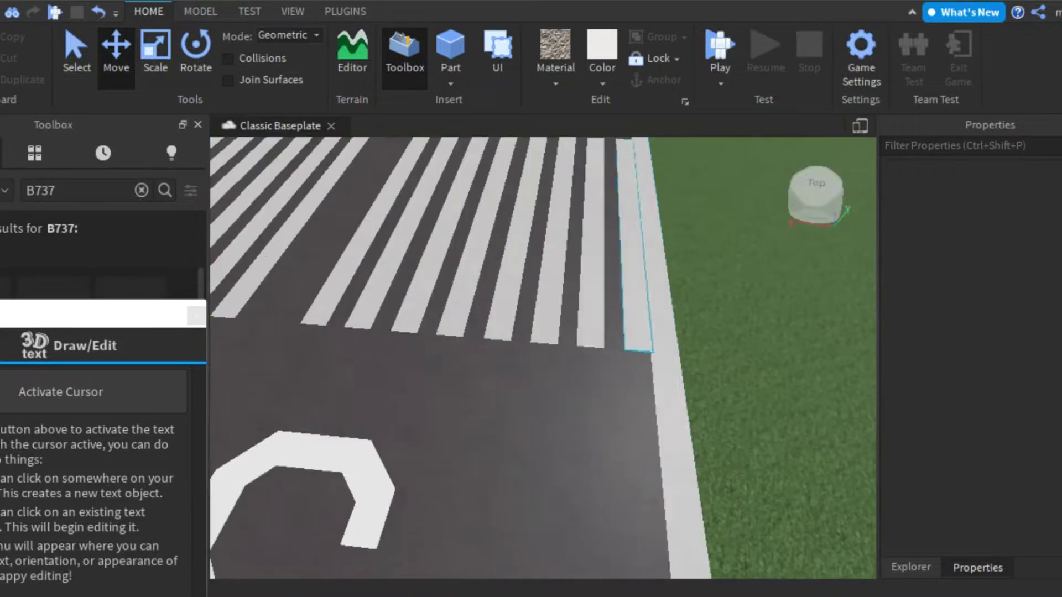
left_click(663, 362)
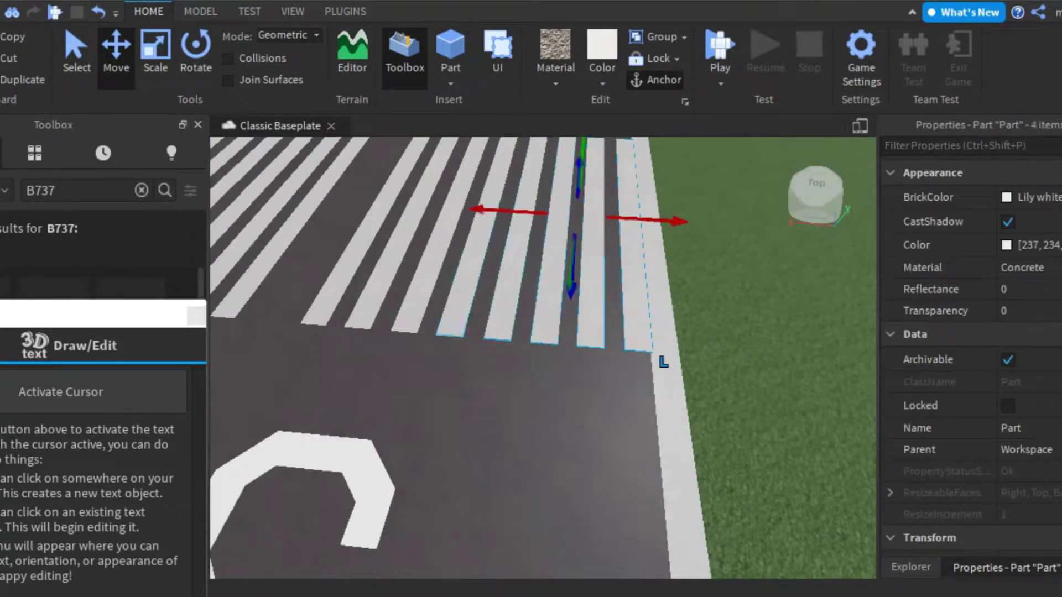
right_click_drag(663, 362, 664, 362)
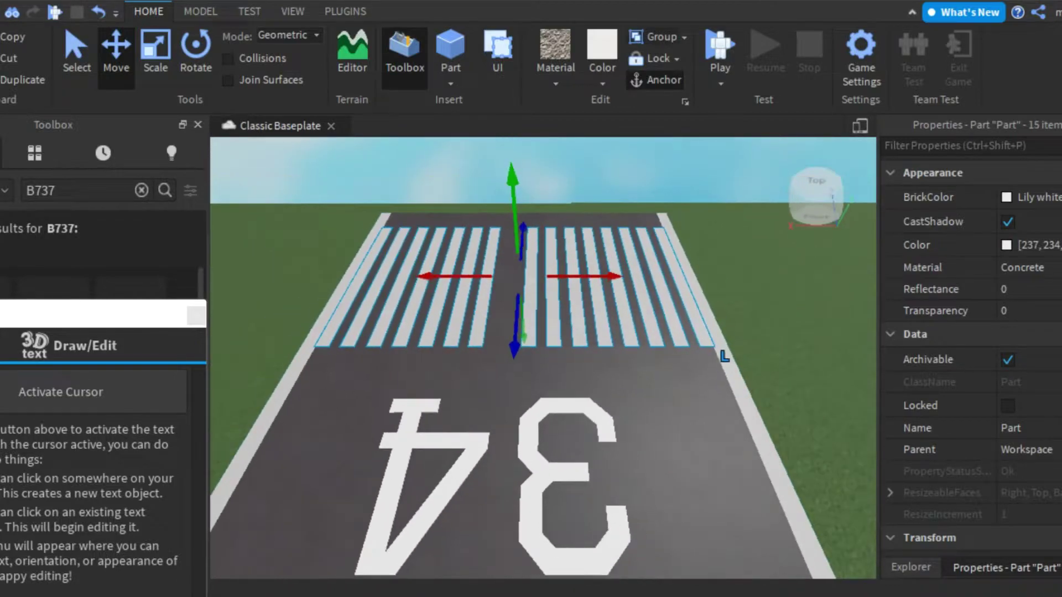
left_click(613, 487)
scroll(600, 323, "down", 10)
scroll(551, 357, "up", 5)
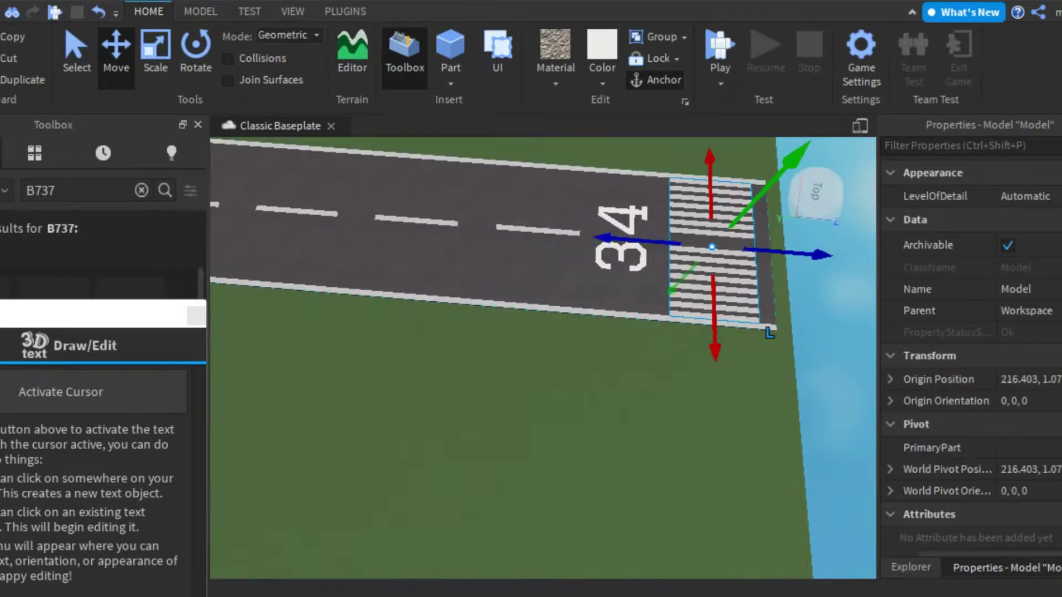
Place a copy of the grouped threshold stripes across the far end of the runway, ahead of the centerline dashes
right_click_drag(543, 359, 543, 358)
scroll(543, 358, "up", 3)
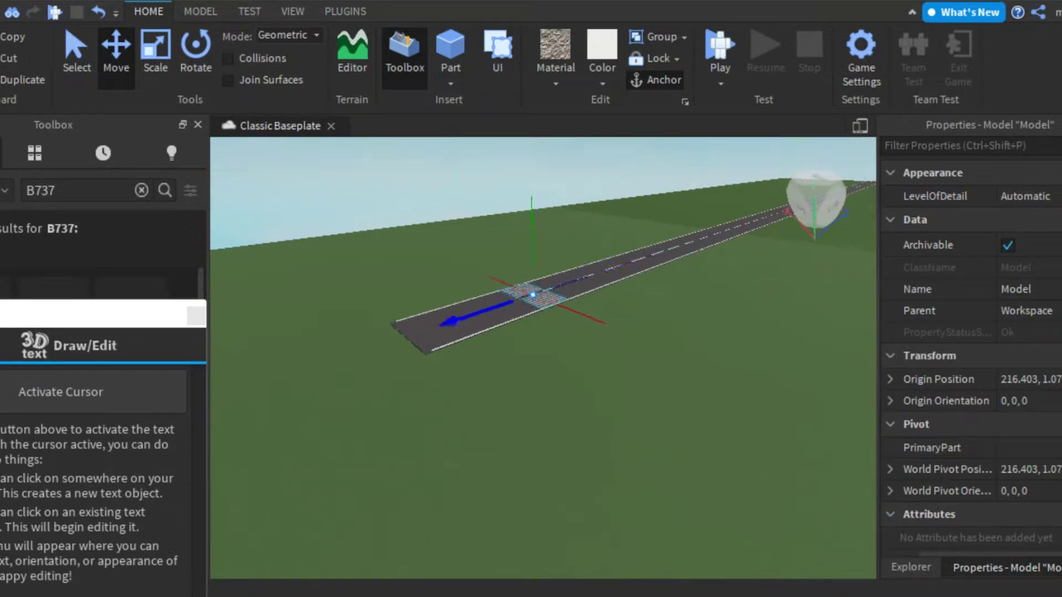
key("f")
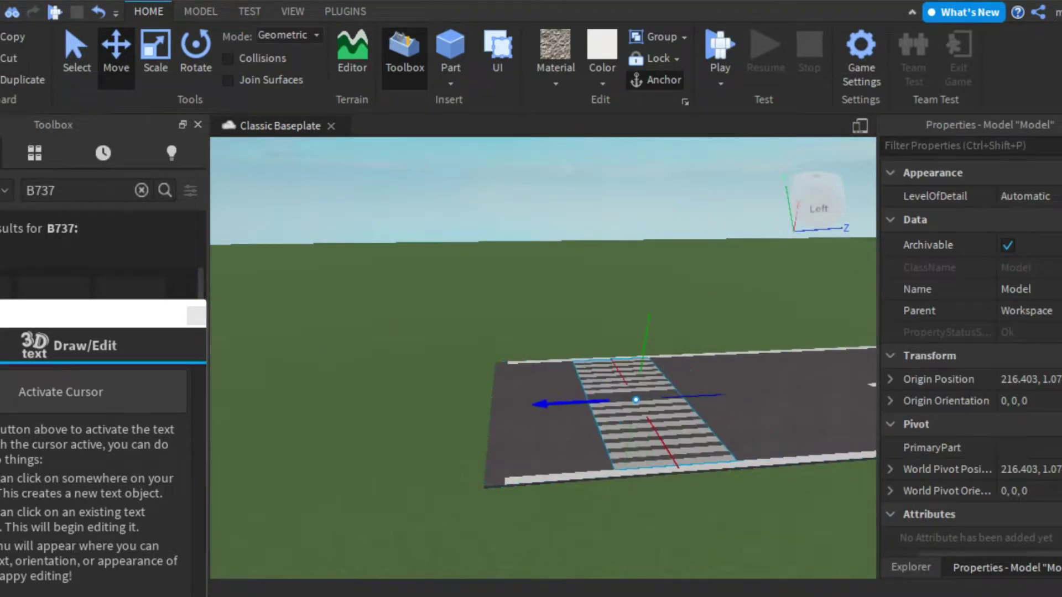
left_click(541, 193)
right_click_drag(542, 359, 470, 359)
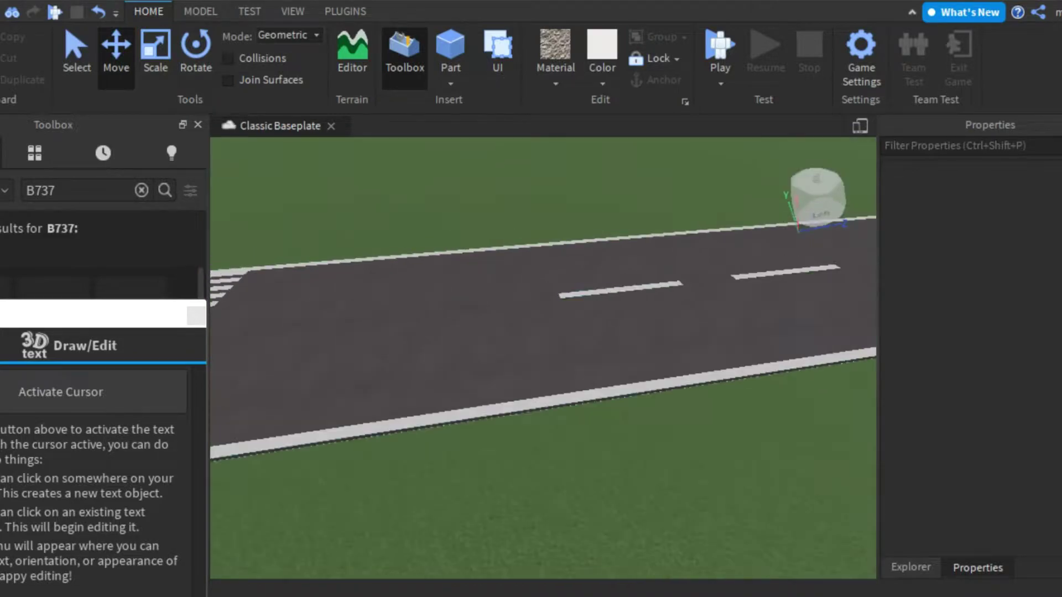
left_click(678, 284)
right_click_drag(542, 359, 464, 354)
Check the runway 34 photo and other runway images in the browser for marking details, and return to Roblox Studio
key("alt+Tab")
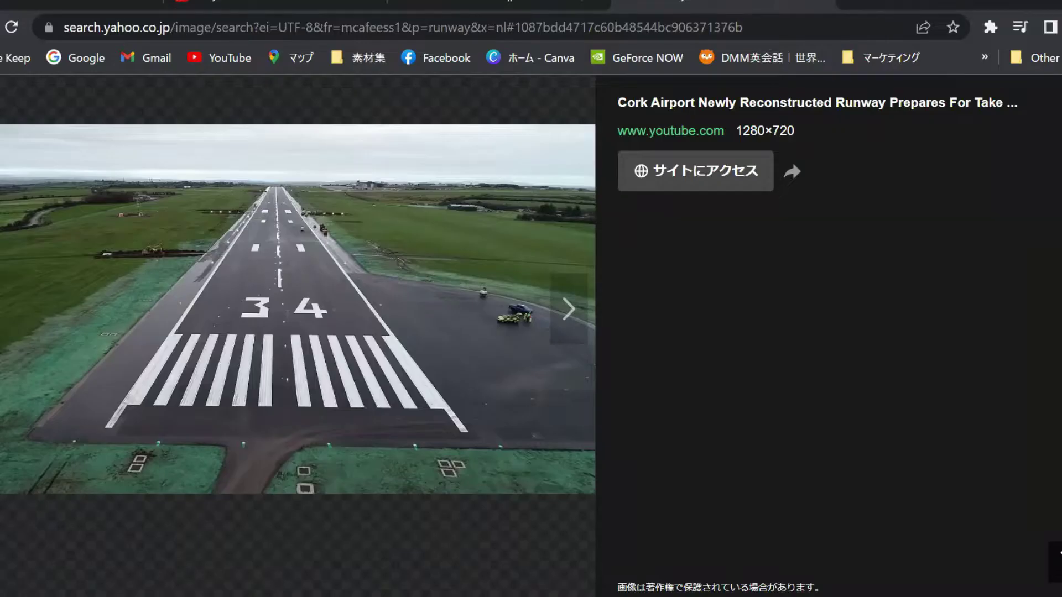
key("alt+Tab")
key("alt+Tab")
scroll(530, 331, "down", 9)
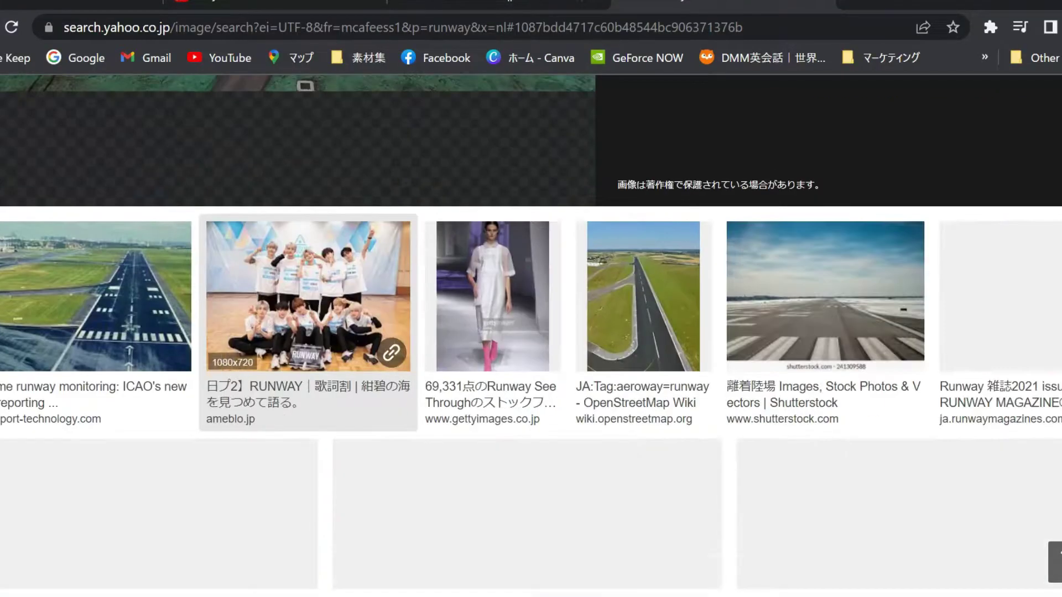
left_click(94, 266)
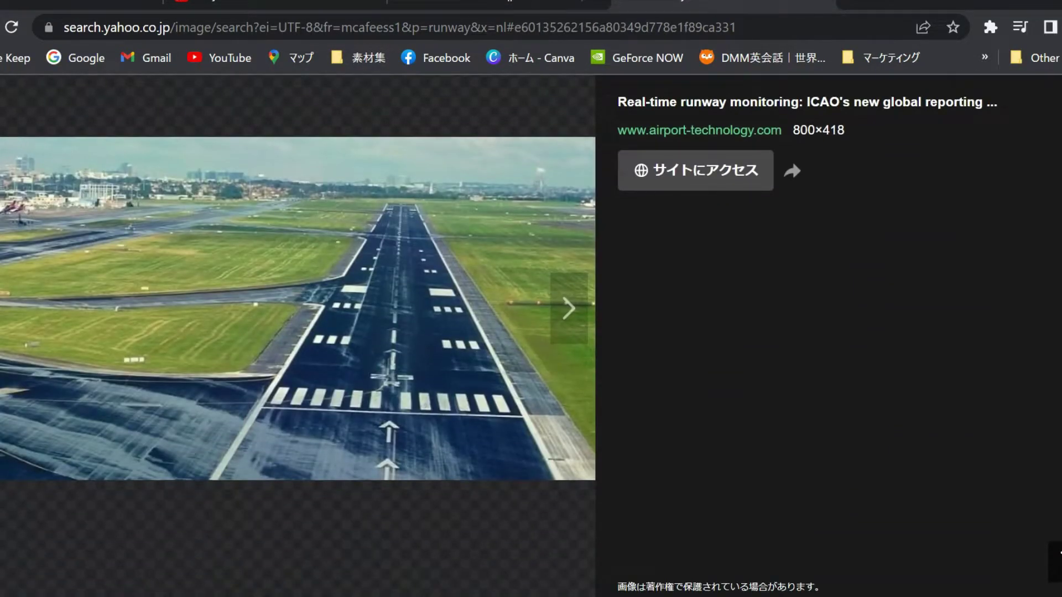
key("Escape")
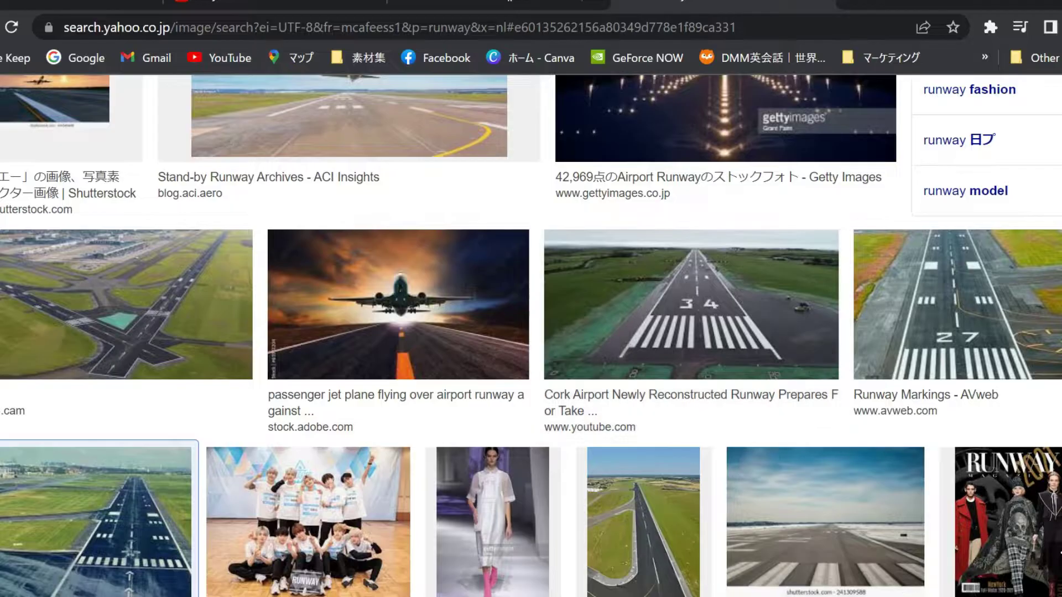
key("alt+Tab")
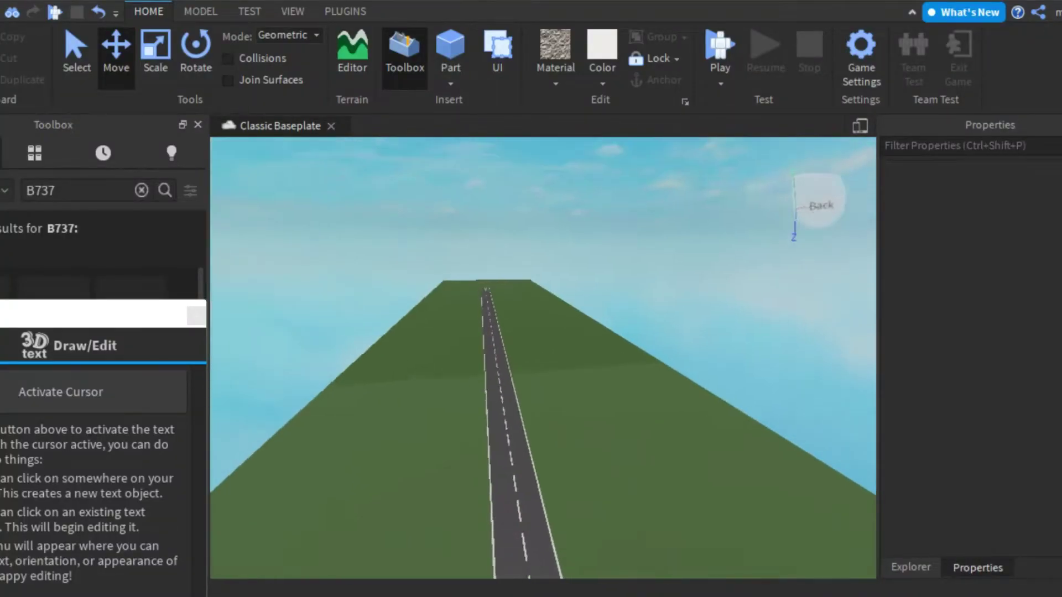
Add 3D text reading 27 between the far-end threshold stripes and the centerline, choosing its font and coloring it white
left_click(345, 11)
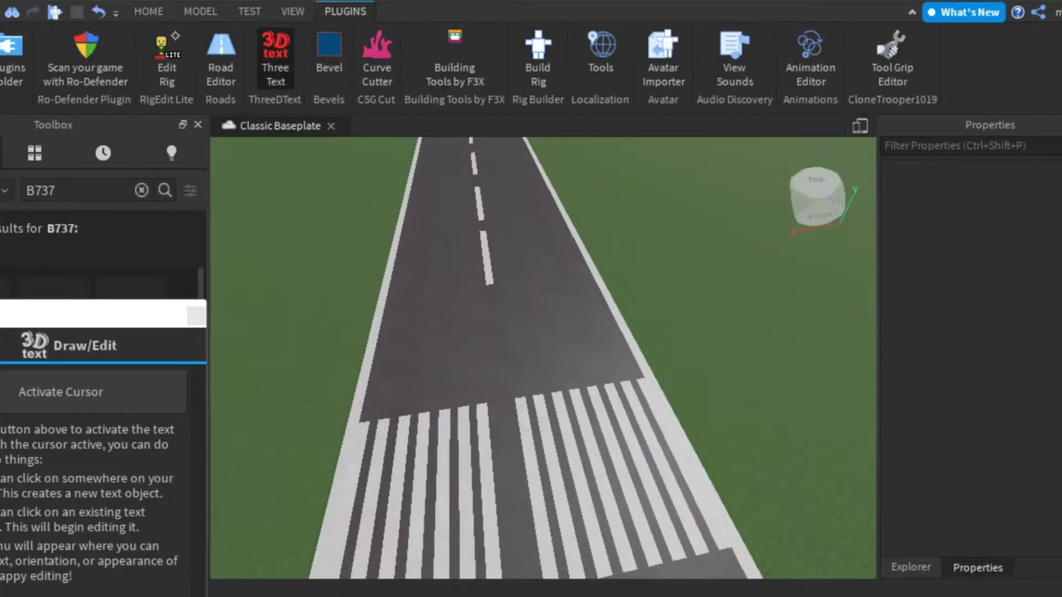
left_click(500, 369)
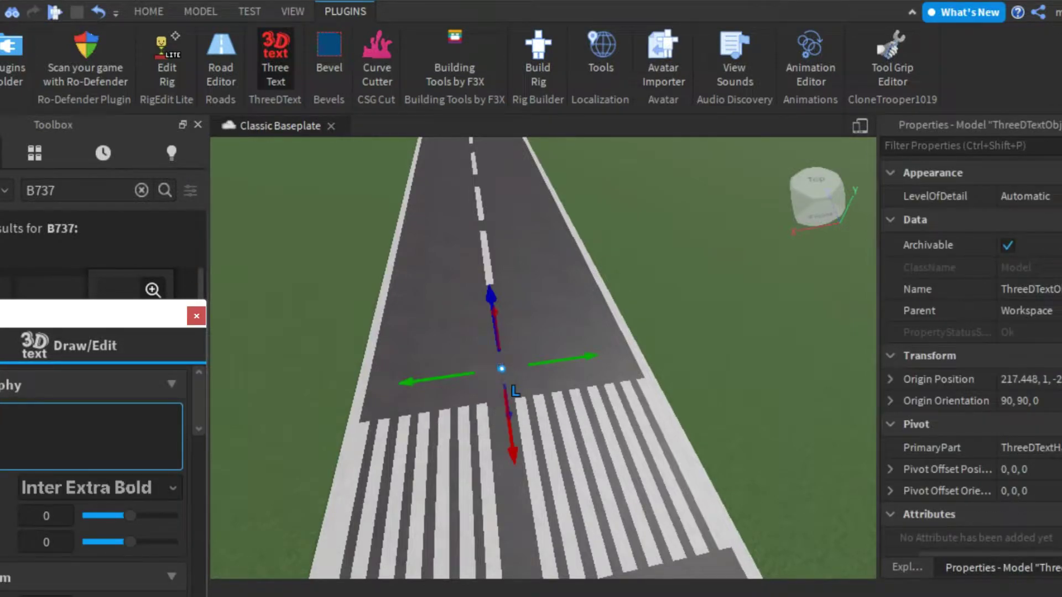
scroll(94, 443, "down", 3)
scroll(94, 442, "up", 2)
left_click(88, 488)
left_click(67, 304)
scroll(94, 442, "down", 2)
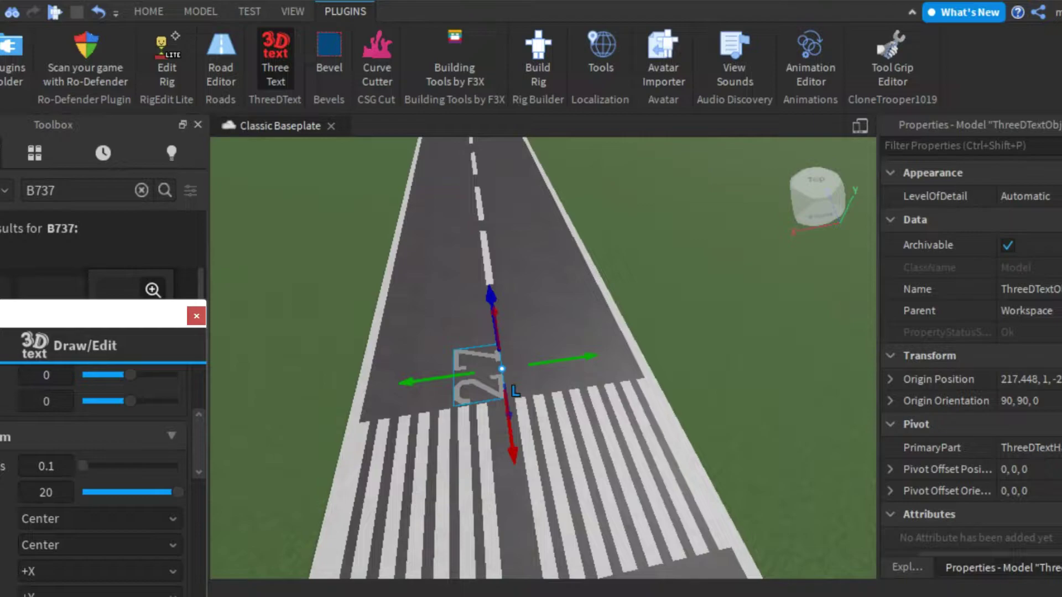
scroll(94, 443, "down", 3)
left_click(11, 517)
Rotate the 27 text to read from its threshold end, scale it up and center it above the stripes
left_click(196, 316)
left_click(149, 11)
key("ctrl+4")
left_click_drag(511, 404, 542, 369)
left_click(345, 11)
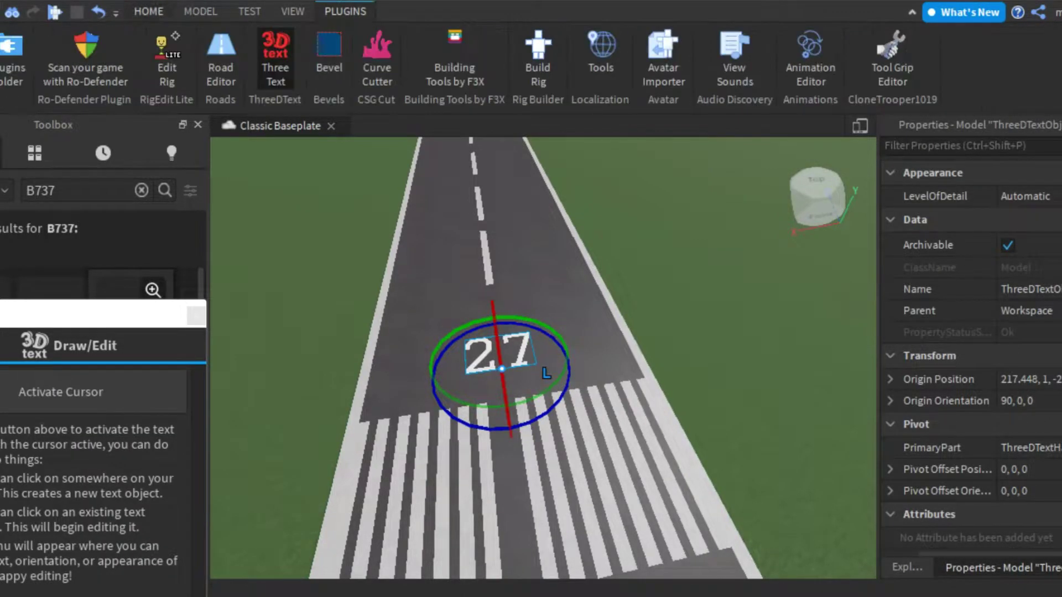
key("ctrl+3")
left_click_drag(573, 370, 575, 370)
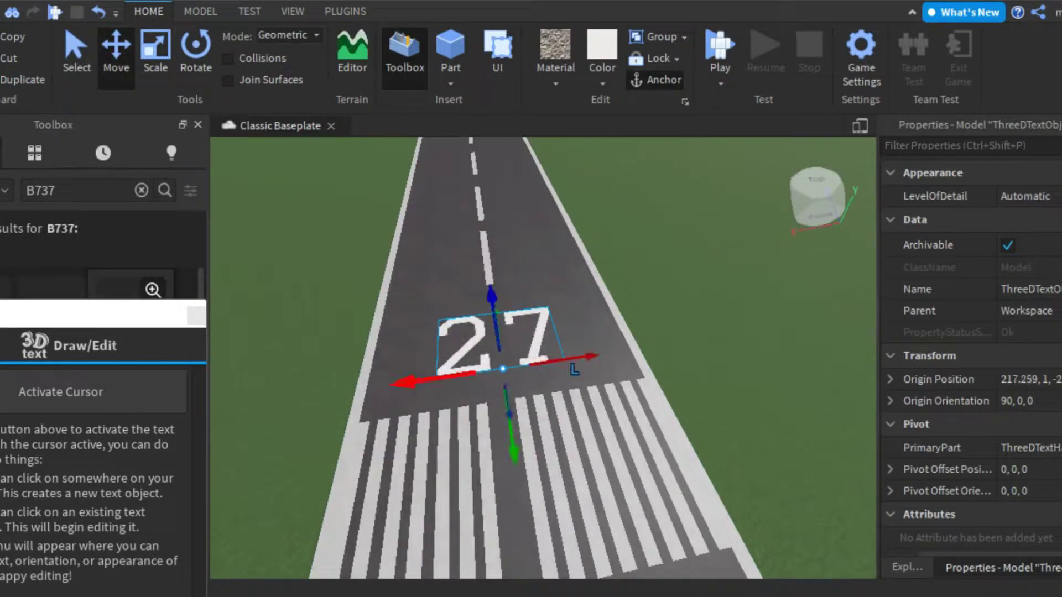
Browse the runway image results and reopen the runway 34 photo to examine the markings beyond the number
scroll(575, 369, "down", 10)
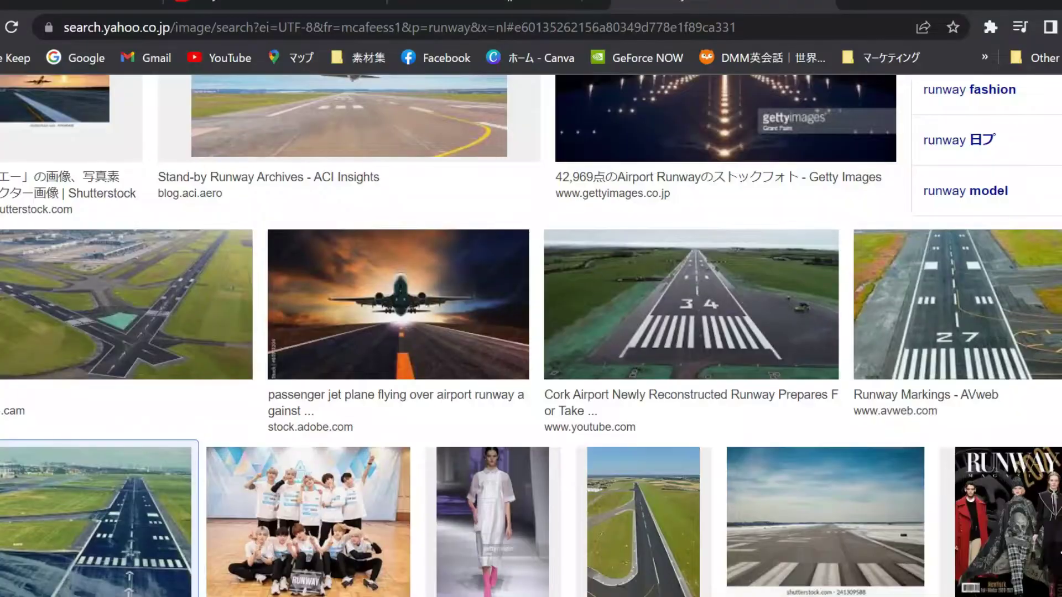
scroll(349, 387, "up", 3, "ctrl")
scroll(348, 387, "down", 2, "ctrl")
scroll(425, 293, "down", 2)
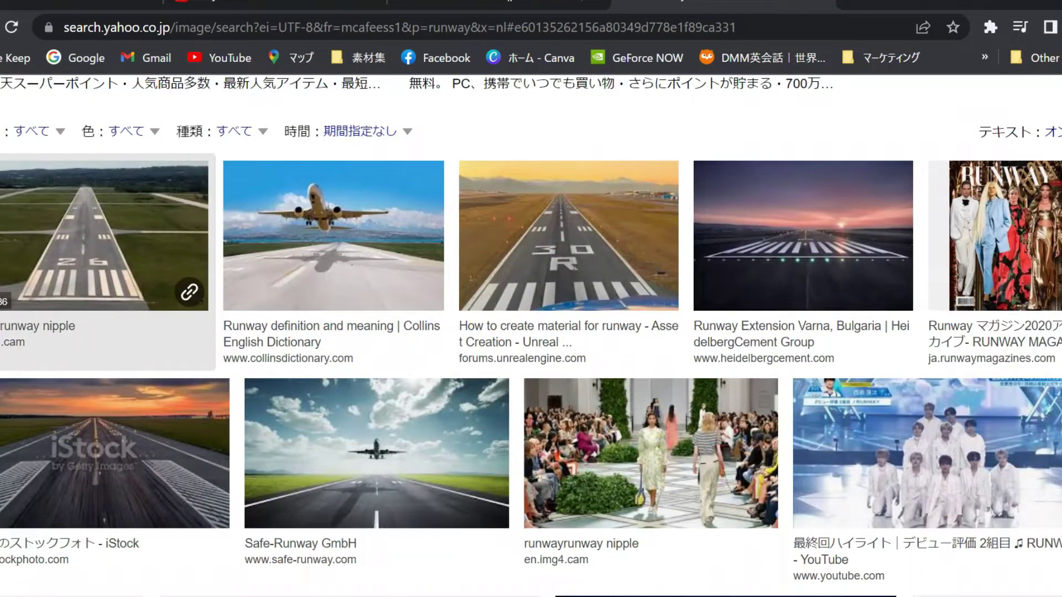
scroll(210, 510, "up", 2, "ctrl")
scroll(365, 298, "down", 2)
left_click(691, 498)
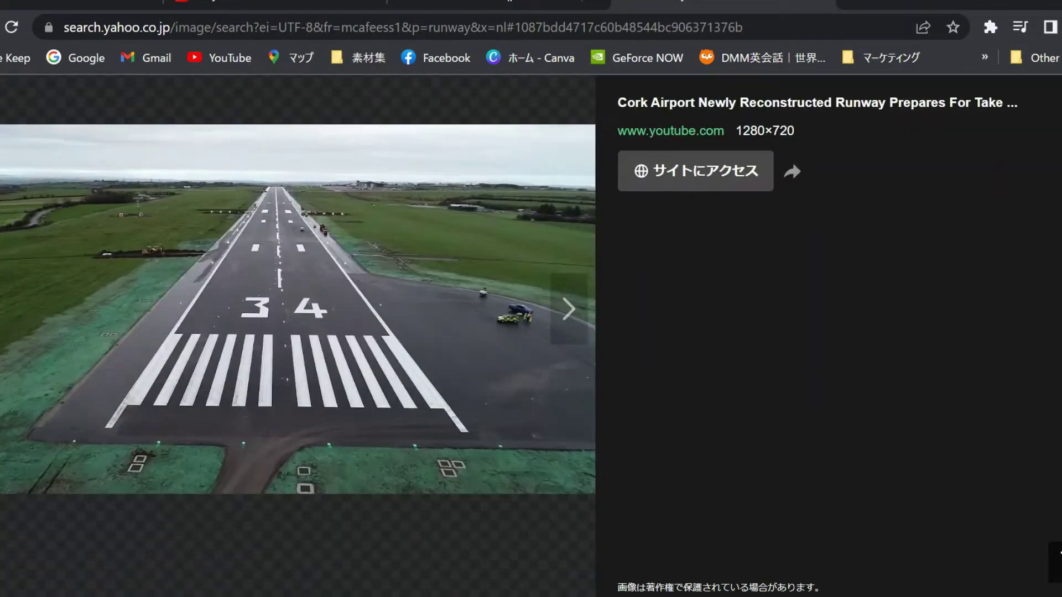
left_click(664, 540)
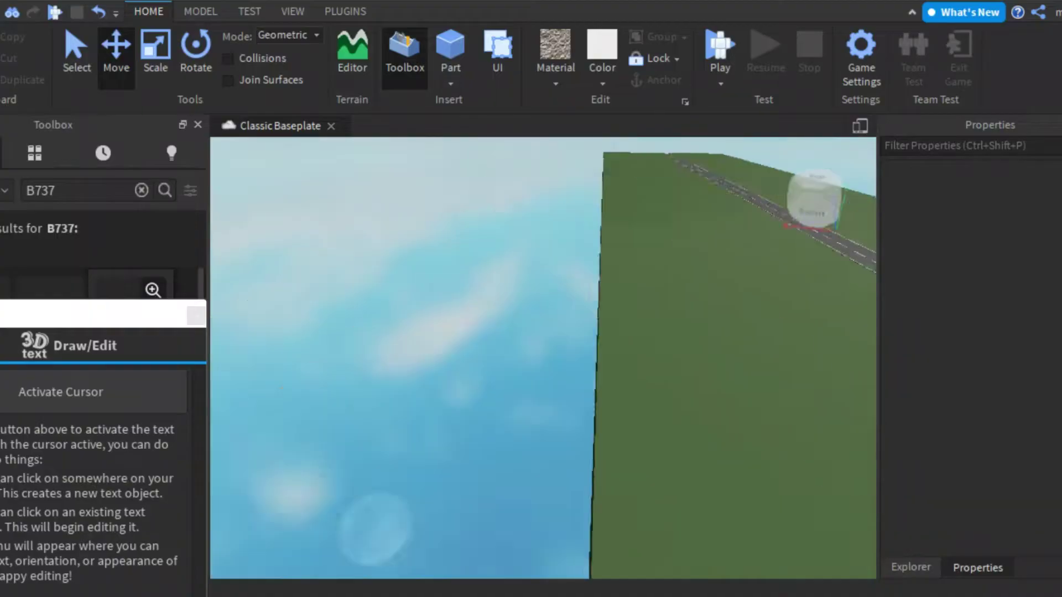
Duplicate a centerline dash beyond the number 27 and move the copy between the centerline and the runway edge
scroll(595, 409, "up", 2)
left_click(594, 409)
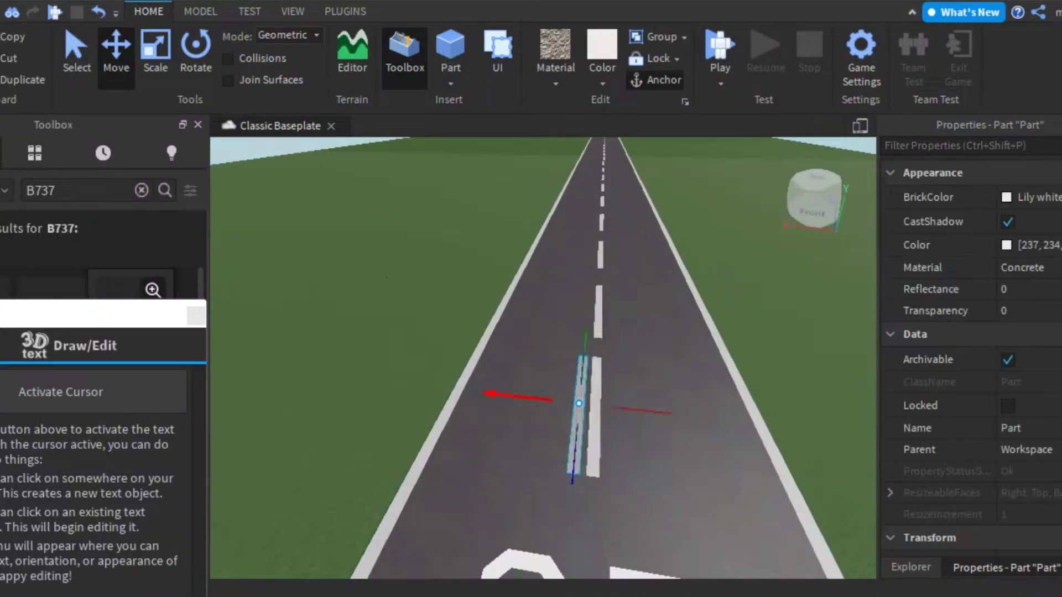
key("alt+Tab")
key("alt+Tab")
right_click_drag(542, 353, 542, 332)
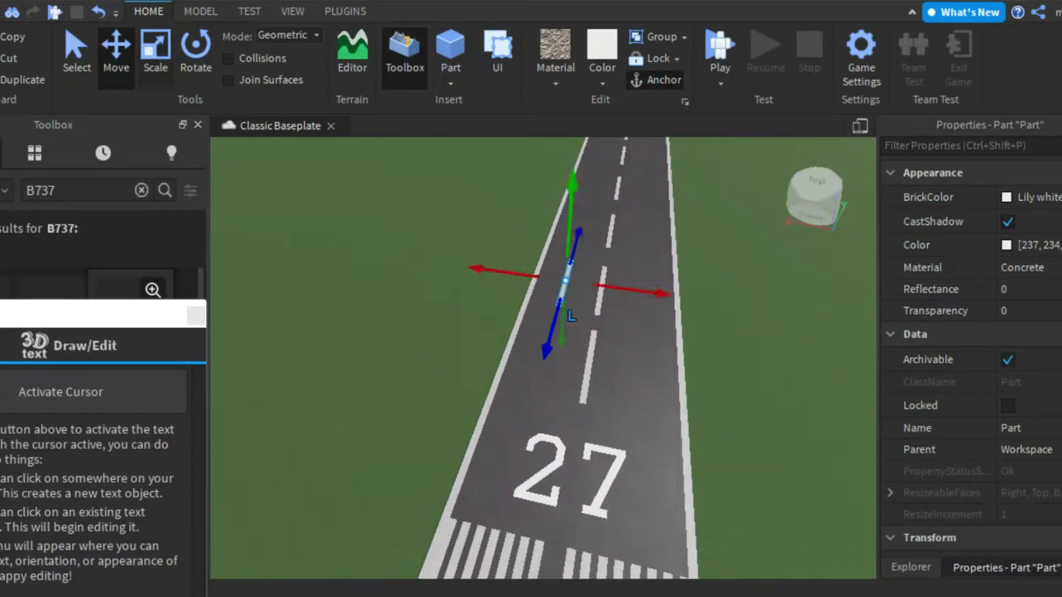
Widen the side marking beyond the number 27 and place a matching copy on the other side of the centerline
key("ctrl+3")
key("alt+Tab")
key("alt+Tab")
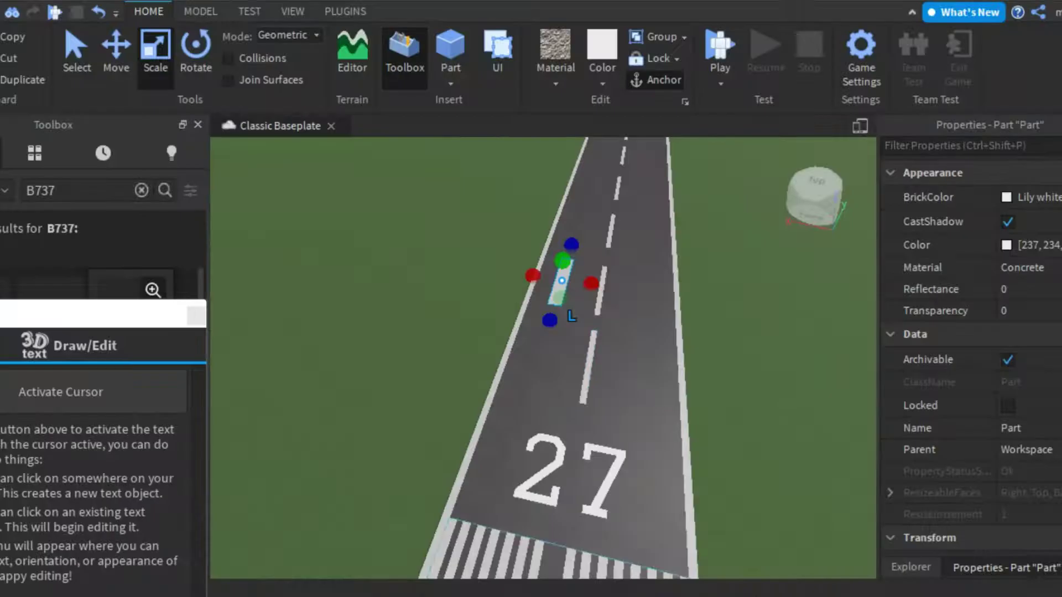
right_click_drag(542, 354, 542, 309)
key("ctrl+2")
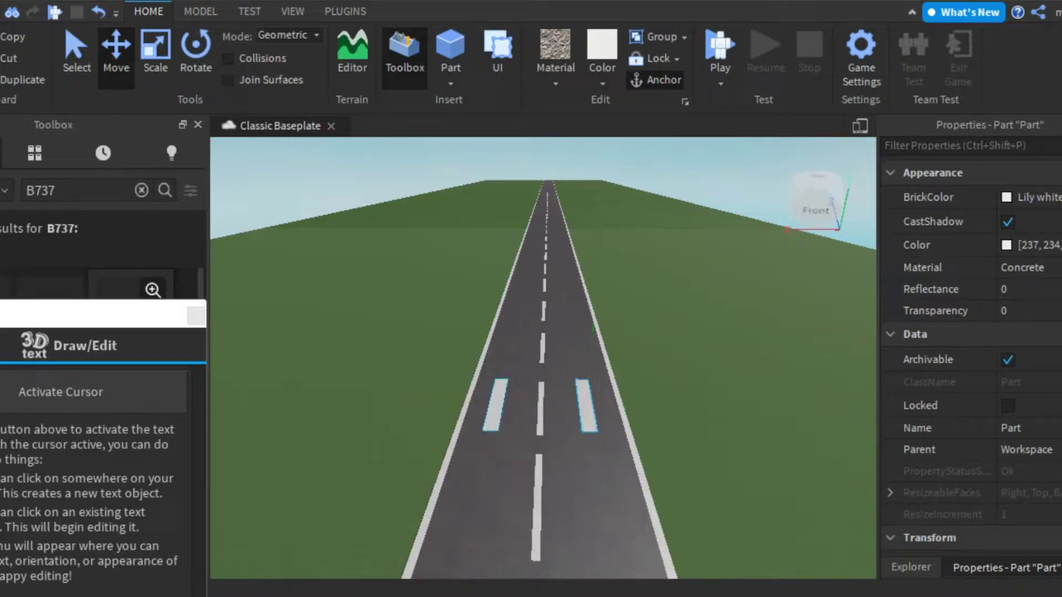
Duplicate the pair of side markings and move the copies farther down the runway, following the reference photo
key("alt+Tab")
key("alt+Tab")
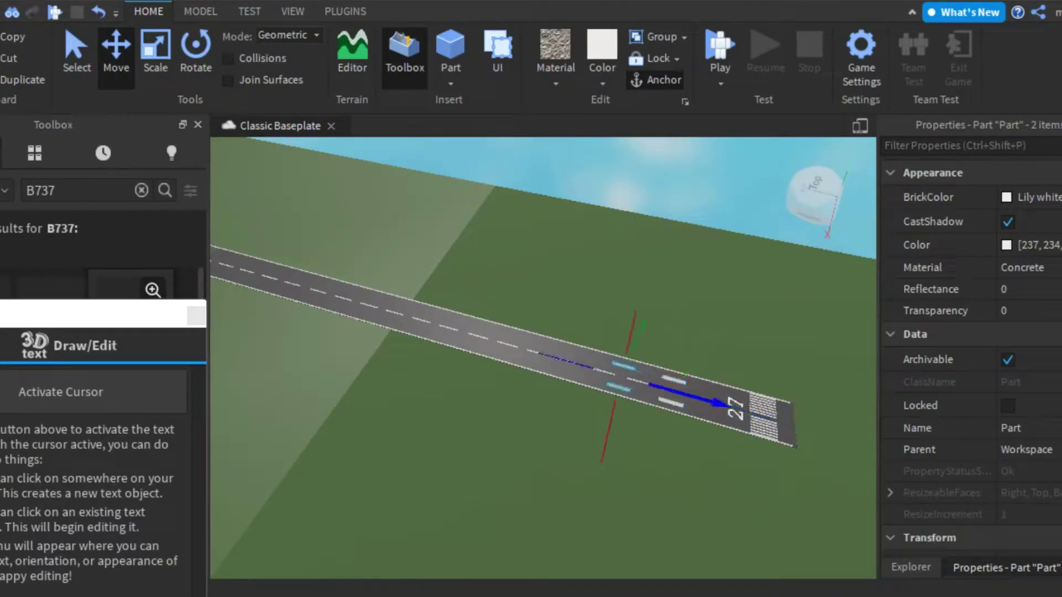
key("alt+Tab")
key("alt+Tab")
Widen the third pair of side markings beyond the number 27 with the F3X resize tool to form broad blocks
right_click_drag(542, 353, 653, 331)
left_click(345, 11)
left_click(455, 66)
left_click(544, 340)
left_click_drag(517, 336, 513, 336)
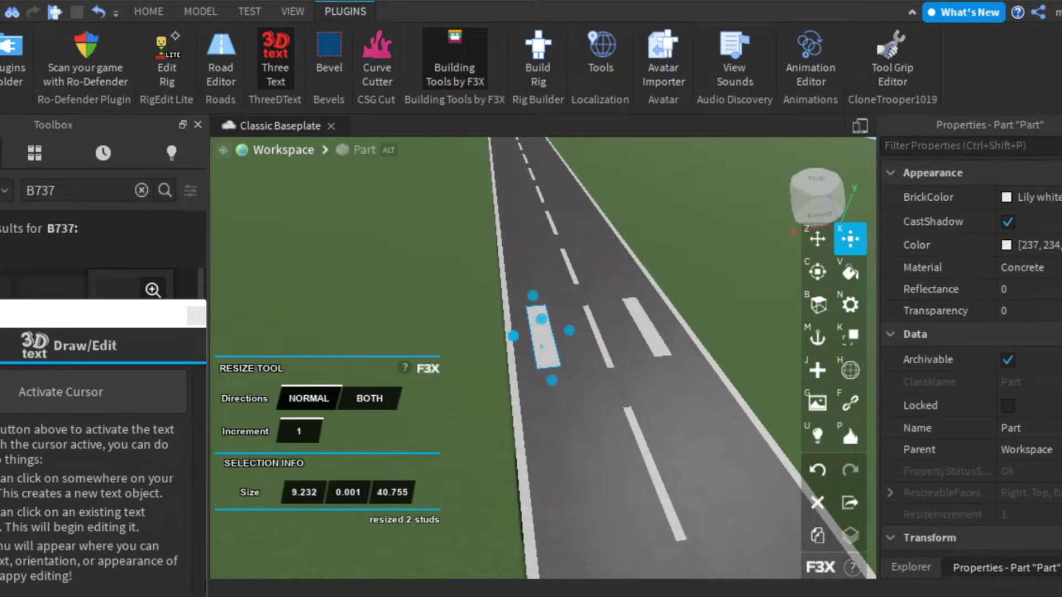
right_click_drag(542, 354, 575, 354)
left_click_drag(513, 335, 504, 336)
right_click_drag(575, 354, 586, 376)
key("ctrl+2")
left_click(570, 365)
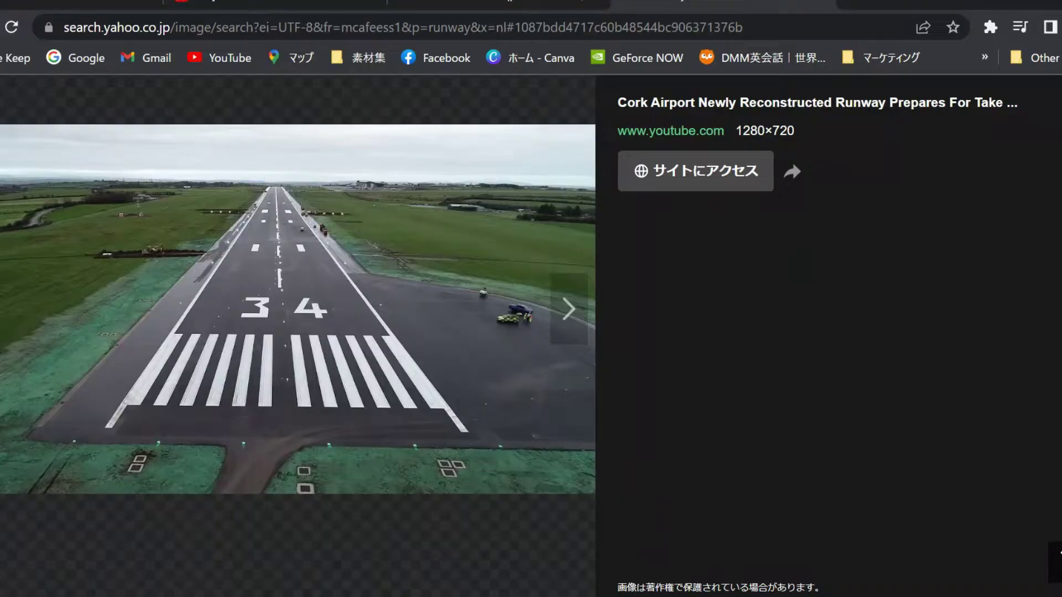
Check the runway reference images and video, and add another pair of narrower side markings beyond the broad blocks
scroll(808, 168, "down", 6)
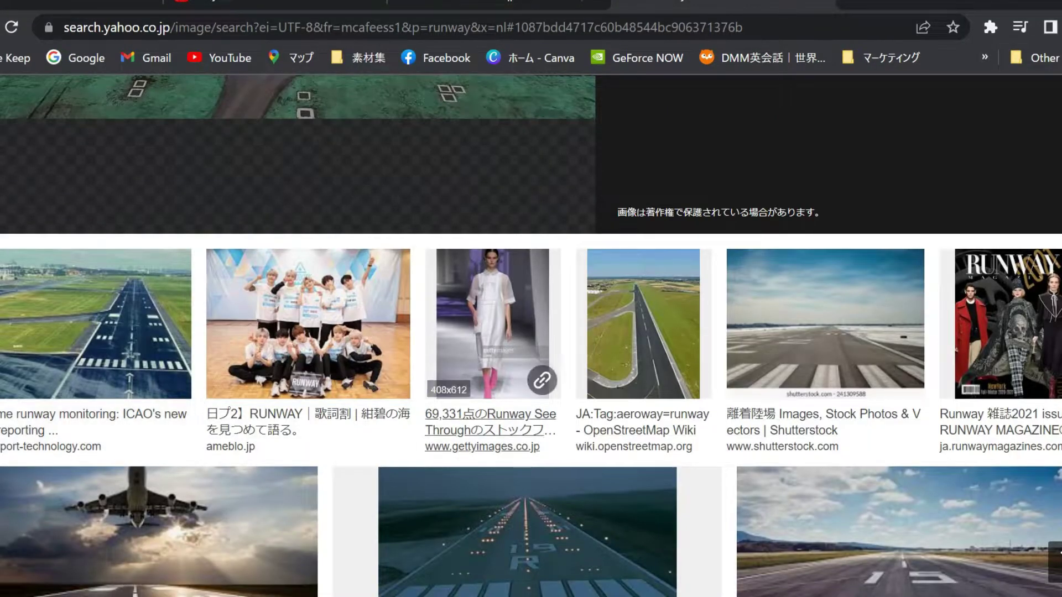
scroll(808, 168, "up", 9)
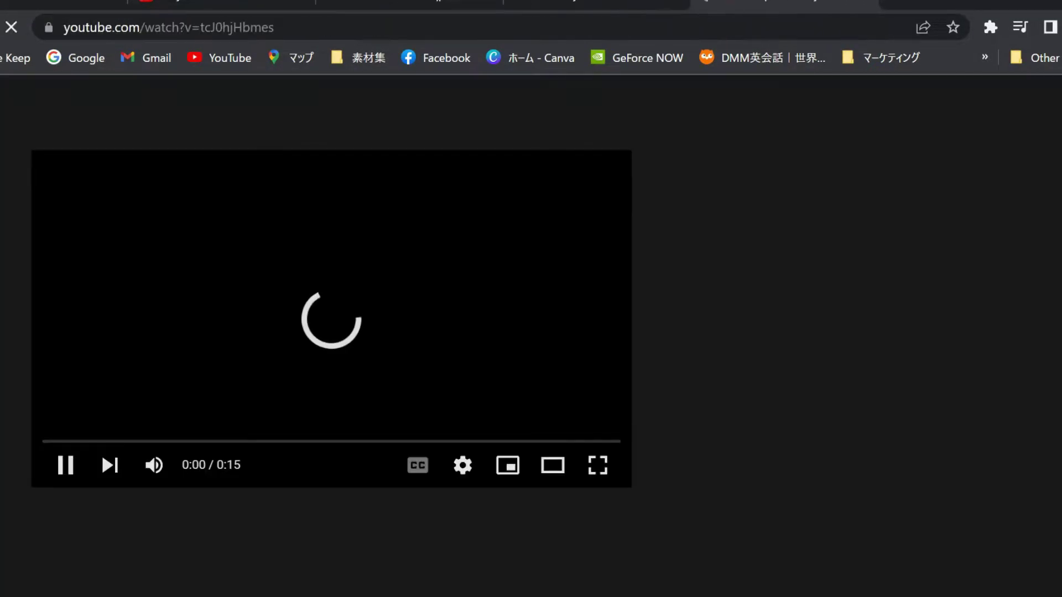
scroll(531, 332, "down", 3)
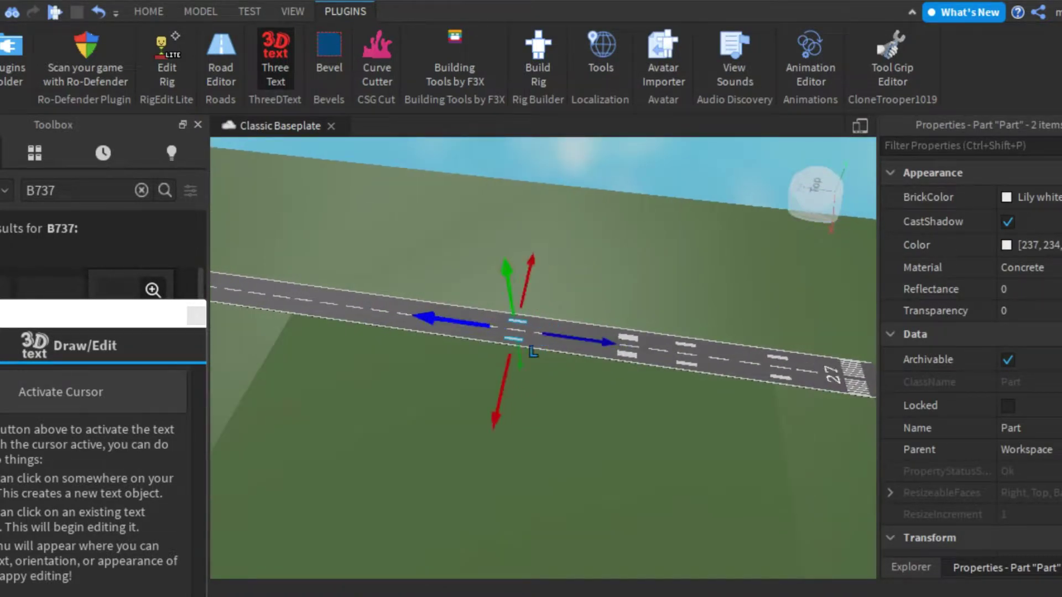
left_click(590, 273)
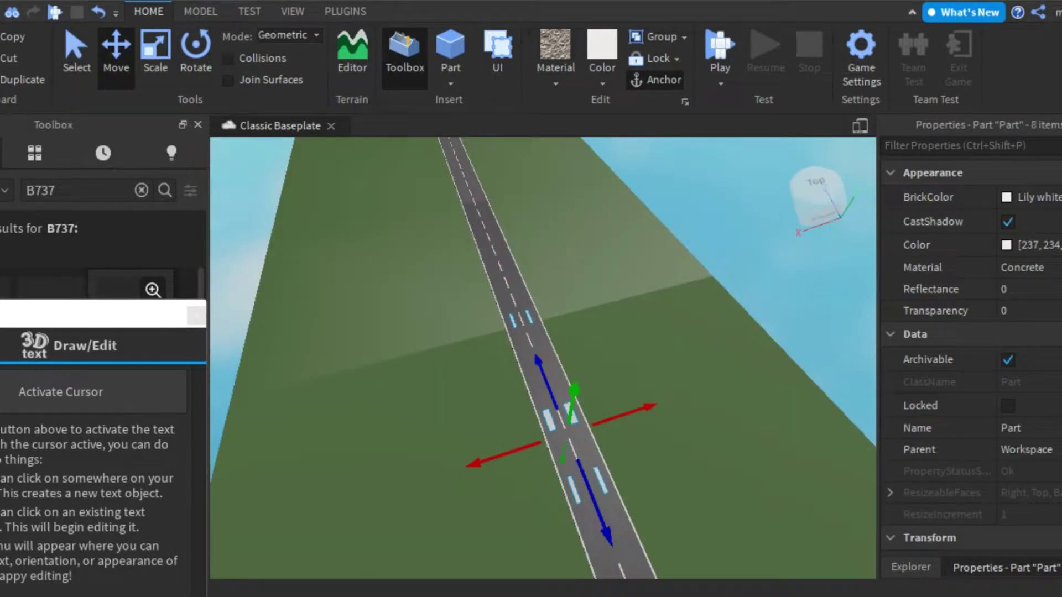
Group the eight side markings and place a copy of the group, turned 180 degrees, at the number 34 end
key("ctrl+g")
left_click_drag(609, 299, 541, 298)
right_click_drag(699, 444, 698, 444)
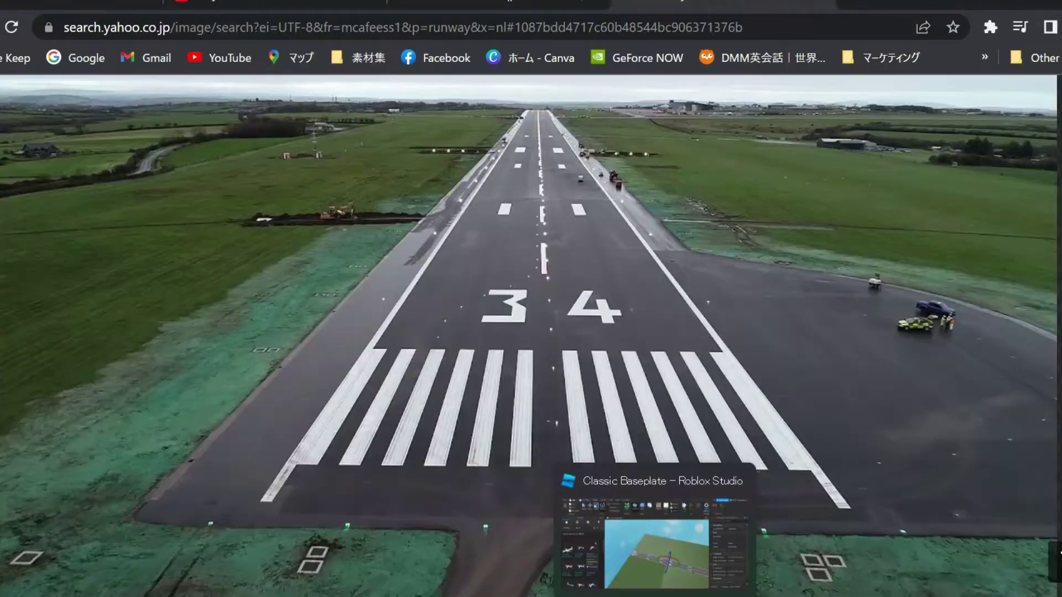
left_click(663, 531)
key("ctrl+2")
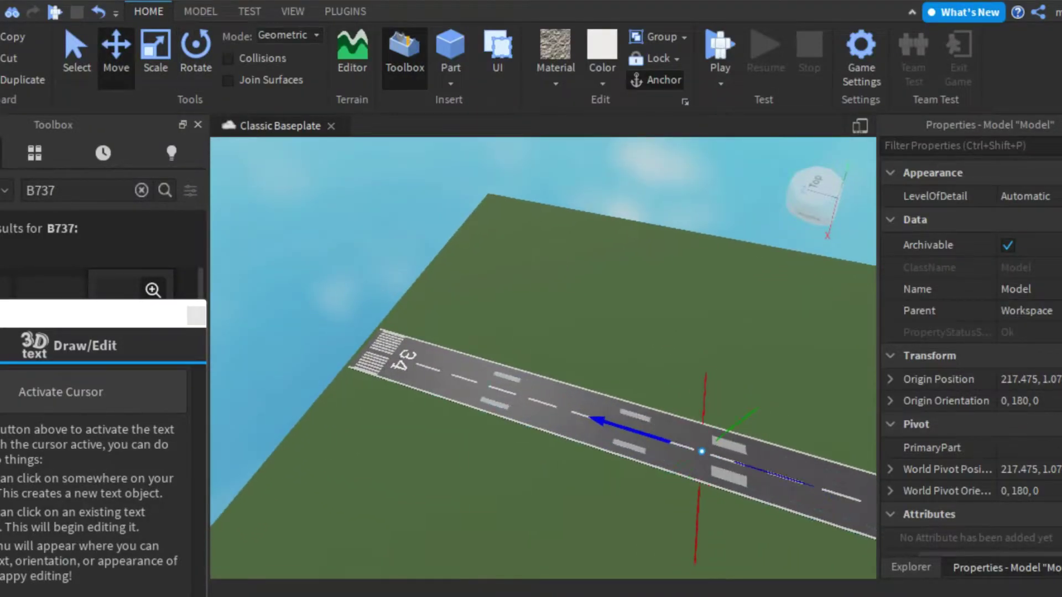
scroll(542, 359, "down", 3)
right_click_drag(541, 359, 719, 332)
scroll(541, 359, "up", 3)
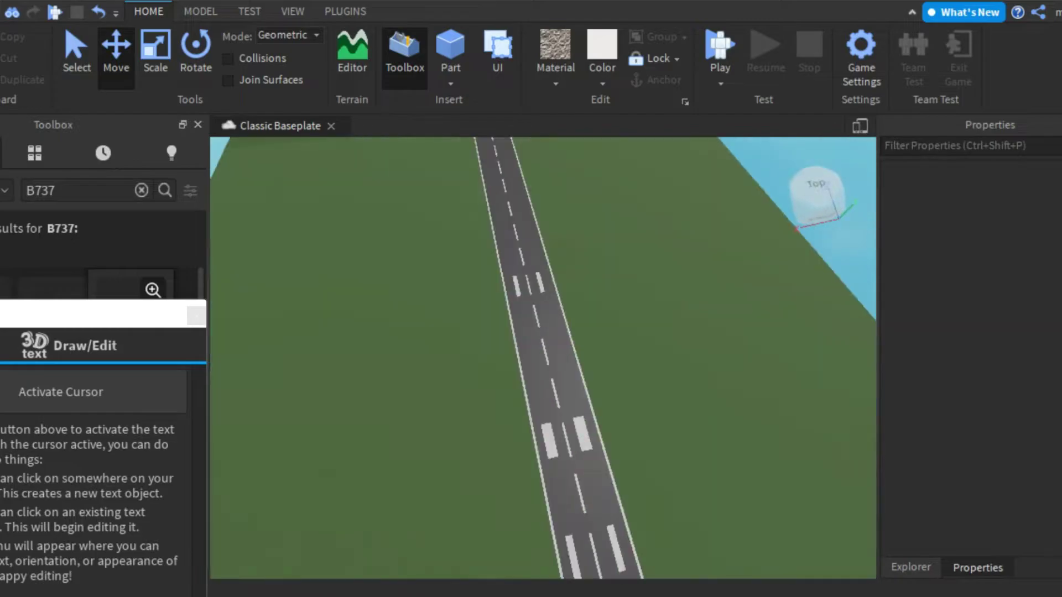
Compare the markings along the whole runway with the runway 34 reference photo
key("alt+Tab")
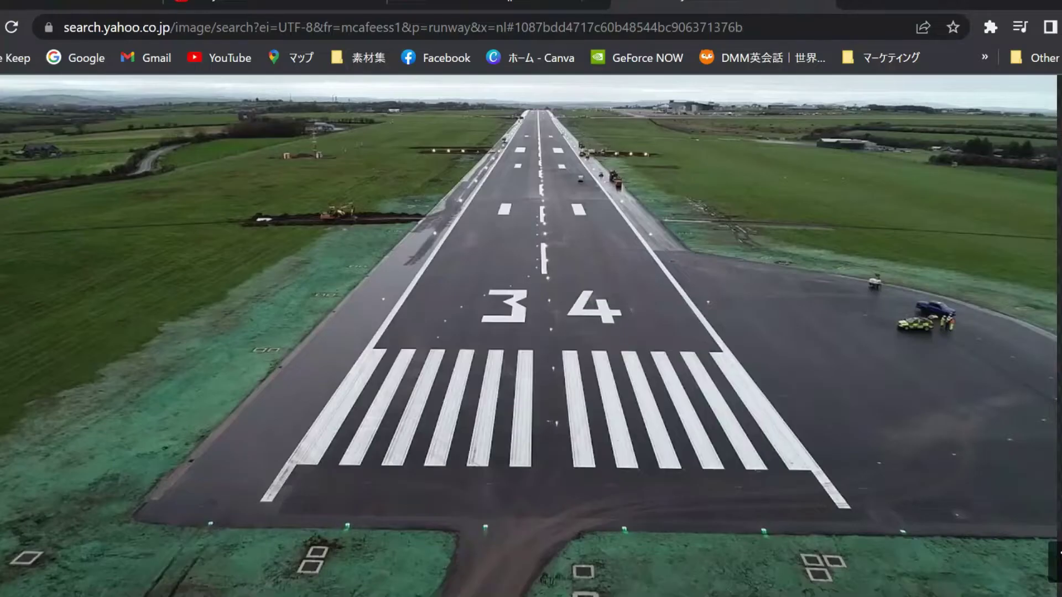
key("alt+Tab")
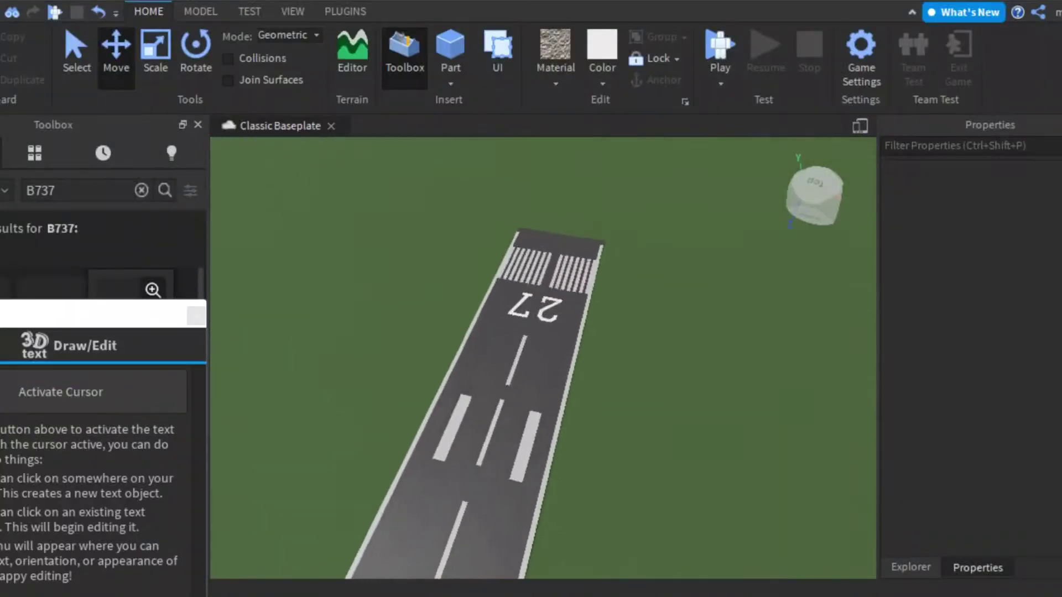
scroll(542, 360, "down", 5)
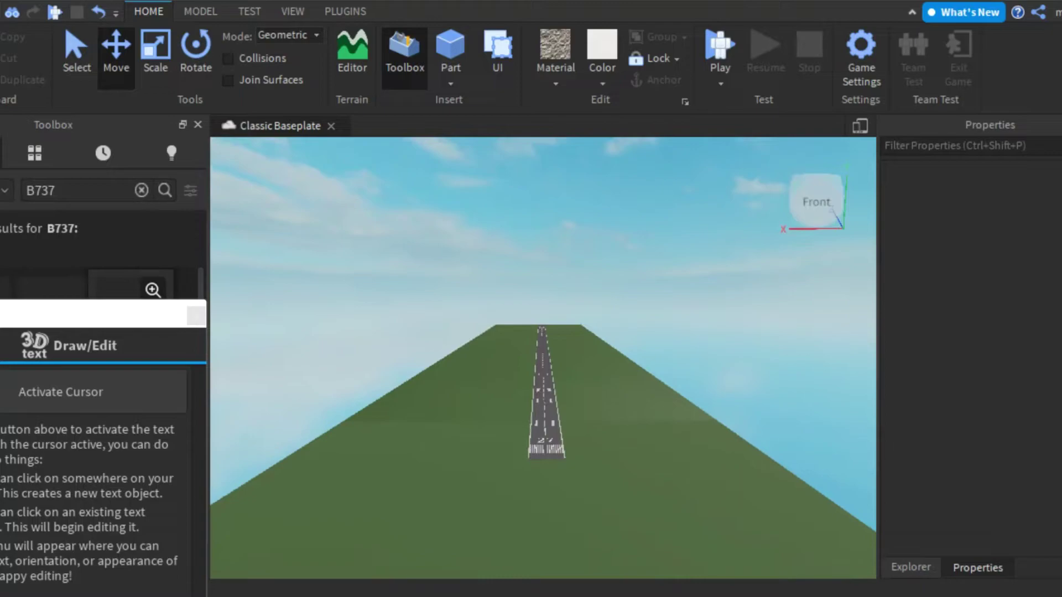
Select the row of baseplates along one side of the runway and use them to widen the grass ground there
left_click(910, 567)
scroll(967, 222, "up", 2)
scroll(968, 299, "down", 3)
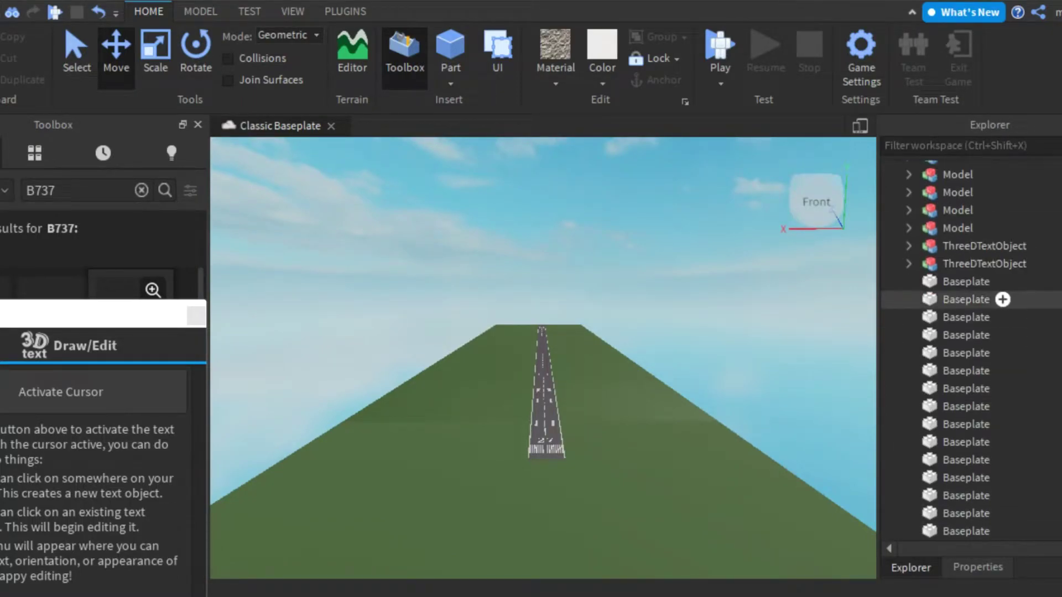
left_click(951, 337)
scroll(968, 353, "down", 5)
left_click(951, 281, "shift")
scroll(968, 276, "up", 5)
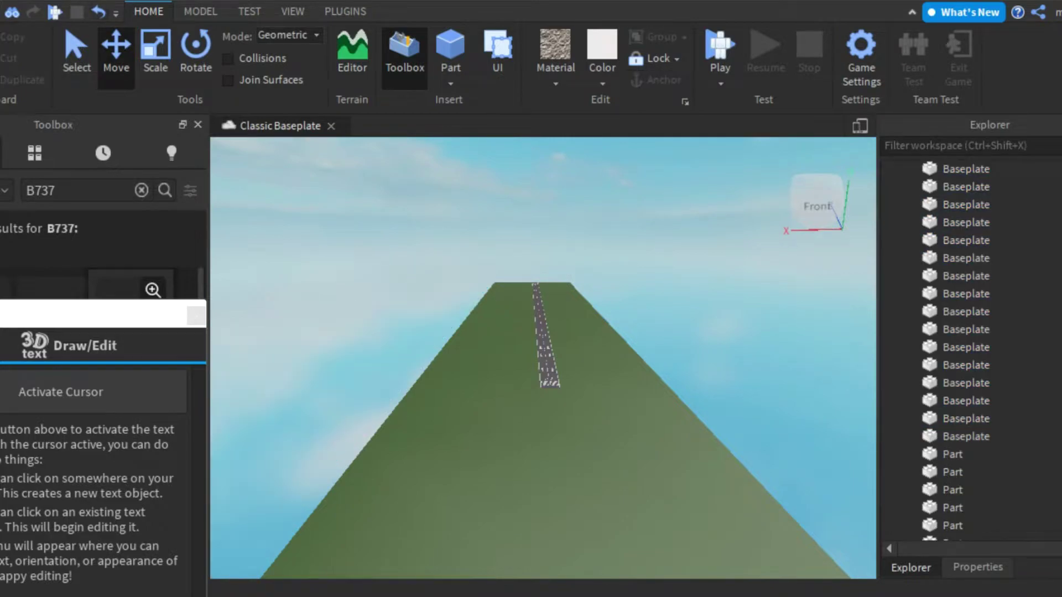
scroll(968, 332, "up", 5)
left_click(966, 372)
scroll(967, 332, "down", 5)
left_click(966, 437, "shift")
scroll(968, 332, "up", 5)
left_click(966, 228, "shift")
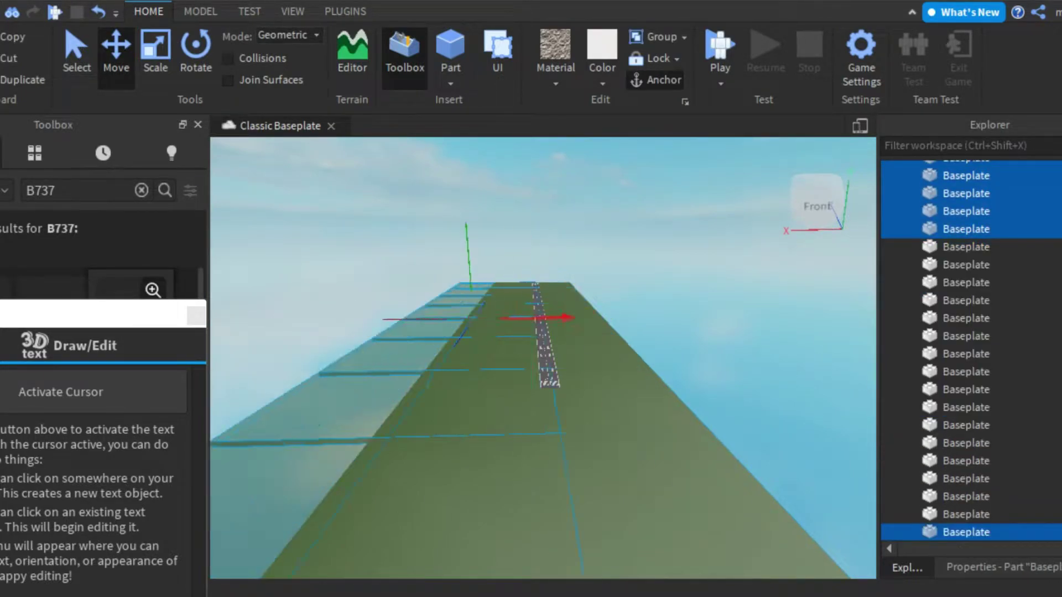
left_click(545, 342)
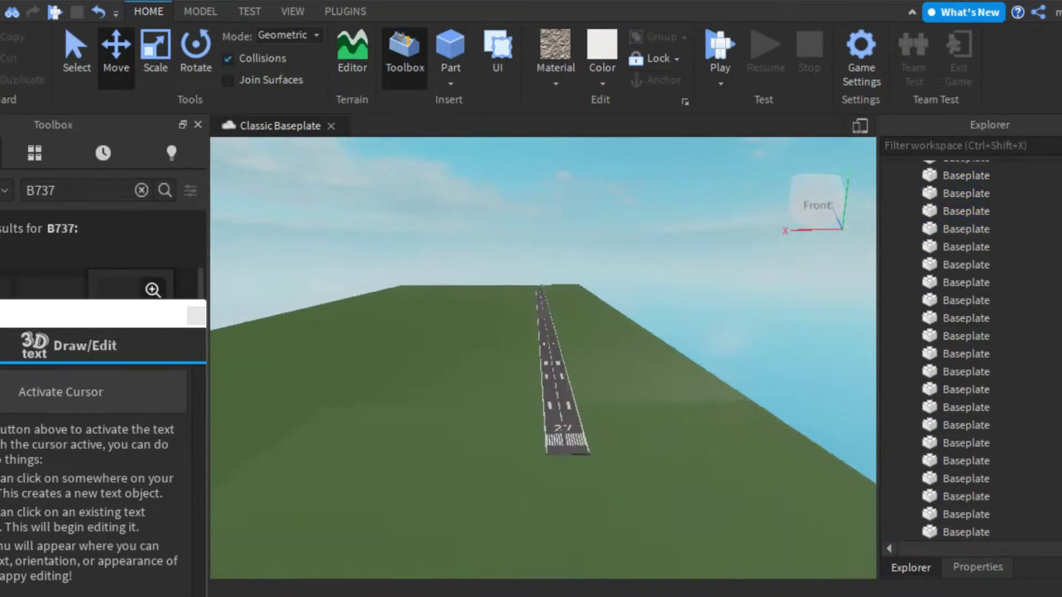
Duplicate the asphalt section at the 27 end and fit the copy beside the runway threshold as side pavement
key("f")
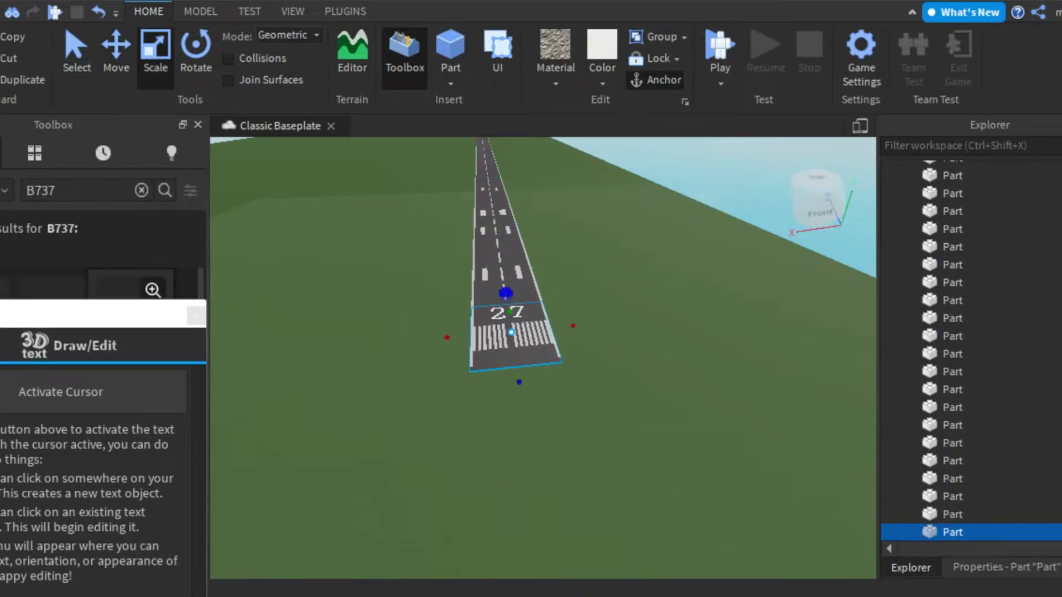
scroll(573, 453, "up", 3)
left_click_drag(572, 453, 753, 429)
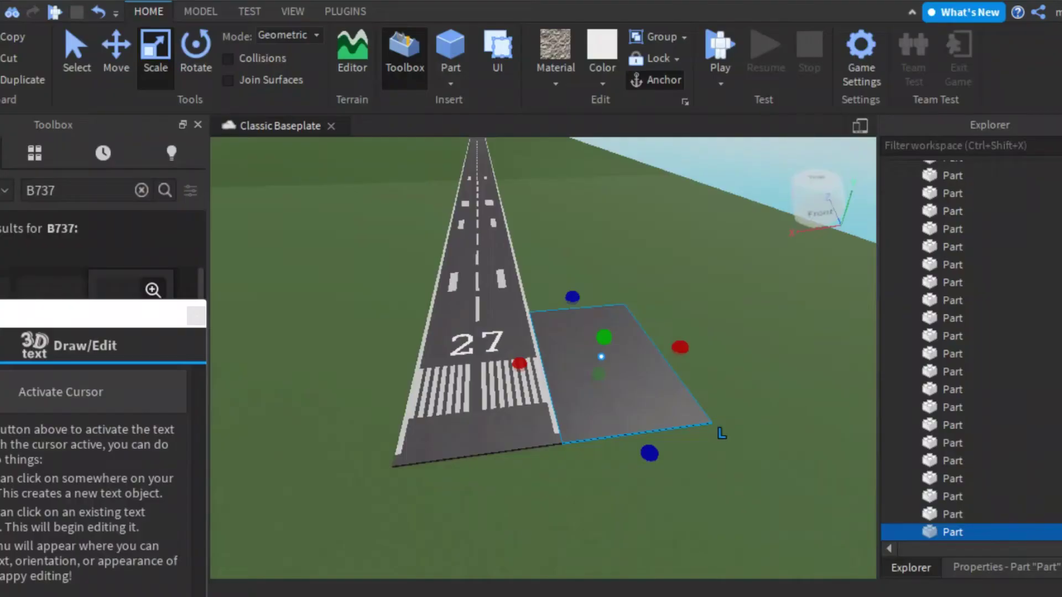
left_click_drag(719, 459, 774, 531)
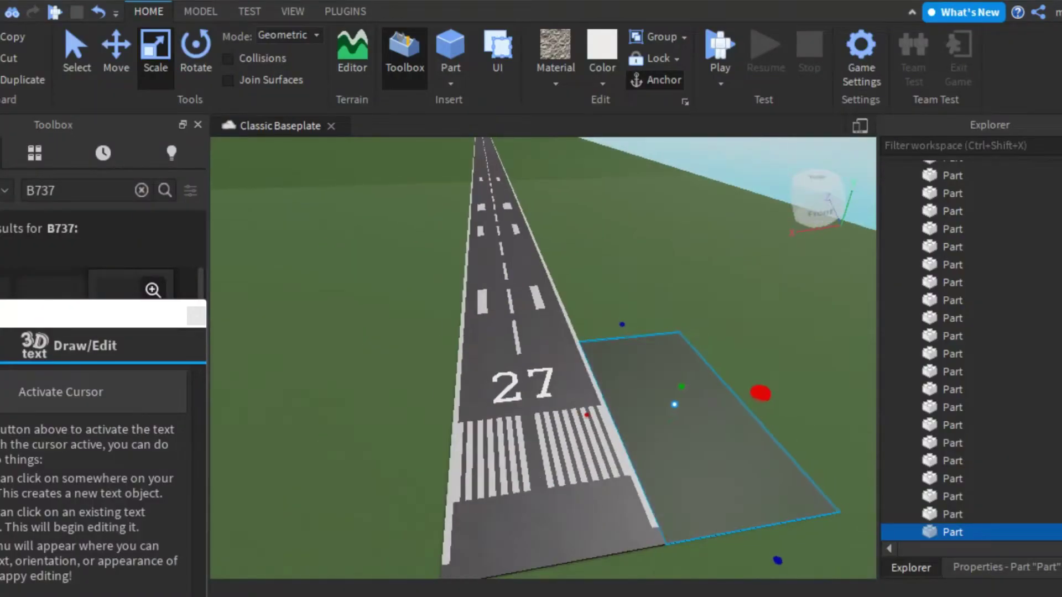
scroll(731, 385, "up", 2)
right_click_drag(731, 386, 744, 385)
left_click_drag(668, 310, 672, 307)
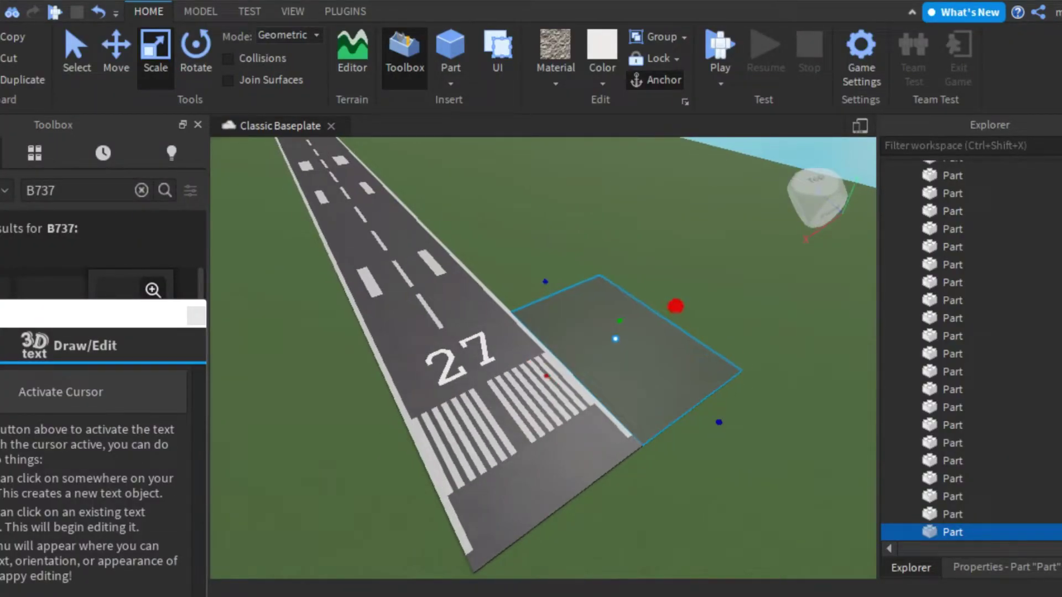
Place a rotated copy of the side pavement over its outer corner and negate it as a cutting part
right_click_drag(673, 306, 620, 293)
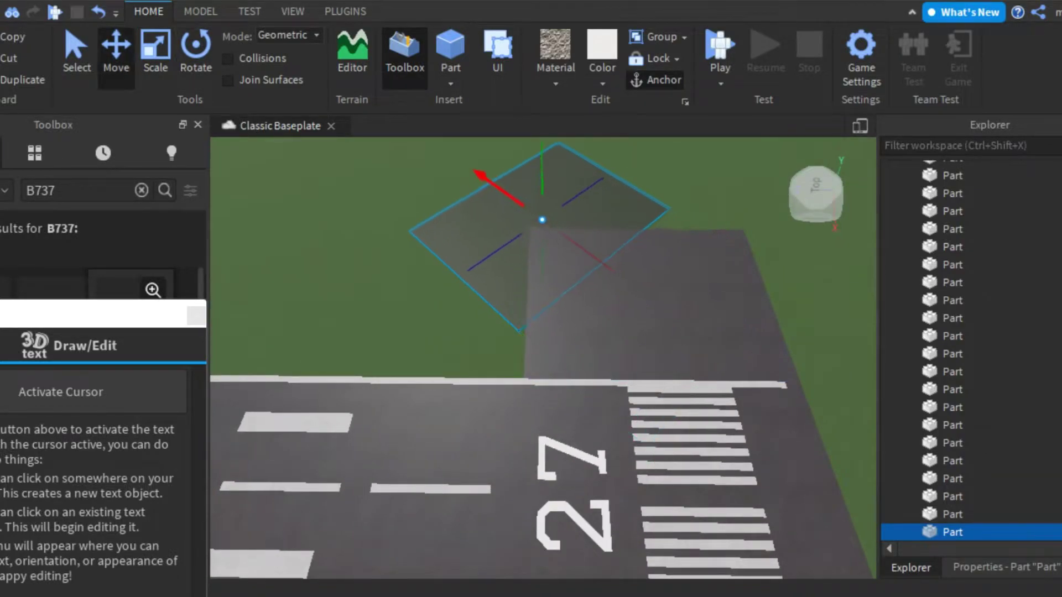
left_click_drag(679, 219, 670, 214)
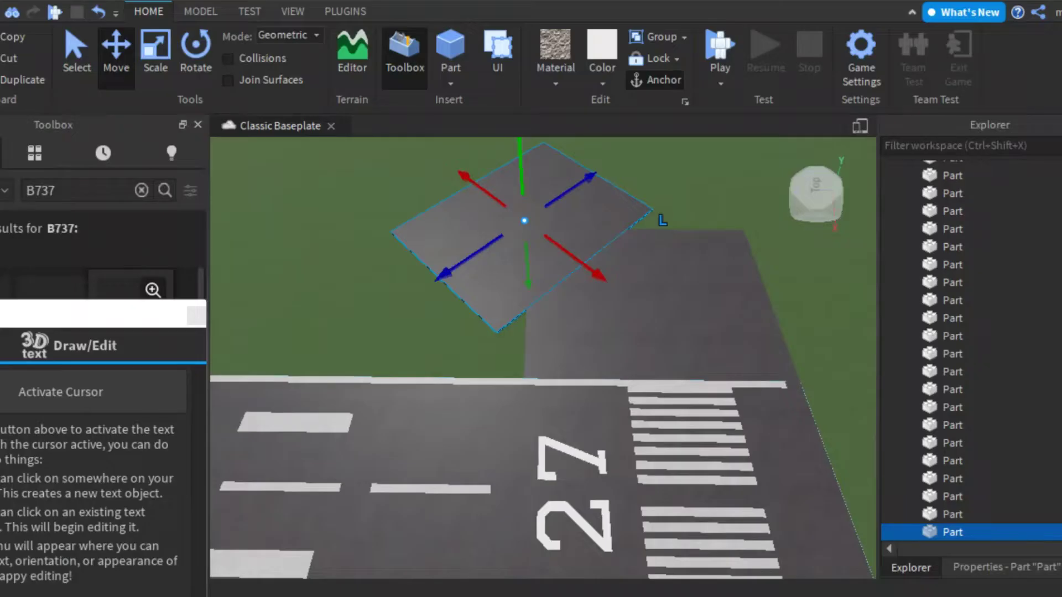
left_click(291, 11)
left_click(249, 11)
left_click(200, 11)
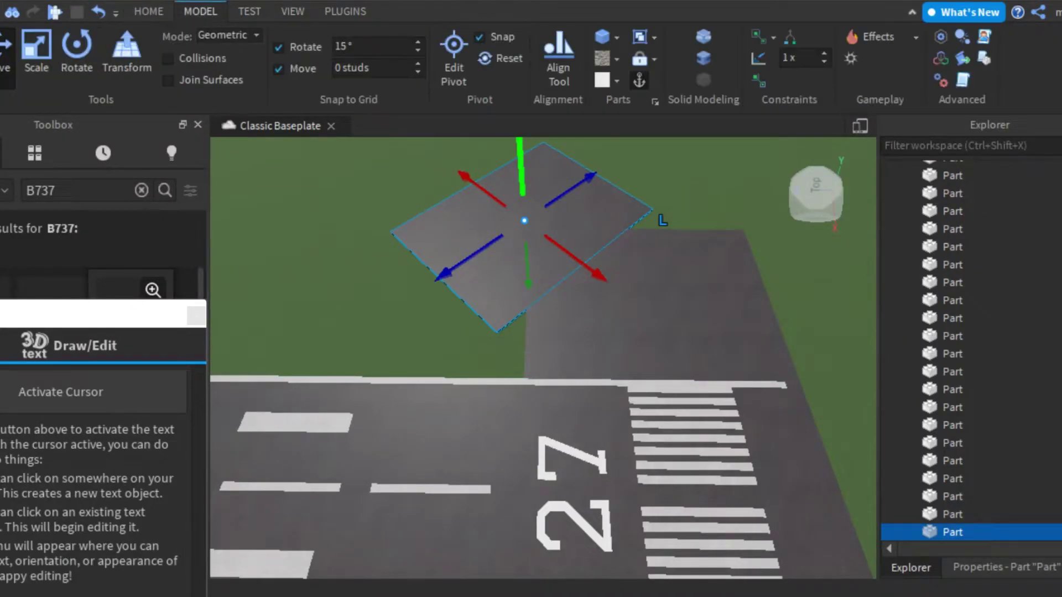
key("ctrl+shift+n")
Try a union with the negated part to cut the side pavement, inspect its shape and undo it
key("ctrl+shift+g")
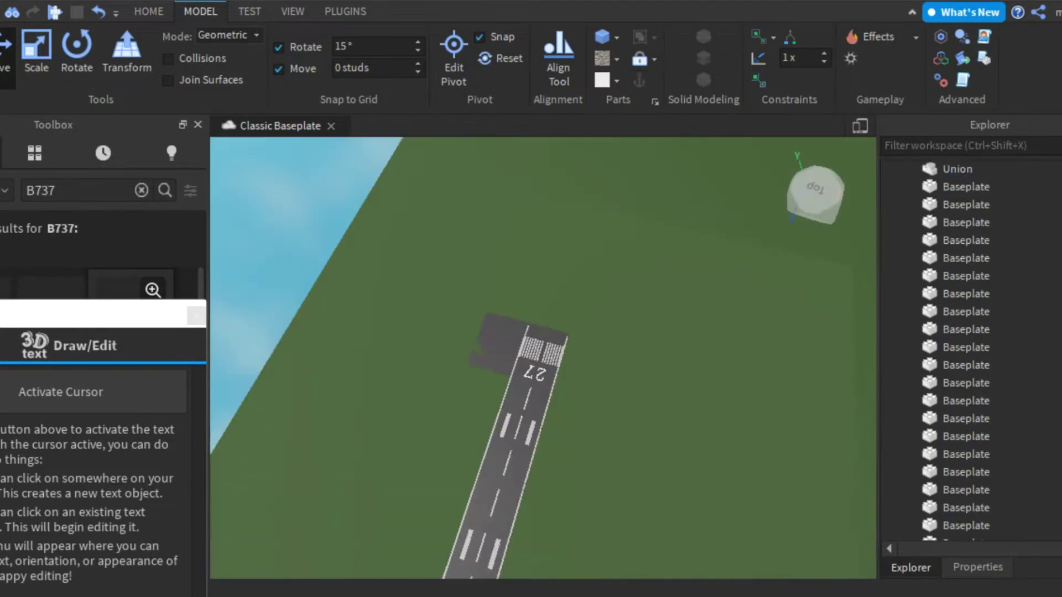
left_click(957, 168)
key("f")
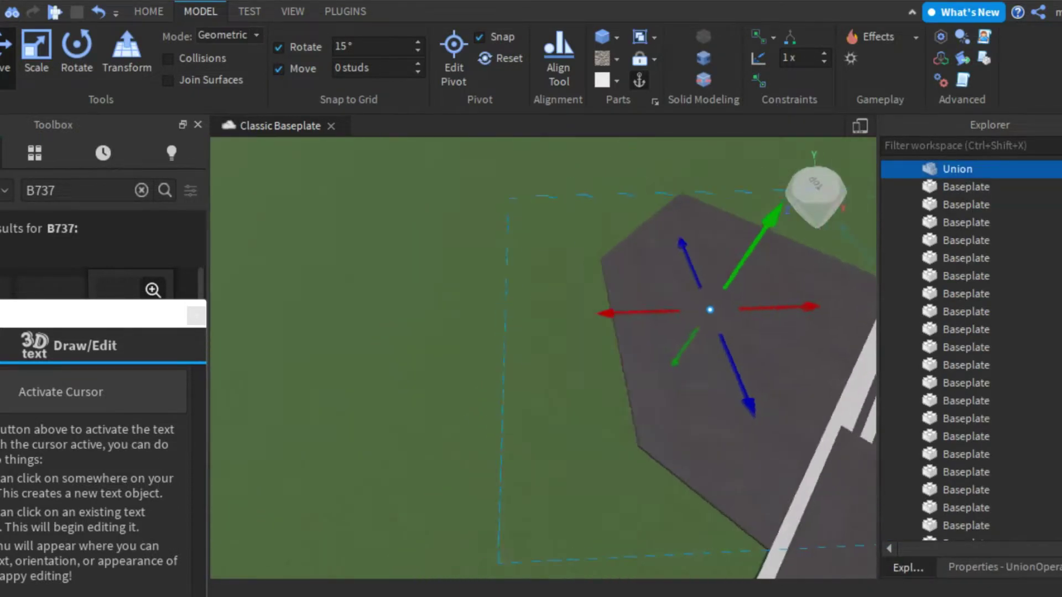
key("ctrl+z")
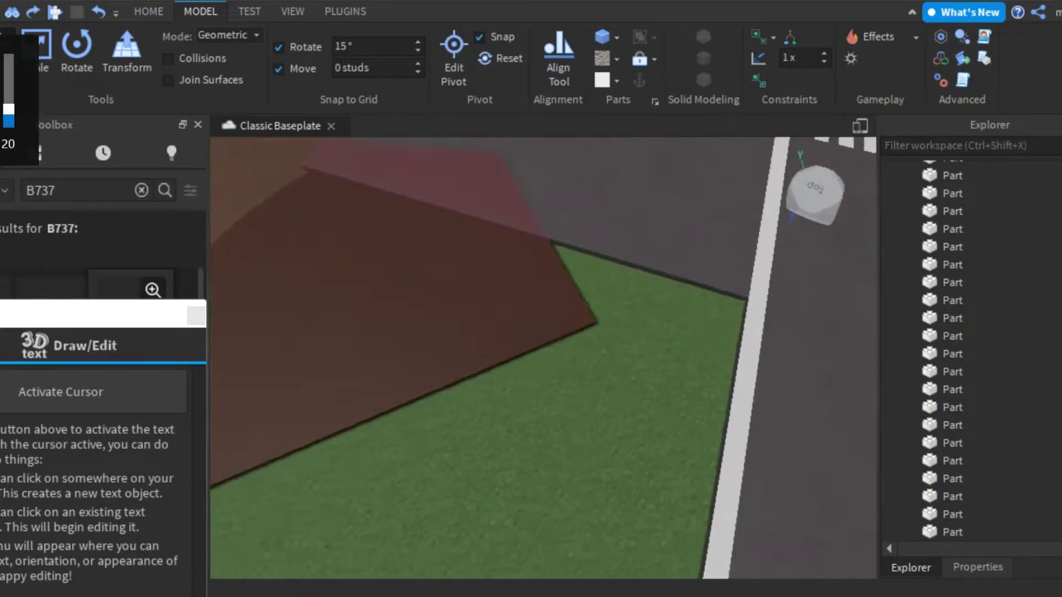
Try cutting the corner nearest the runway by unioning the repositioned negative part with the side pavement, and undo the union
key("f")
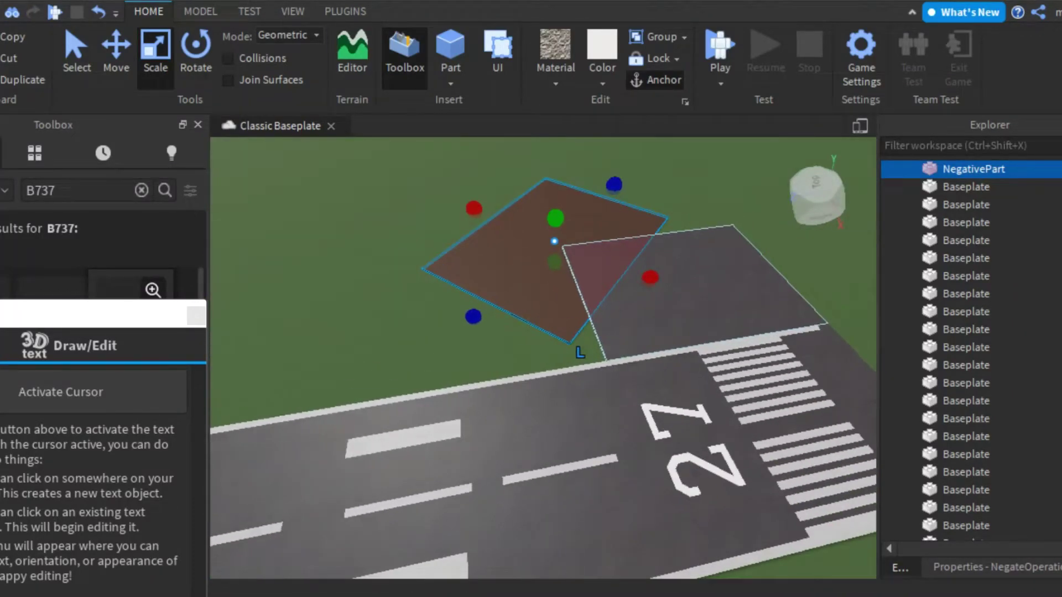
left_click(586, 331, "ctrl")
left_click(293, 11)
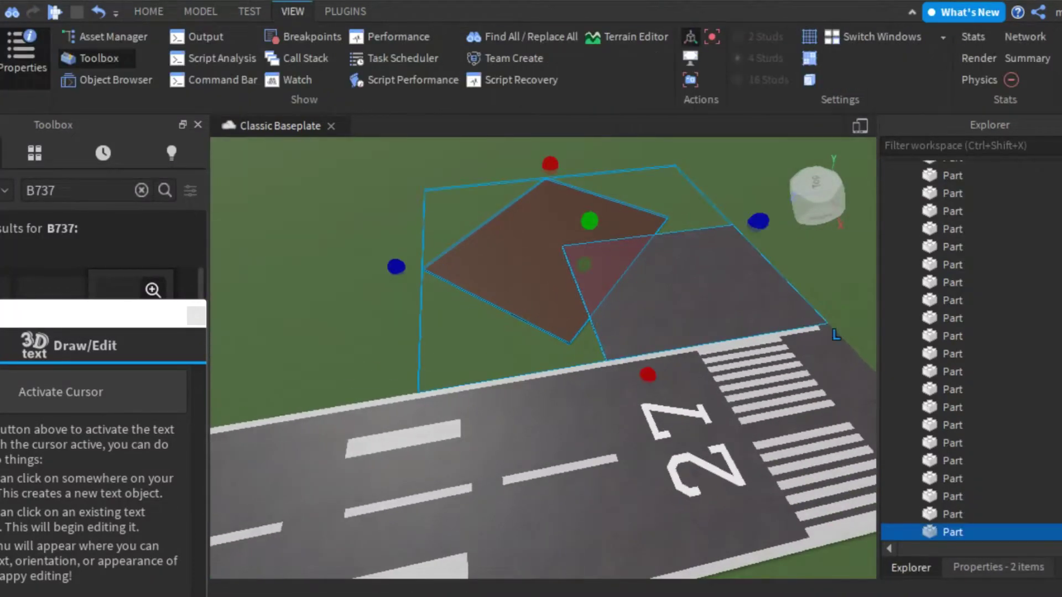
left_click(200, 11)
key("ctrl+shift+g")
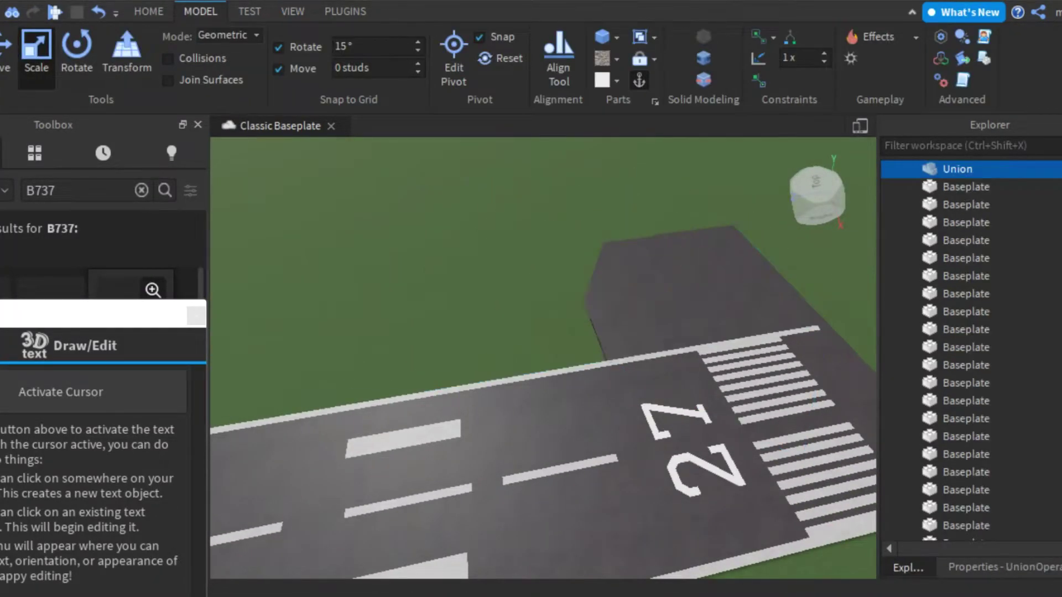
key("ctrl+z")
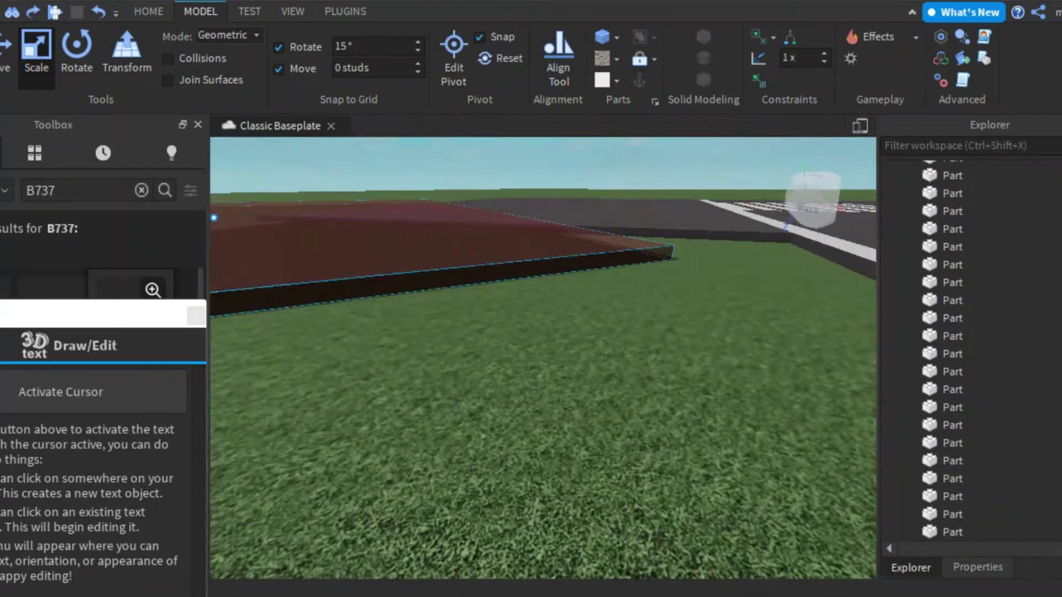
Discard the negative cutting part over the side pavement, keeping only the solid pavement part beside the 27 threshold
key("ctrl+shift+n")
right_click_drag(542, 331, 542, 387)
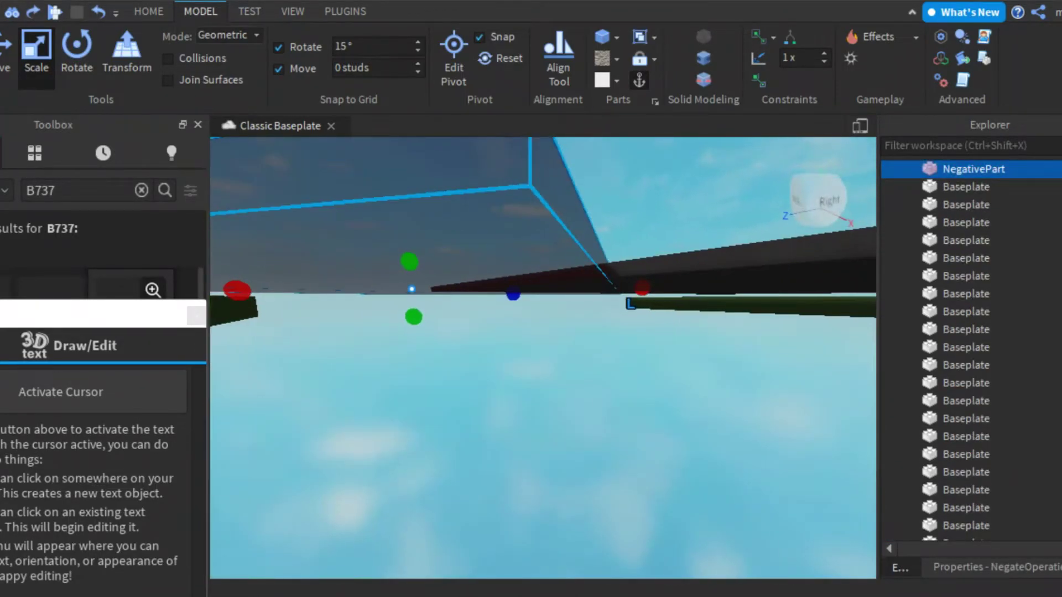
key("f")
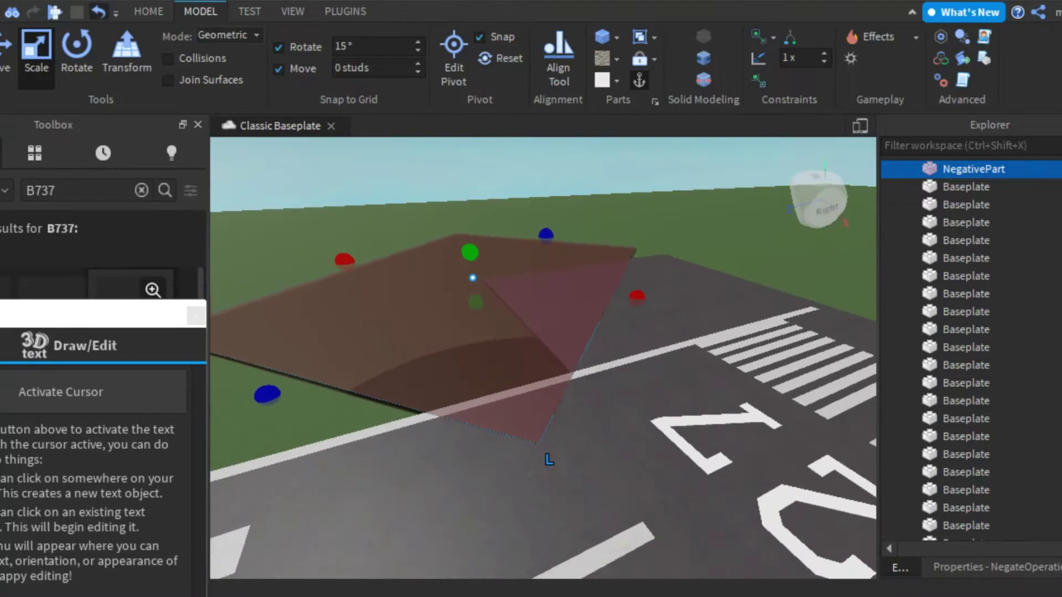
key("ctrl+shift+n")
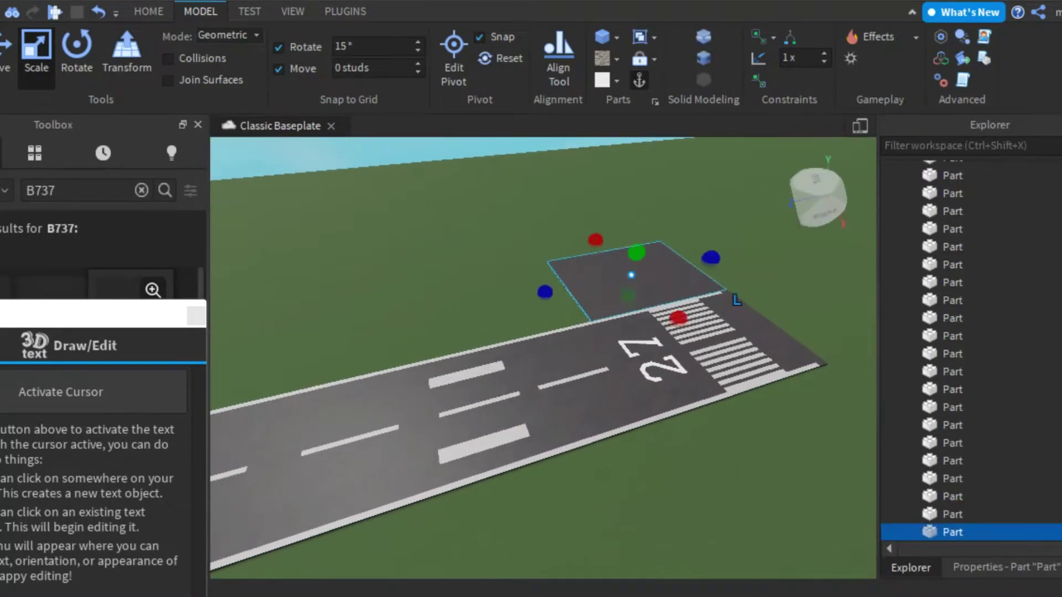
Place a rotated copy of the side pavement overlapping it and the runway edge to form a slanted outer edge
key("f")
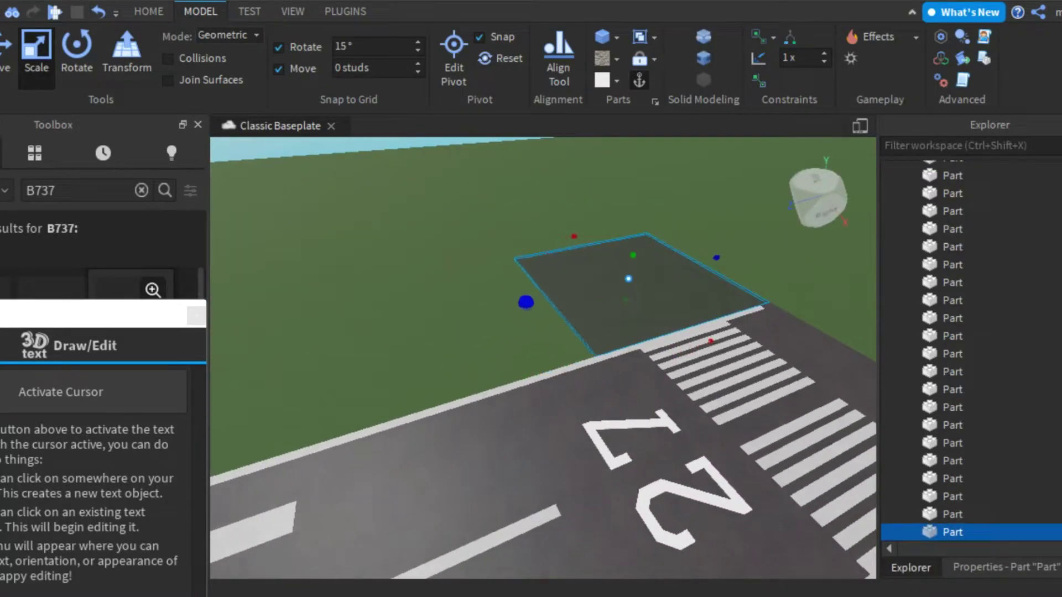
key("ctrl+4")
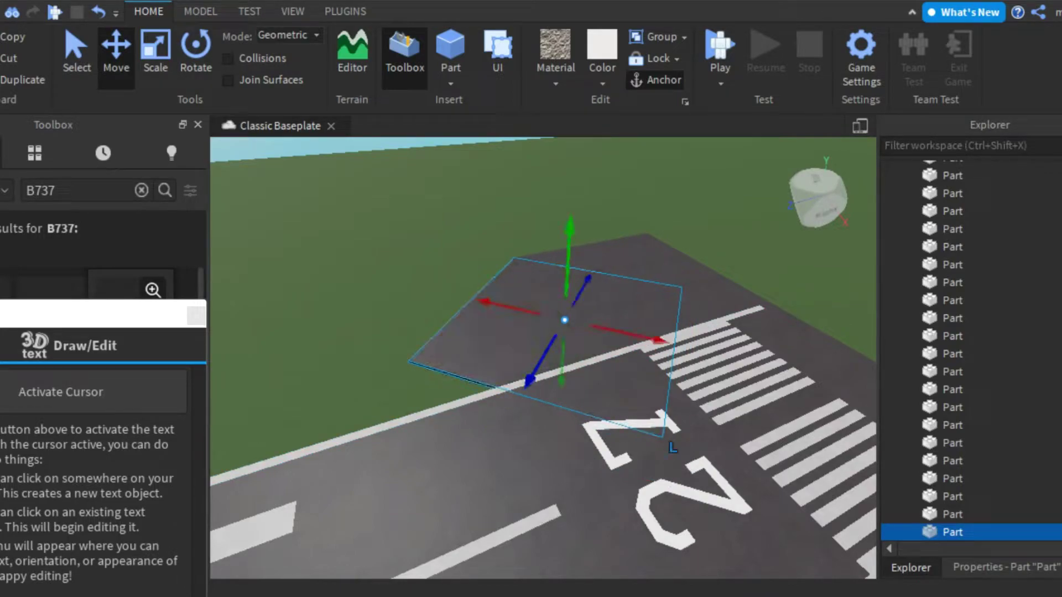
key("ctrl+3")
scroll(543, 358, "down", 5)
right_click_drag(543, 358, 730, 353)
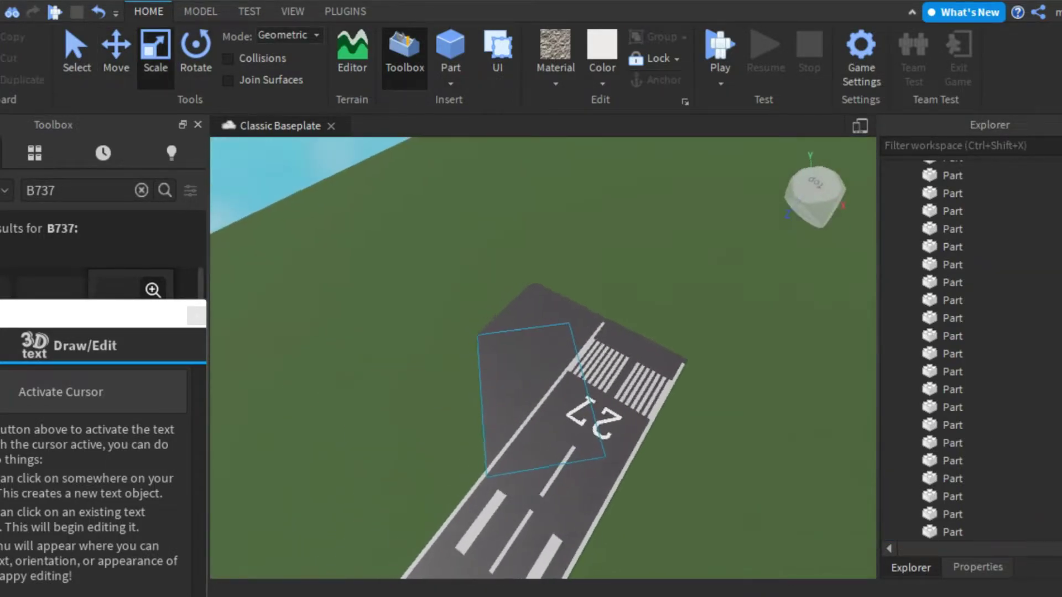
Group the two side pavement parts and move a copy of the model 3072 studs to the runway's 34 end
scroll(563, 359, "down", 5)
left_click(545, 334)
key("ctrl+g")
left_click(345, 12)
left_click(454, 55)
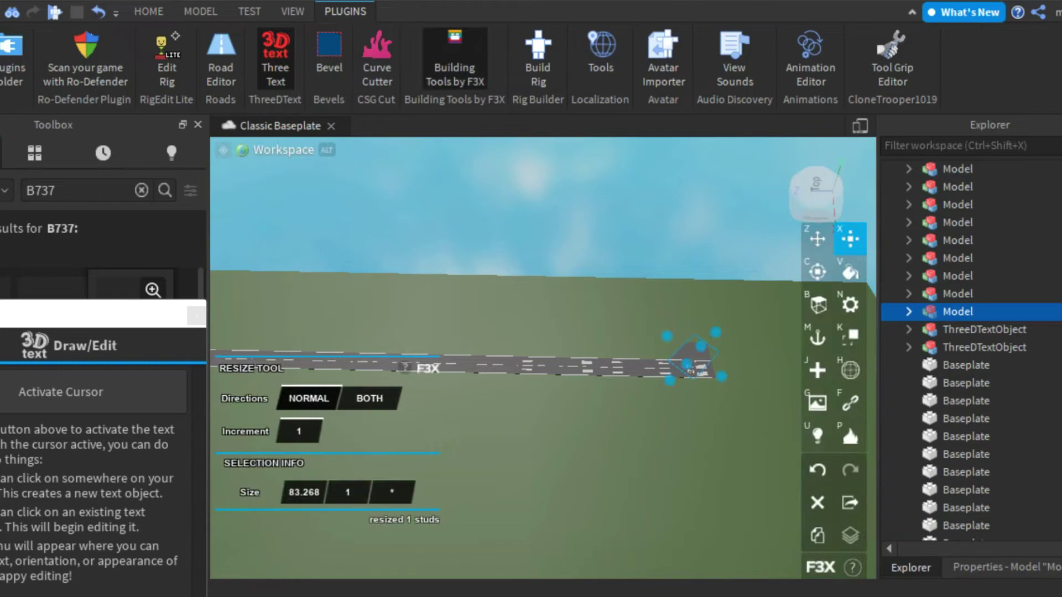
left_click_drag(691, 367, 655, 353)
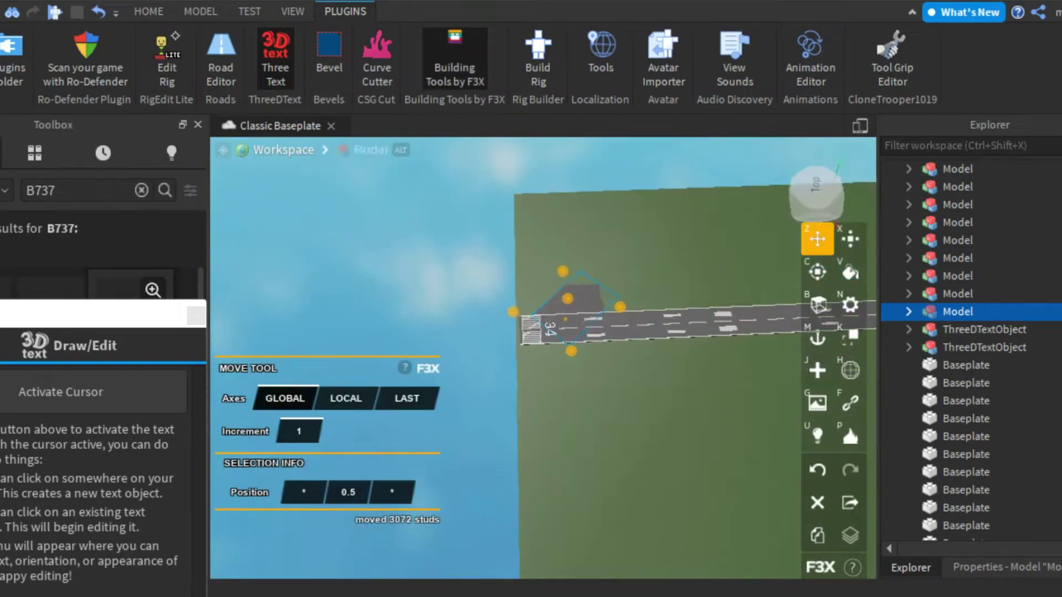
Try rotating the copied pavement model in 15-degree increments and fitting it along the runway edge beside the 34 threshold
key("c")
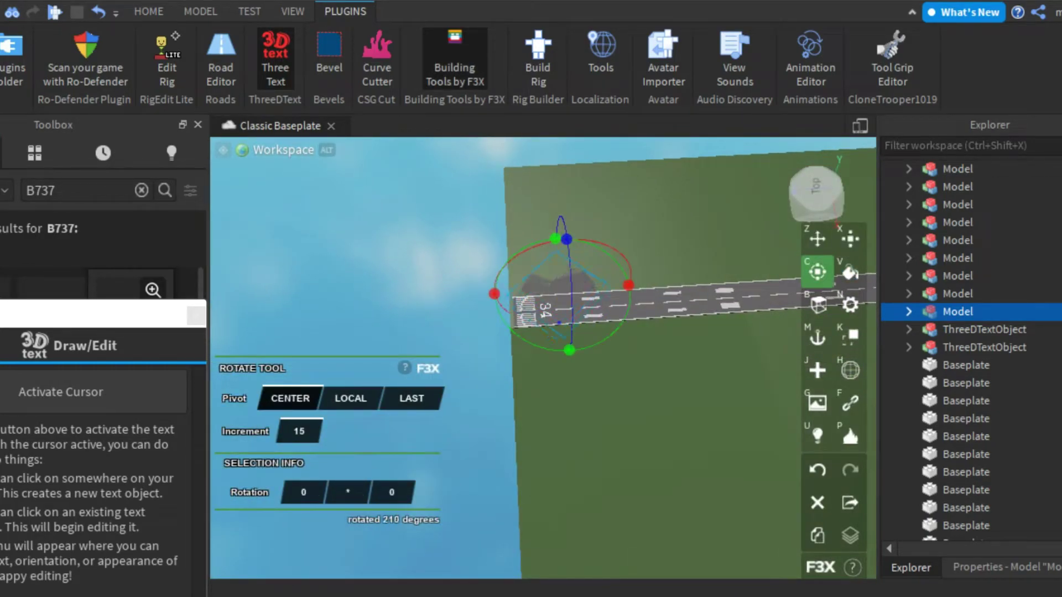
right_click_drag(553, 354, 553, 354)
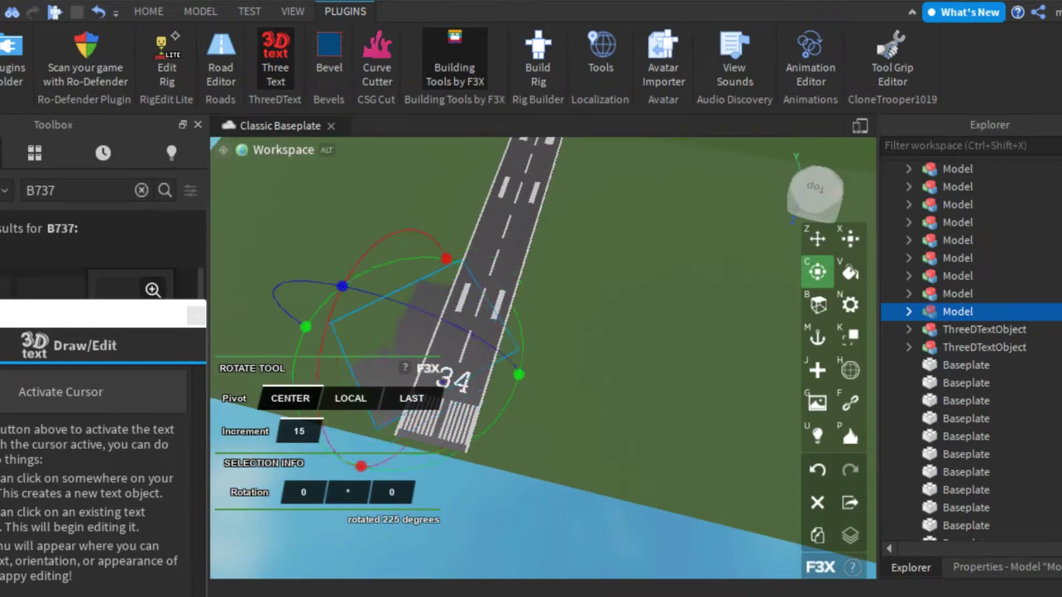
key("z")
right_click_drag(553, 353, 552, 353)
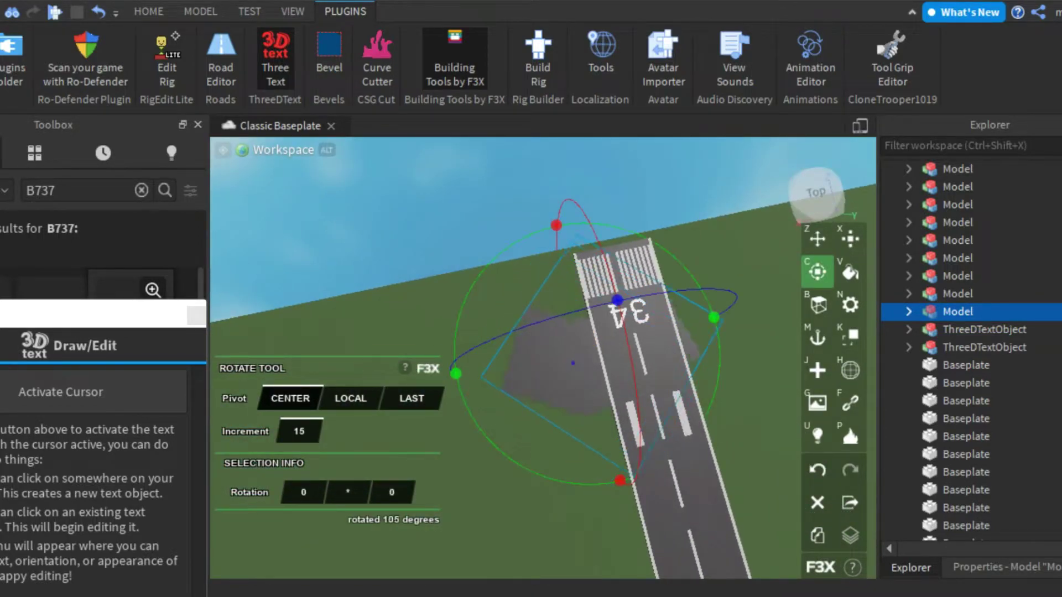
key("z")
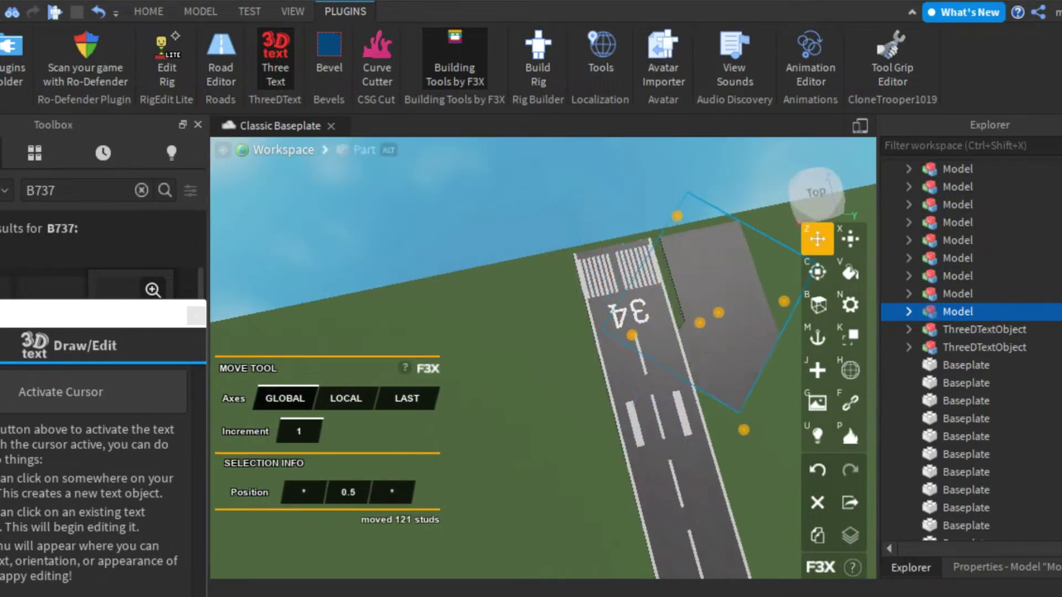
key("w")
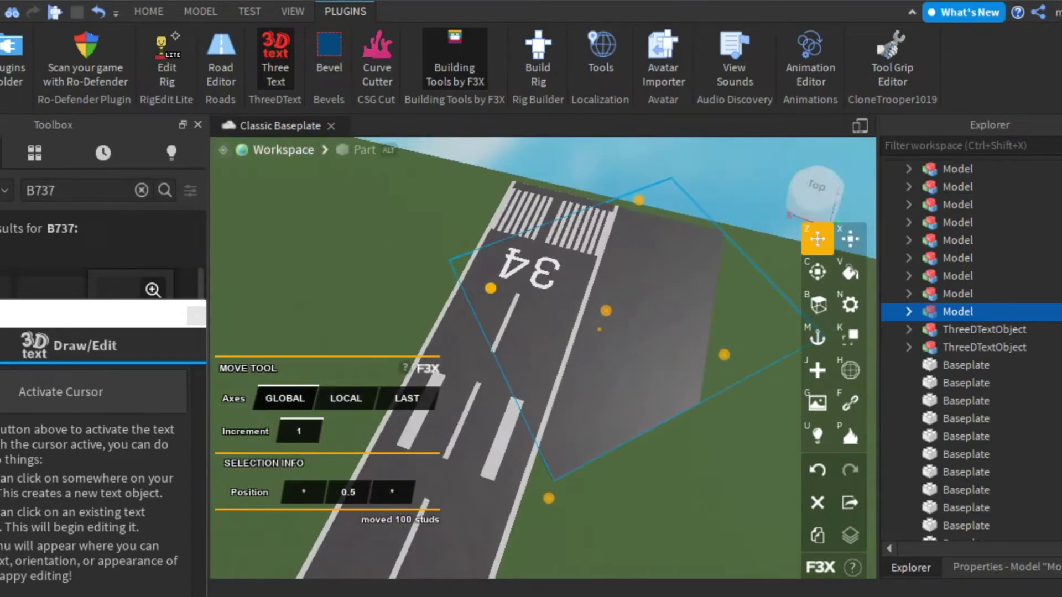
key("d")
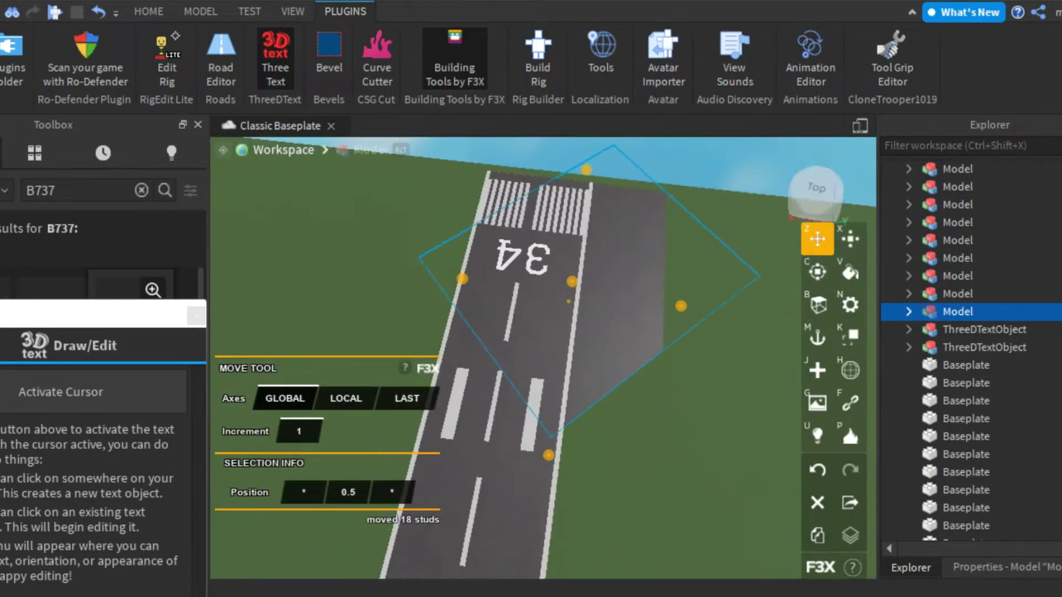
Flip the pavement copy by 180 degrees, turn it and move it to the other side of the 34 threshold
left_click_drag(762, 316, 735, 387)
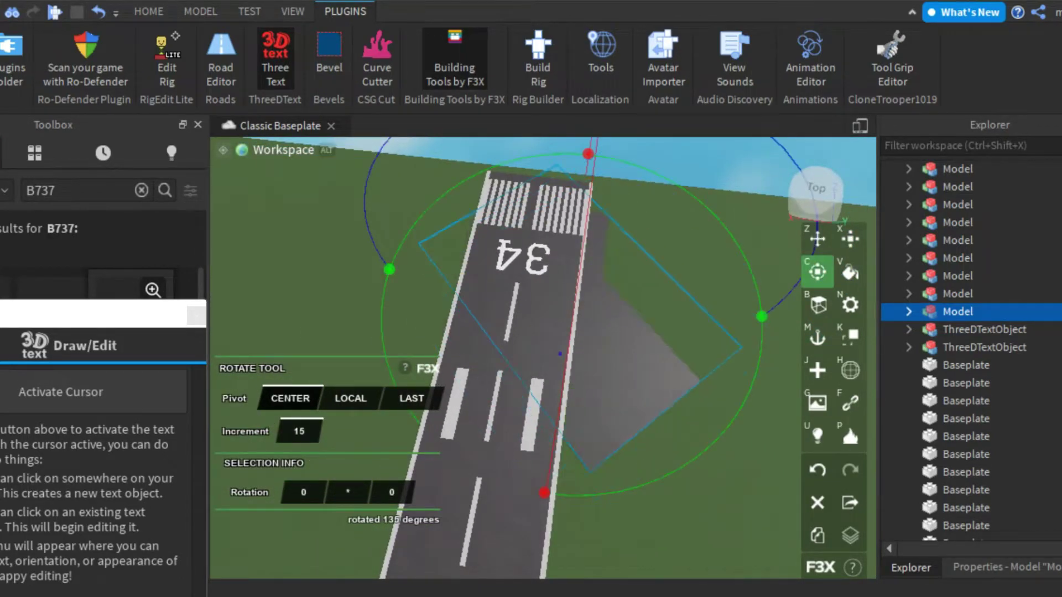
mouse_move(541, 359)
right_mouse_down()
mouse_move(542, 309)
mouse_move(542, 343)
right_mouse_up()
left_click_drag(785, 354, 730, 341)
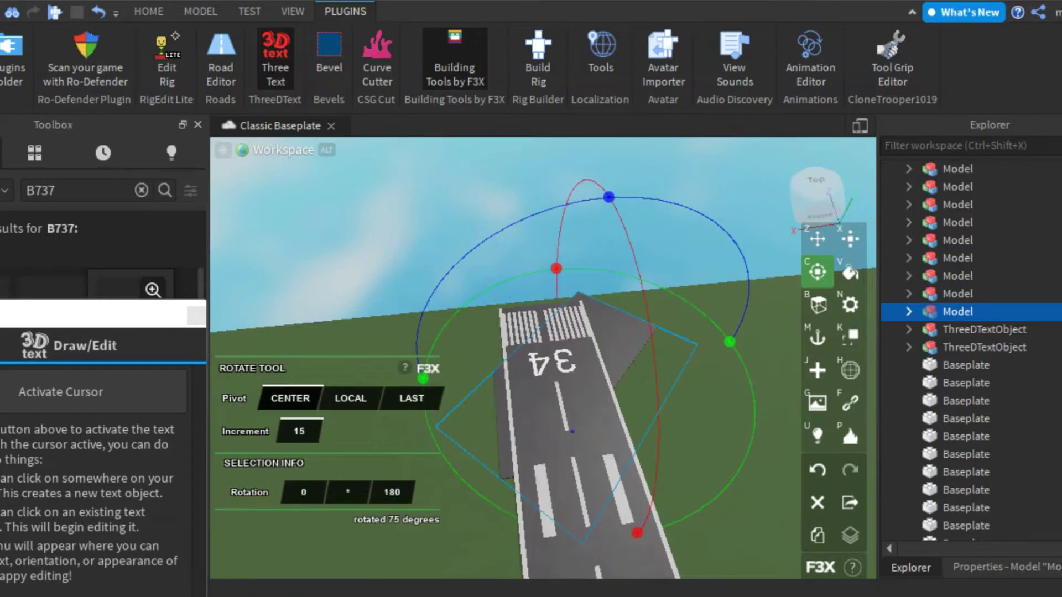
key("z")
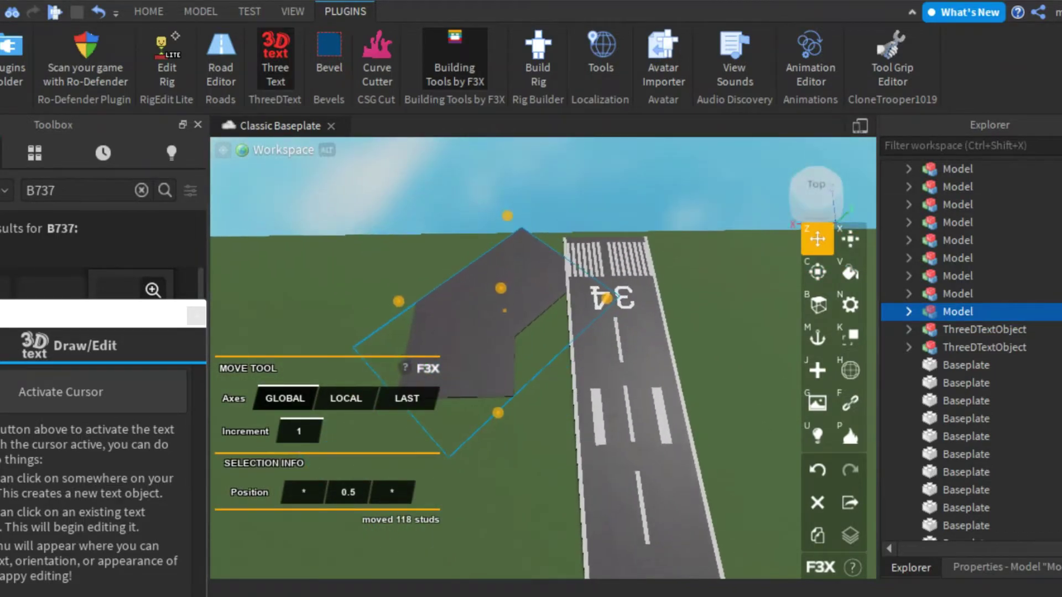
key("c")
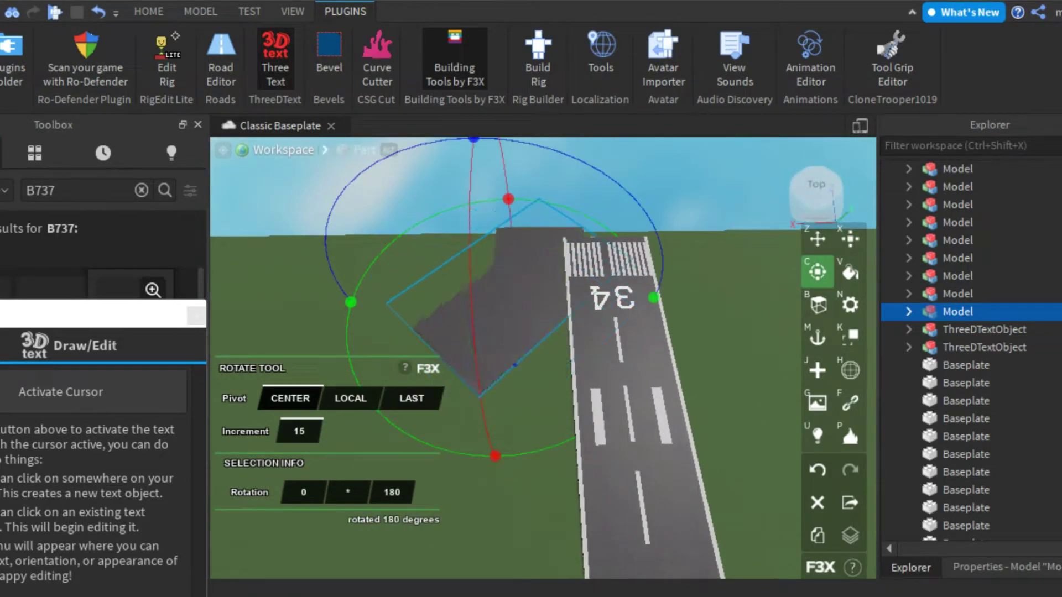
key("z")
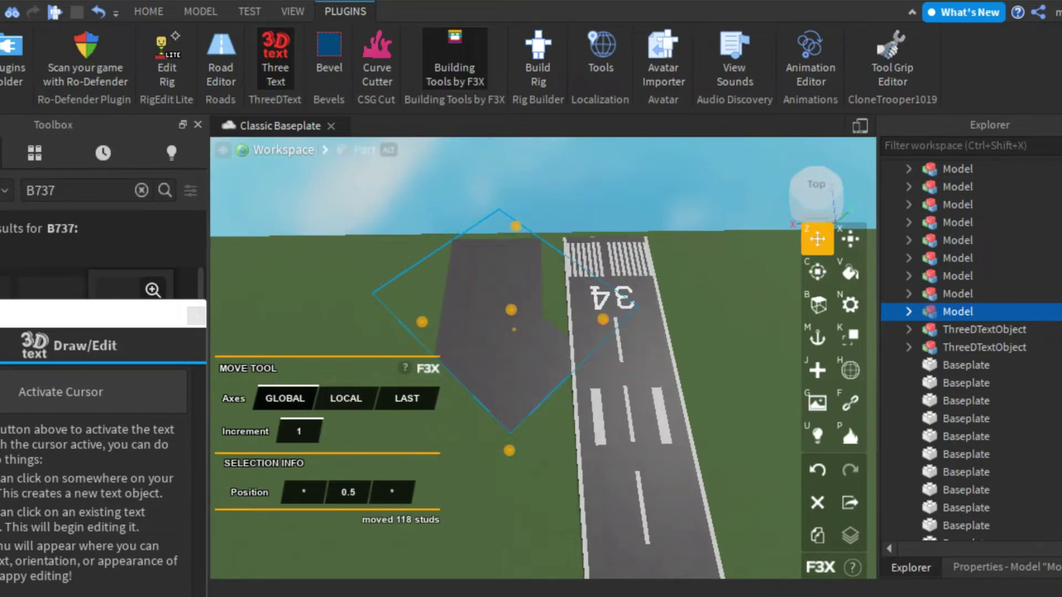
Check the 27 end against the runway reference photo in the browser, and insert a Neon block on the asphalt there
scroll(543, 358, "down", 10)
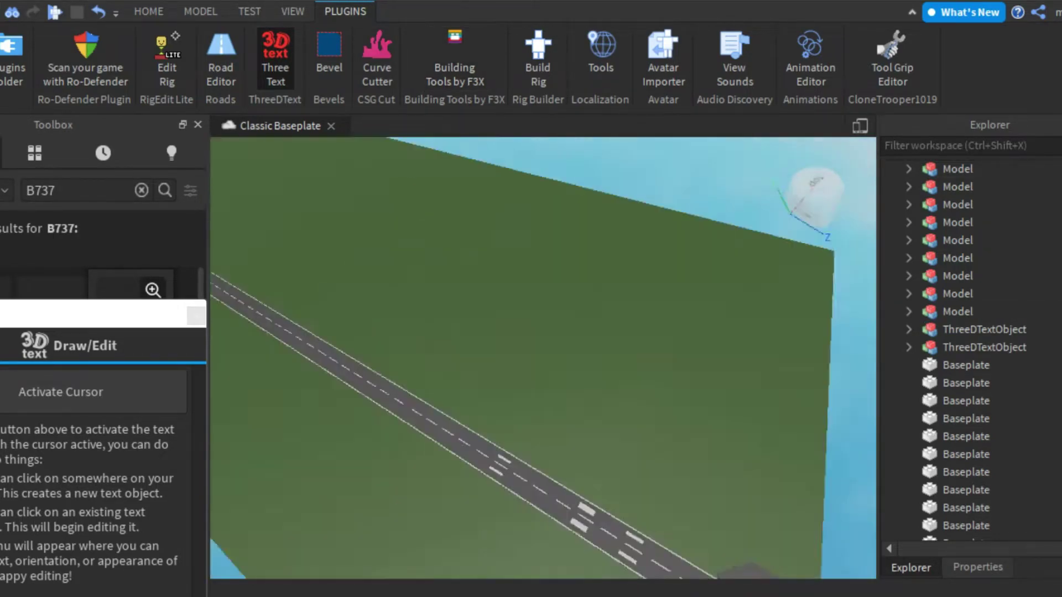
scroll(537, 409, "up", 10)
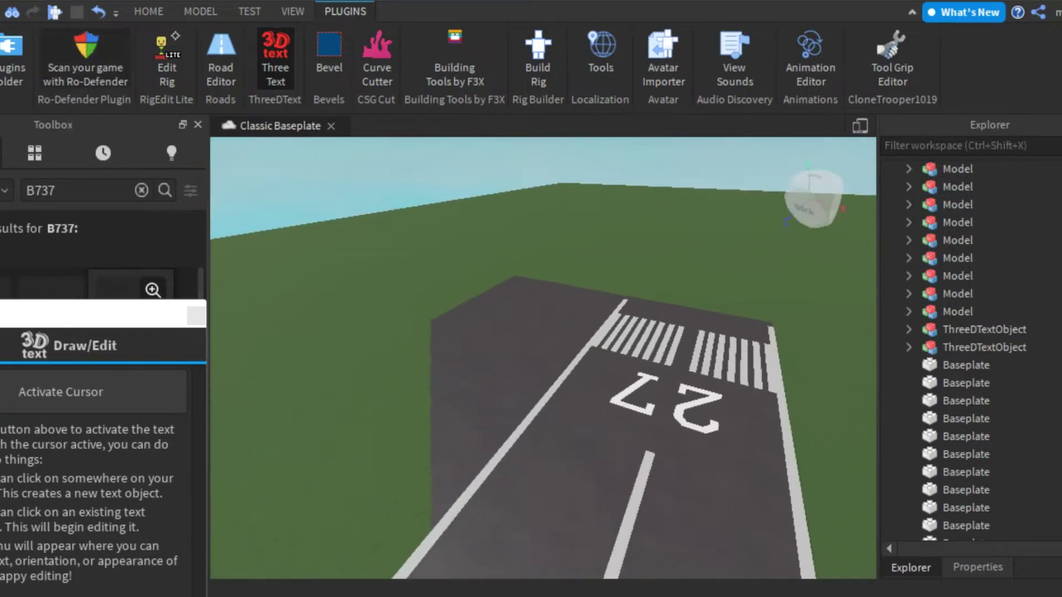
scroll(543, 358, "up", 2)
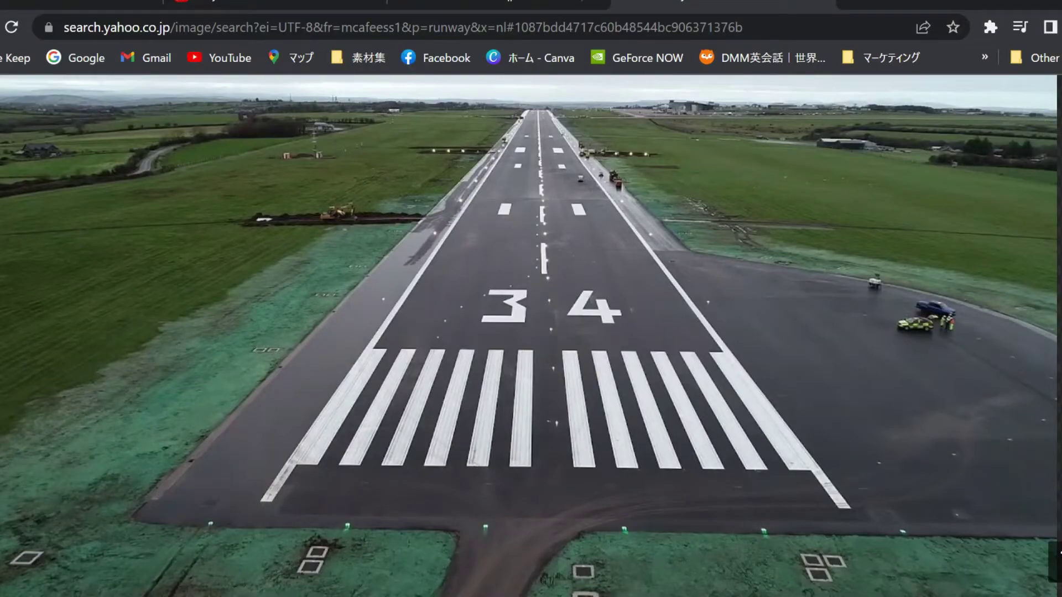
left_click(655, 545)
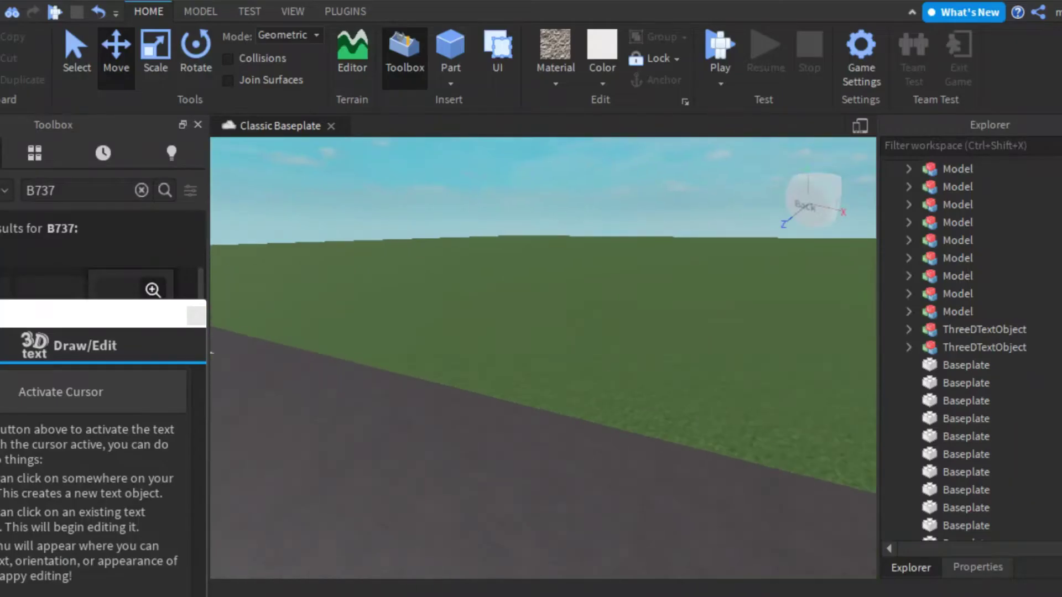
scroll(543, 358, "up", 5)
left_click(555, 83)
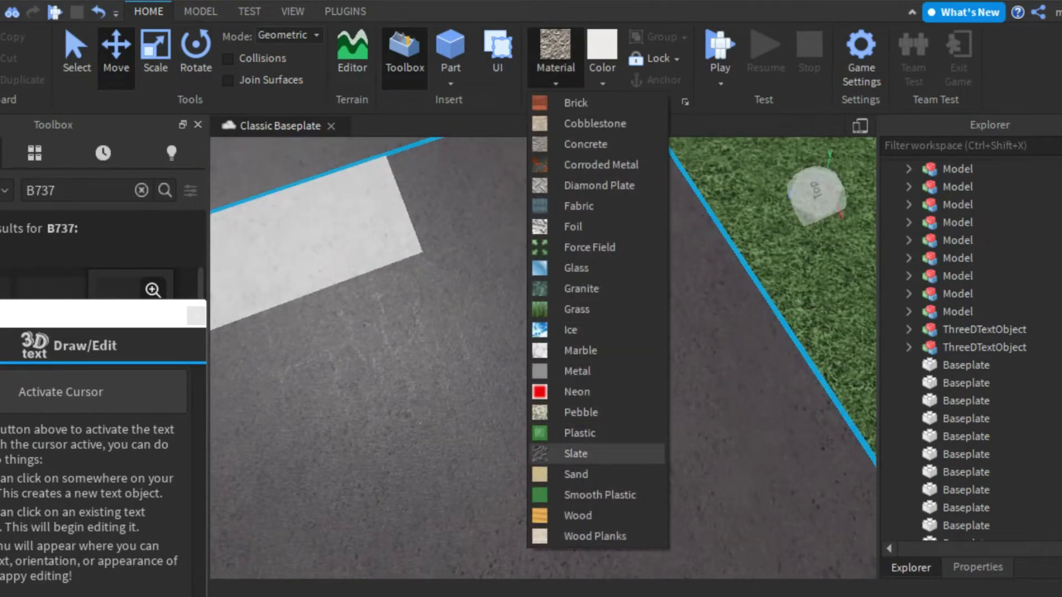
scroll(542, 354, "down", 3)
left_click(555, 82)
left_click(570, 379)
left_click(450, 47)
Try several green shades on the Neon block near the 27 threshold and settle on a medium green
left_click(602, 83)
left_click(654, 243)
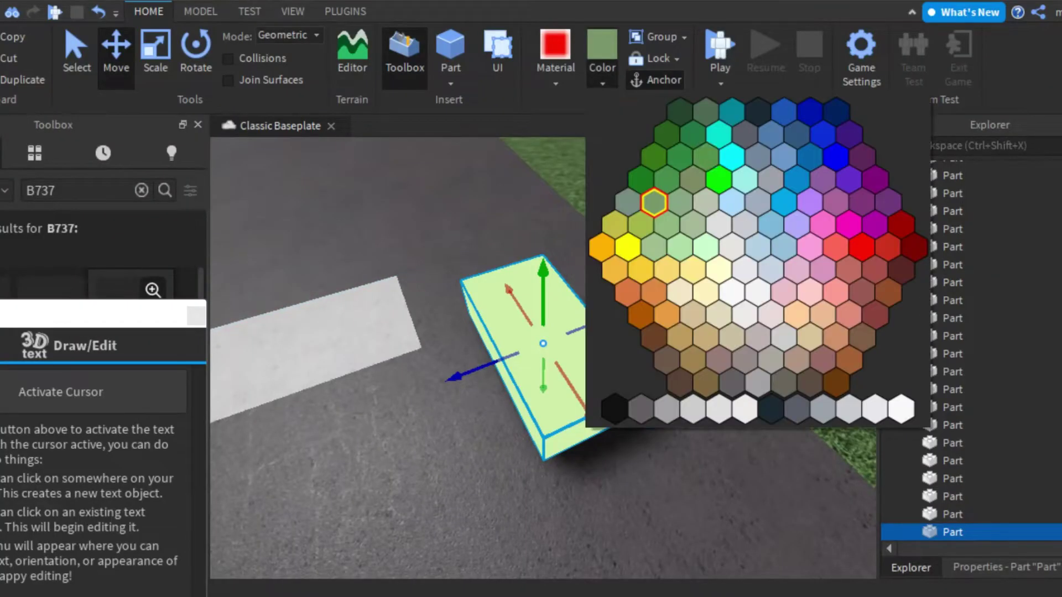
left_click(680, 157)
left_click(603, 83)
left_click(679, 157)
left_click(602, 83)
left_click(667, 134)
left_click(602, 83)
left_click(654, 158)
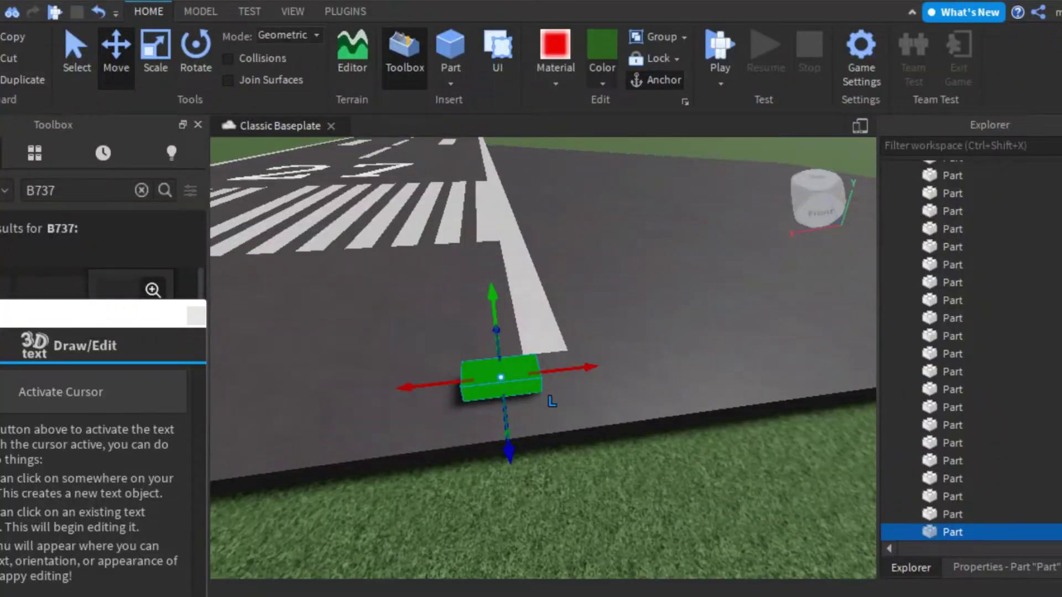
left_click(602, 83)
left_click(667, 134)
left_click(603, 83)
right_click_drag(542, 331, 475, 332)
left_click(602, 83)
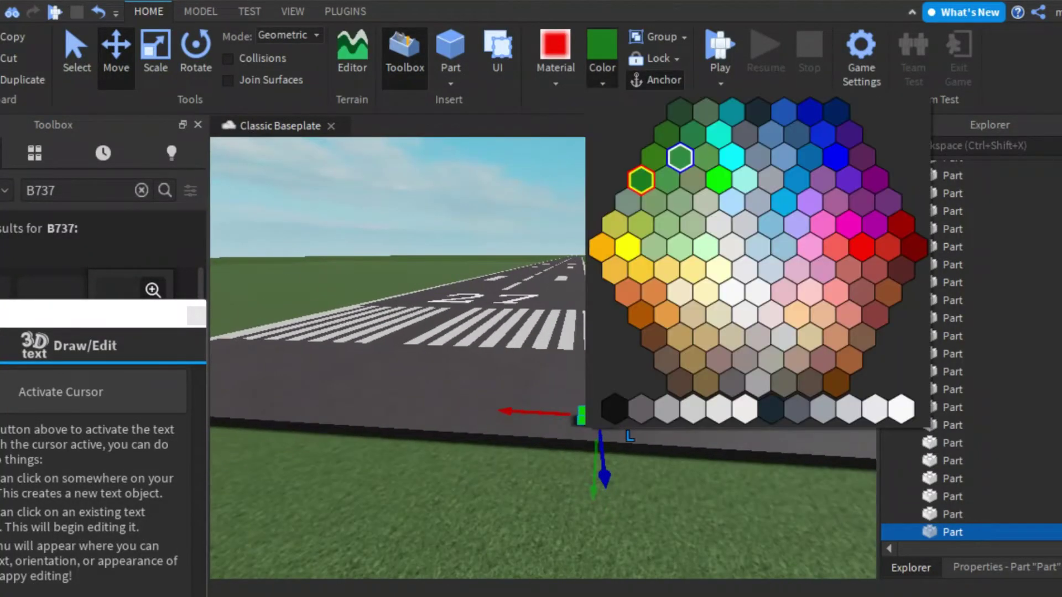
left_click(680, 156)
Replace the green Neon block at the runway end with a sphere part
scroll(597, 415, "up", 5)
key("ctrl+3")
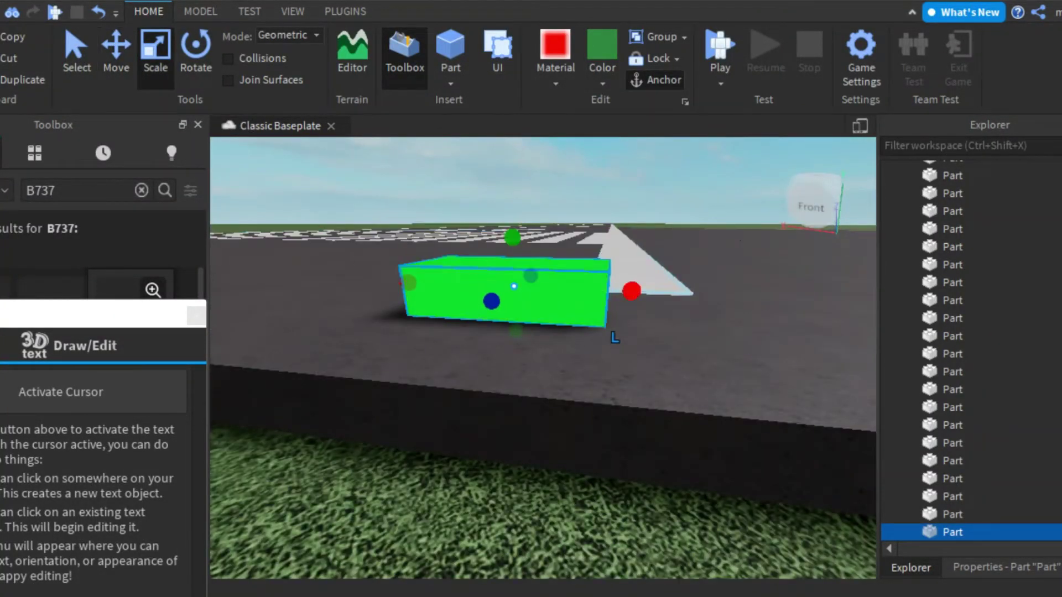
scroll(614, 337, "down", 5)
right_click_drag(614, 337, 515, 335)
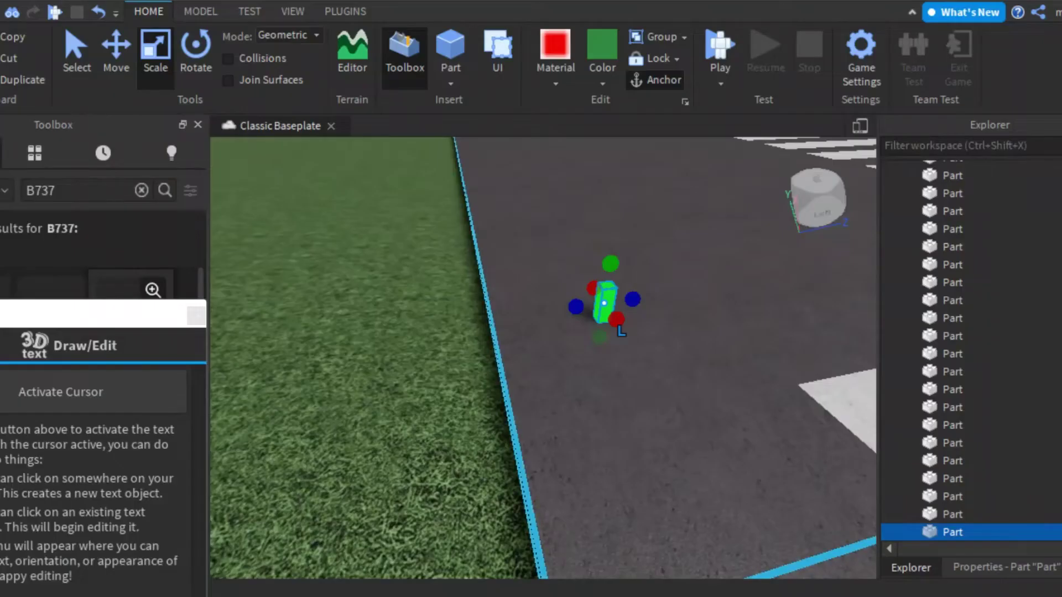
key("Delete")
left_click(483, 124)
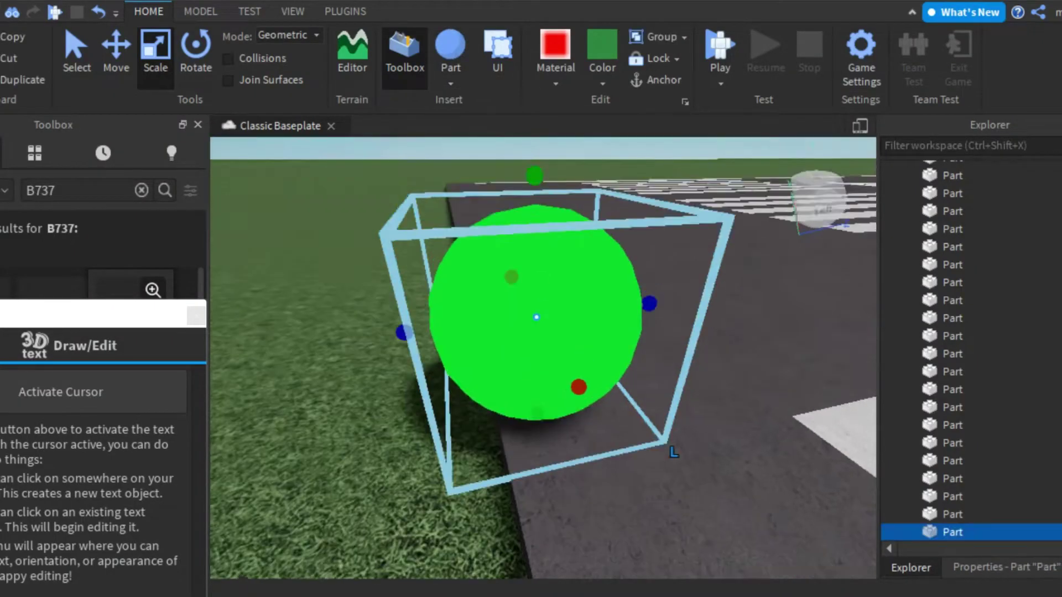
Shrink the green sphere to a small light and position it on the asphalt near the runway's end edge
scroll(542, 354, "down", 5)
right_click_drag(542, 354, 491, 369)
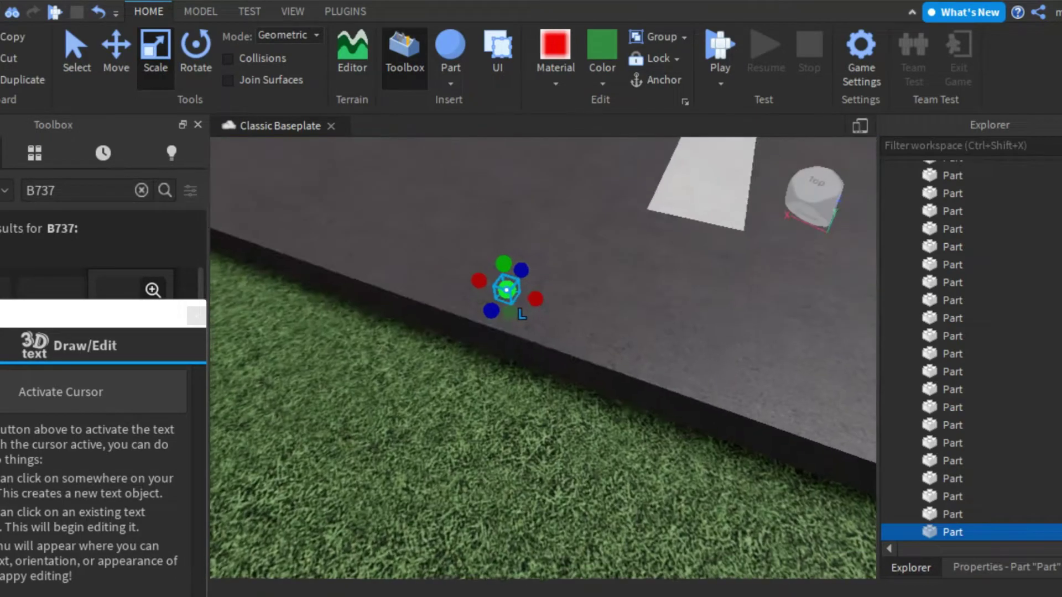
key("ctrl+2")
scroll(517, 310, "up", 5)
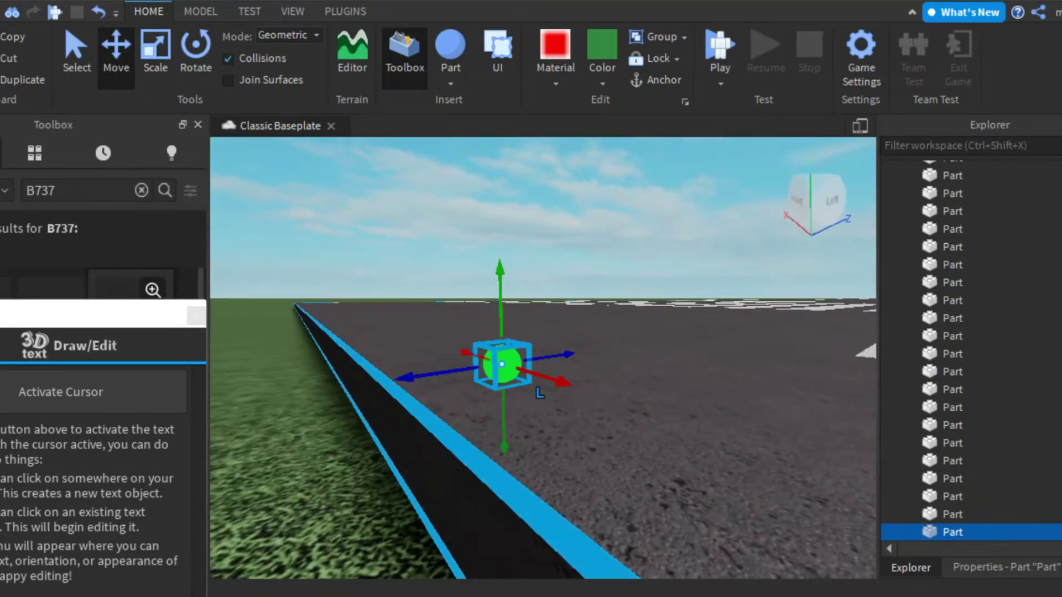
key("alt+c")
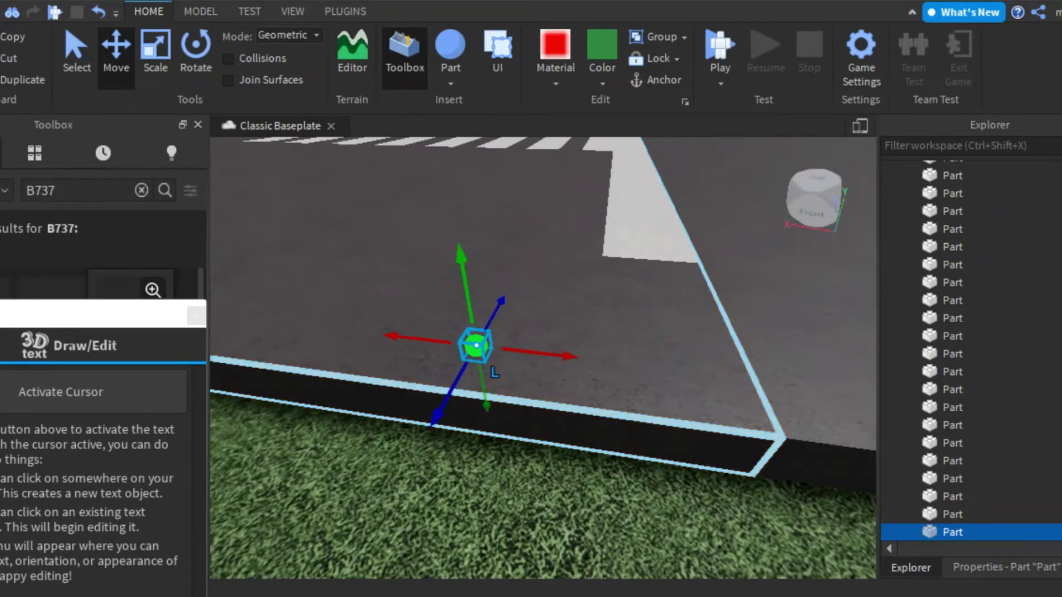
Place a copy of the green light sphere beside the original and group the pair as a model
left_click_drag(522, 350, 449, 342)
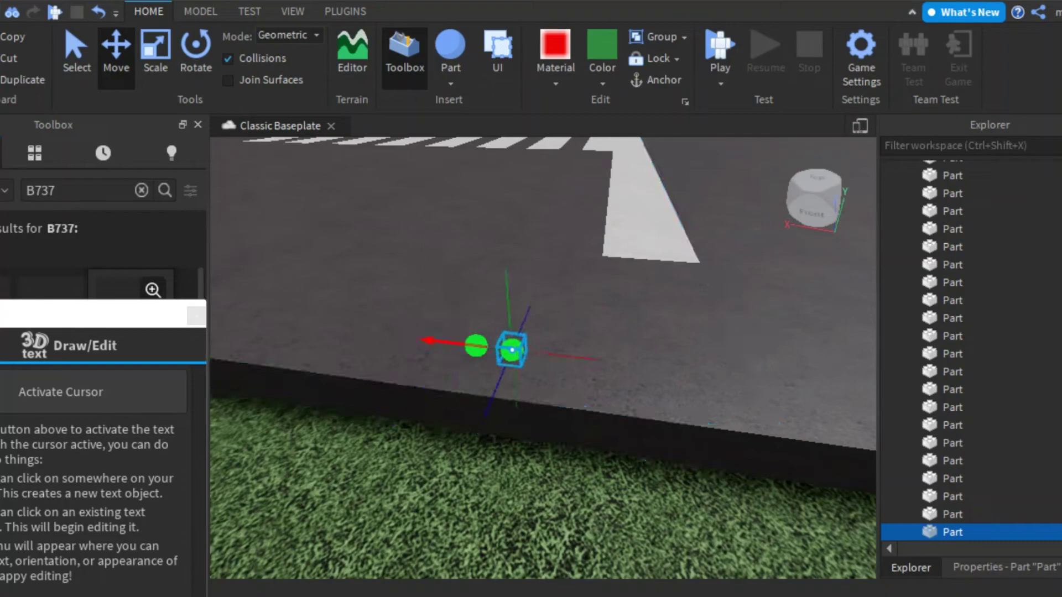
left_click(475, 345, "ctrl")
key("ctrl+g")
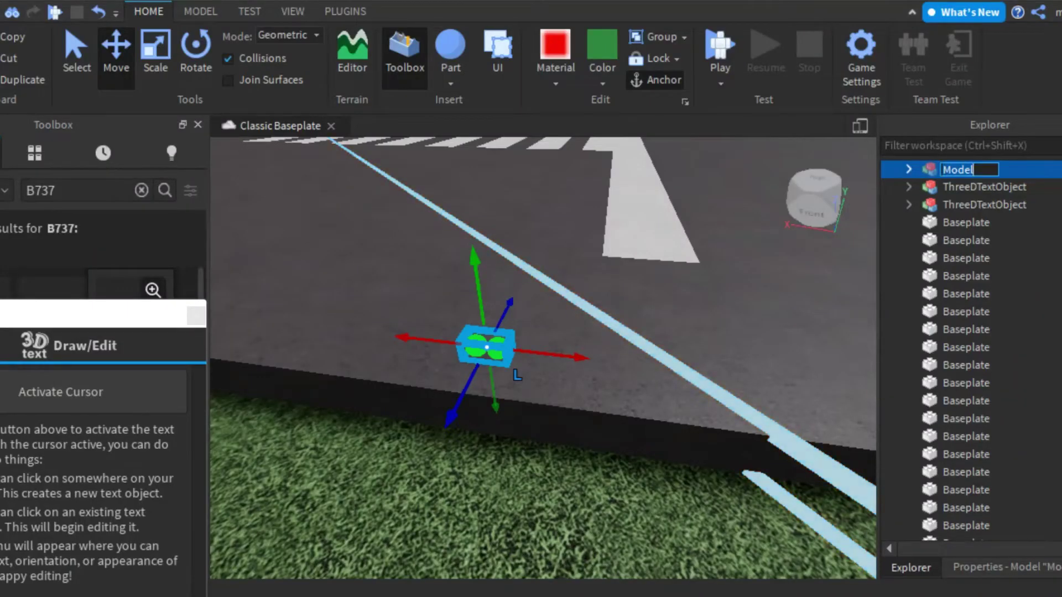
Name the grouped pair of green lights Runway lights
scroll(510, 368, "down", 3)
right_click_drag(510, 368, 590, 315)
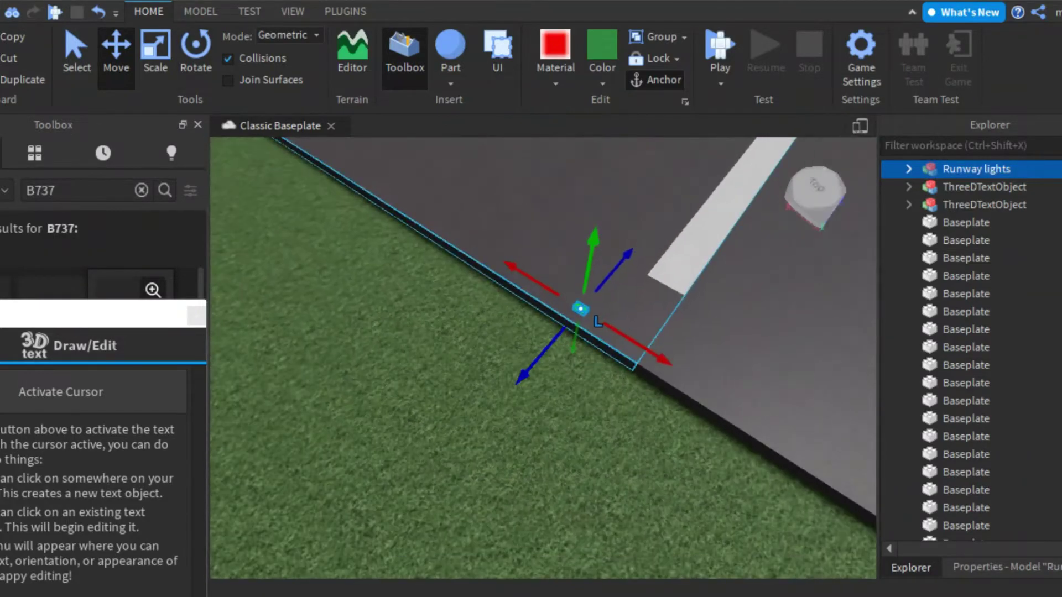
right_click_drag(542, 354, 542, 309)
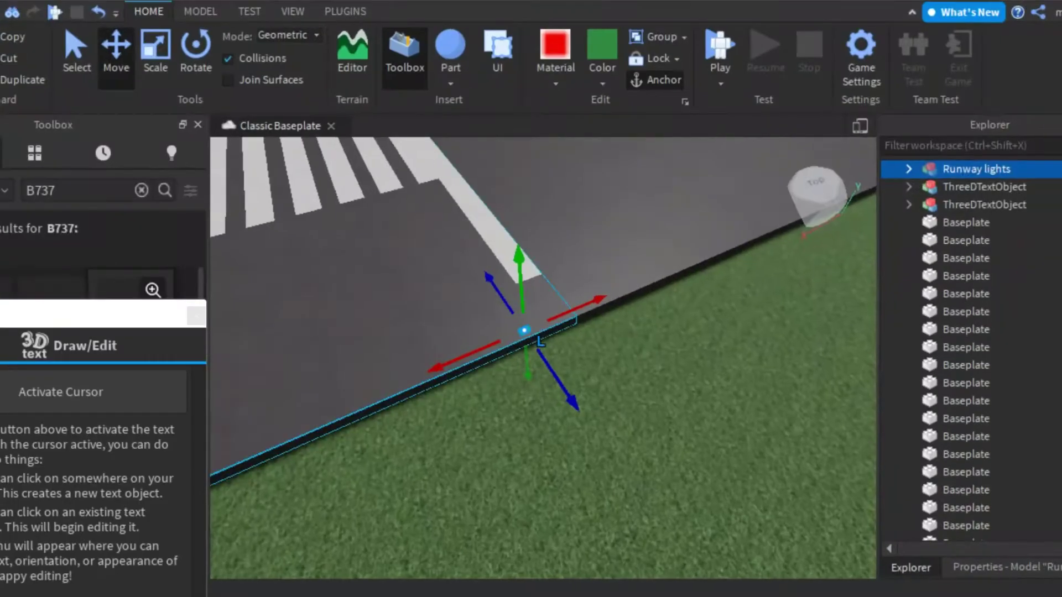
Turn off collisions and place evenly spaced copies of the green Runway lights model across the runway's end edge before the 27 threshold
scroll(591, 371, "up", 2)
key("ctrl+d")
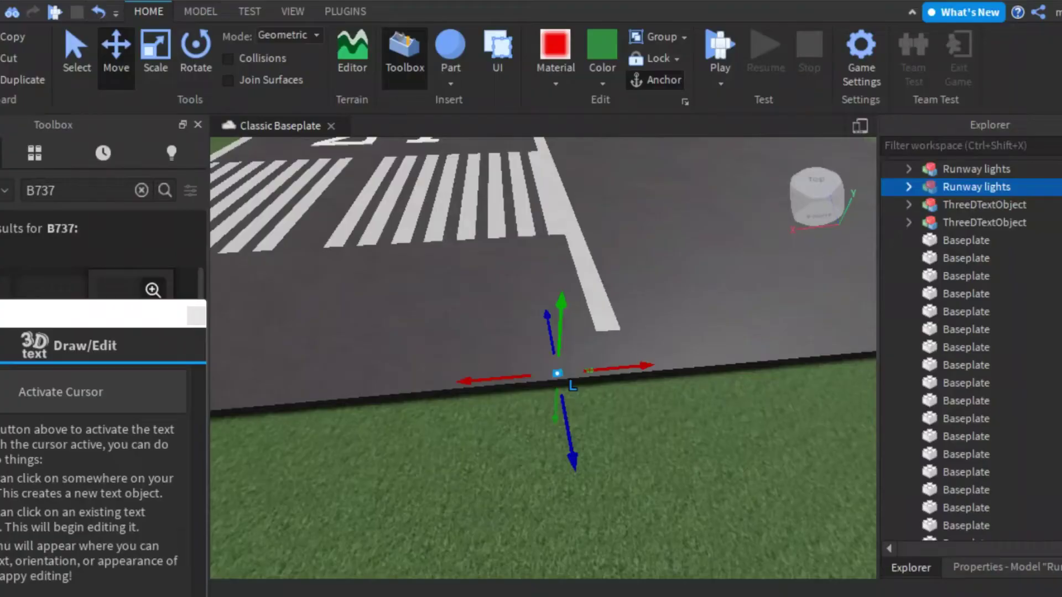
left_click_drag(486, 379, 409, 387)
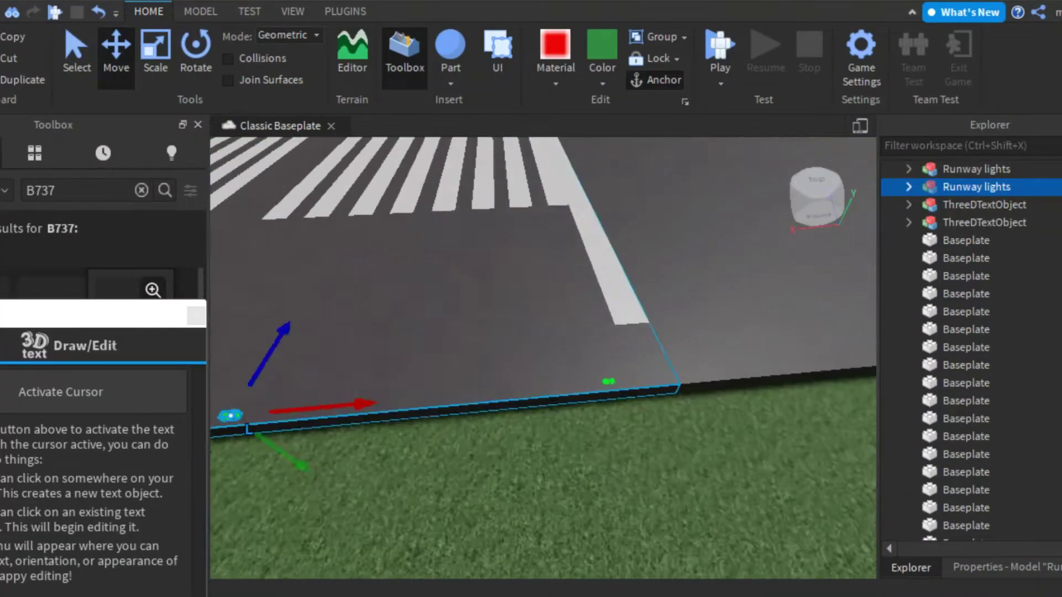
key("ctrl+d")
scroll(542, 357, "down", 5)
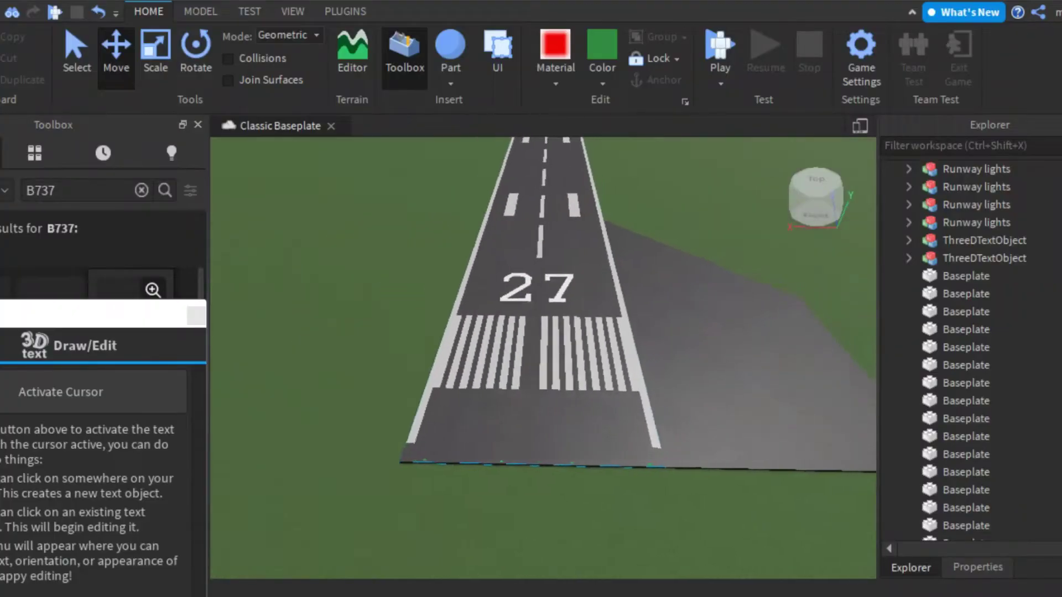
Continue the row of green Runway lights copies along the end edge of the angled side pavement
scroll(593, 387, "up", 5)
scroll(593, 387, "down", 3)
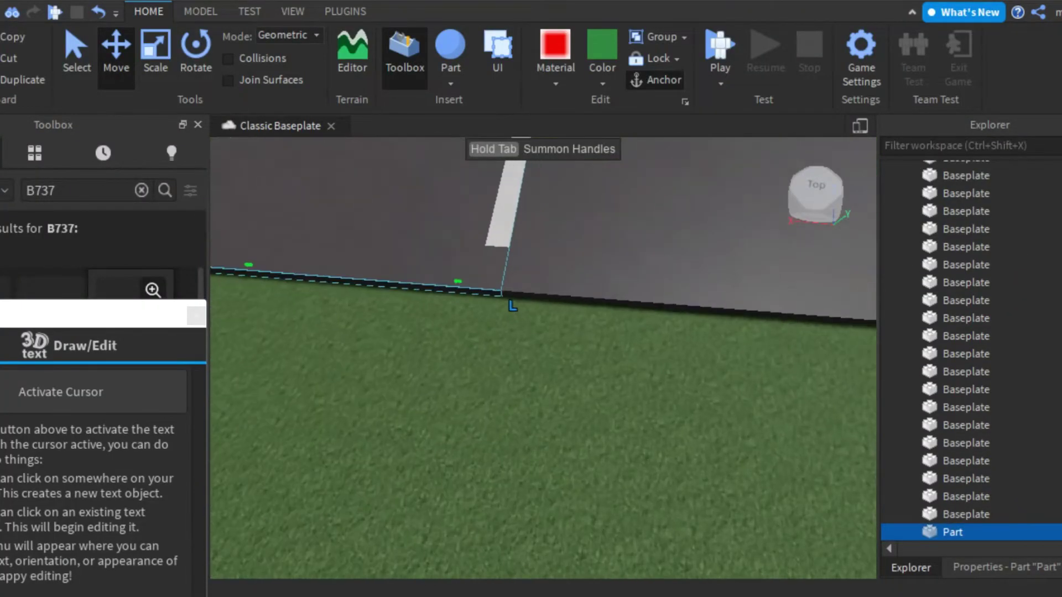
left_click(491, 277)
scroll(623, 324, "up", 2)
scroll(623, 323, "down", 3)
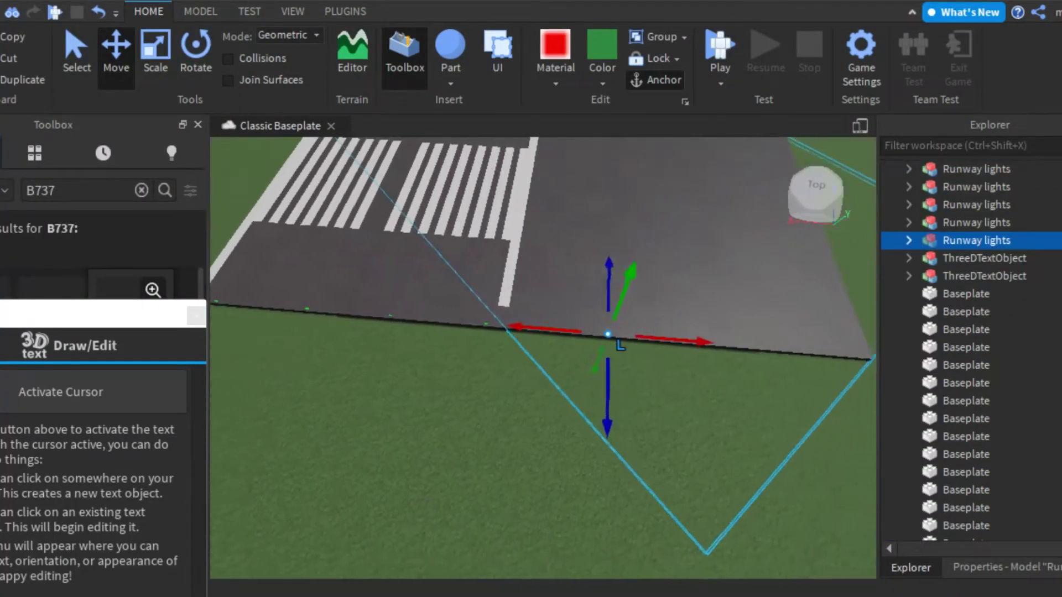
key("ctrl+d")
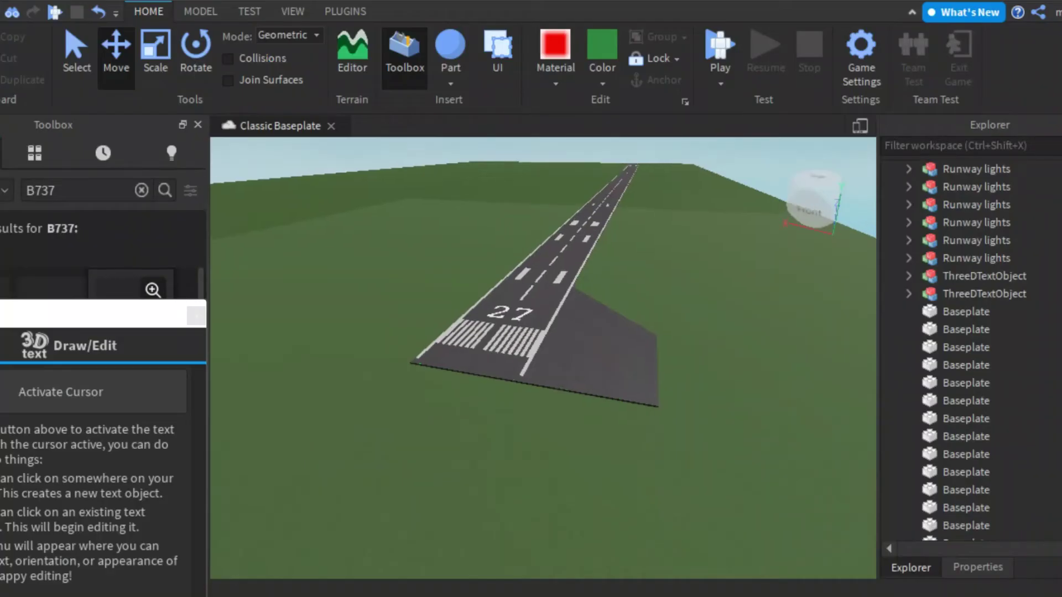
scroll(542, 359, "up", 5)
scroll(542, 359, "down", 3)
key("ctrl+v")
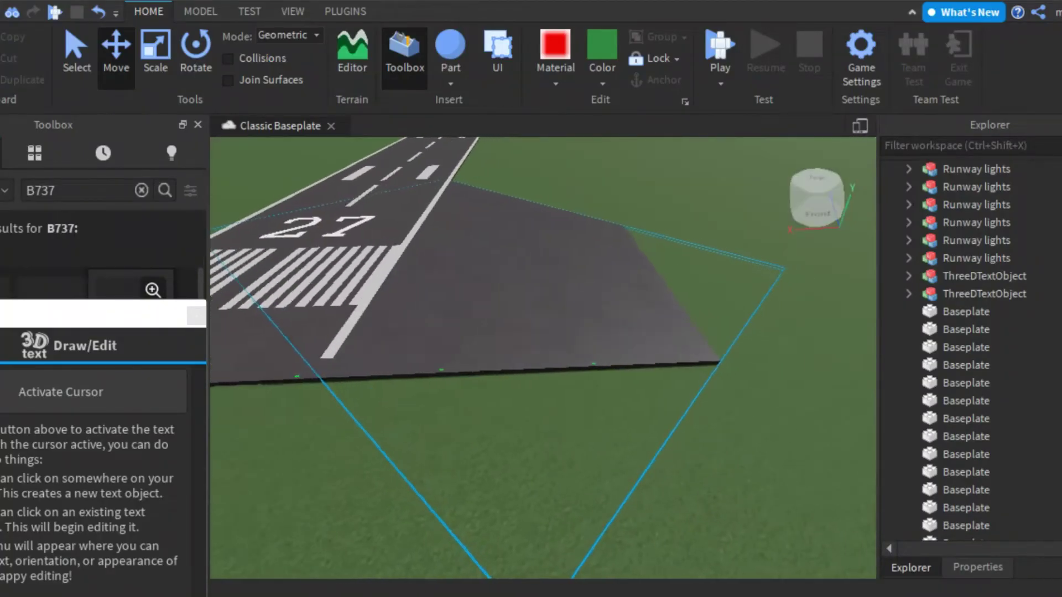
Move the outermost green light along the end edge closer to the runway corner opposite the side pavement
scroll(542, 359, "up", 4)
key("a")
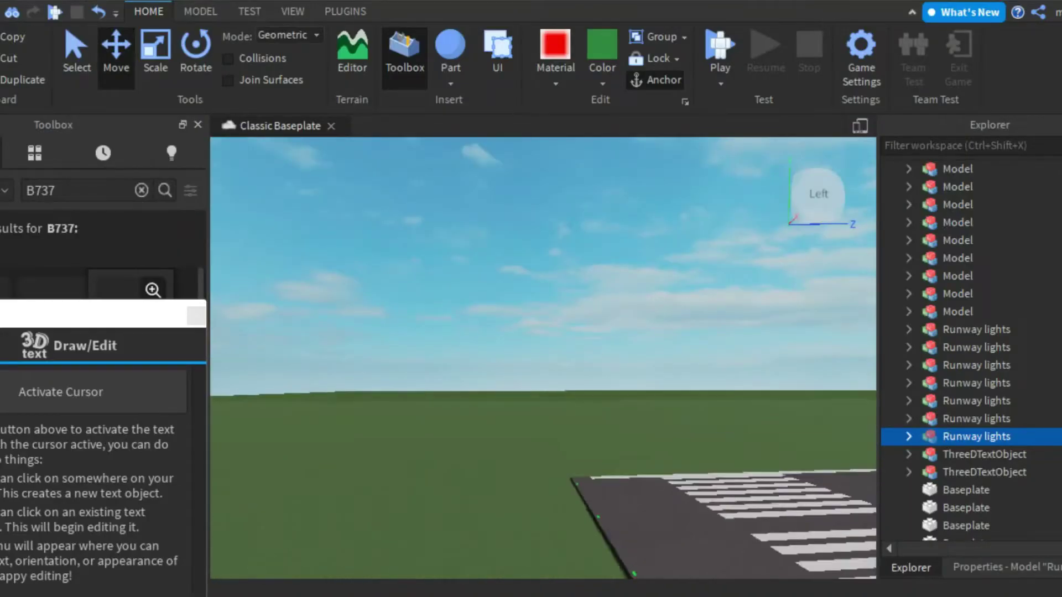
scroll(542, 360, "up", 5)
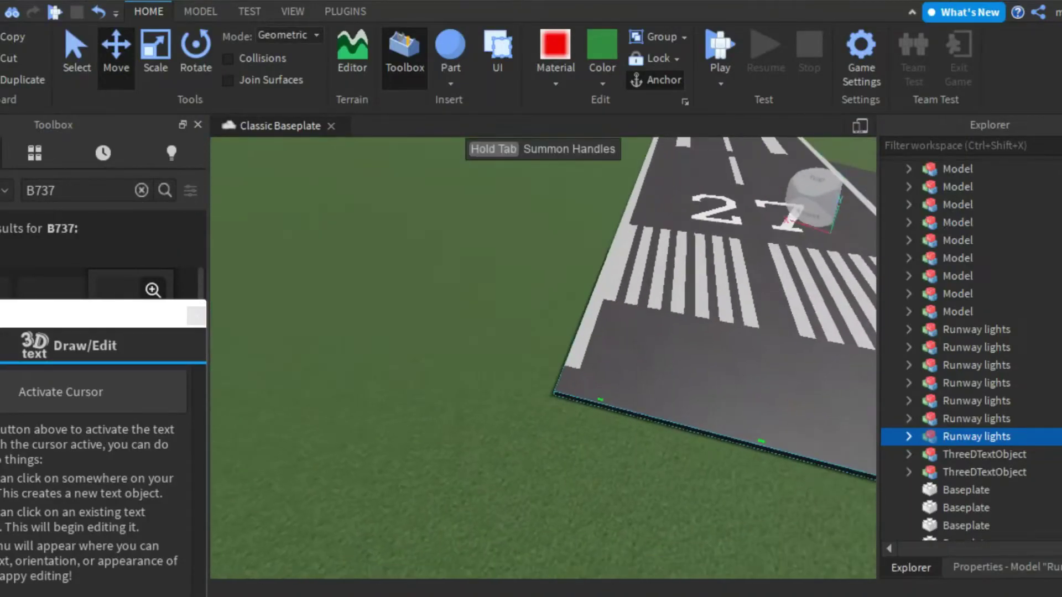
key("ctrl+v")
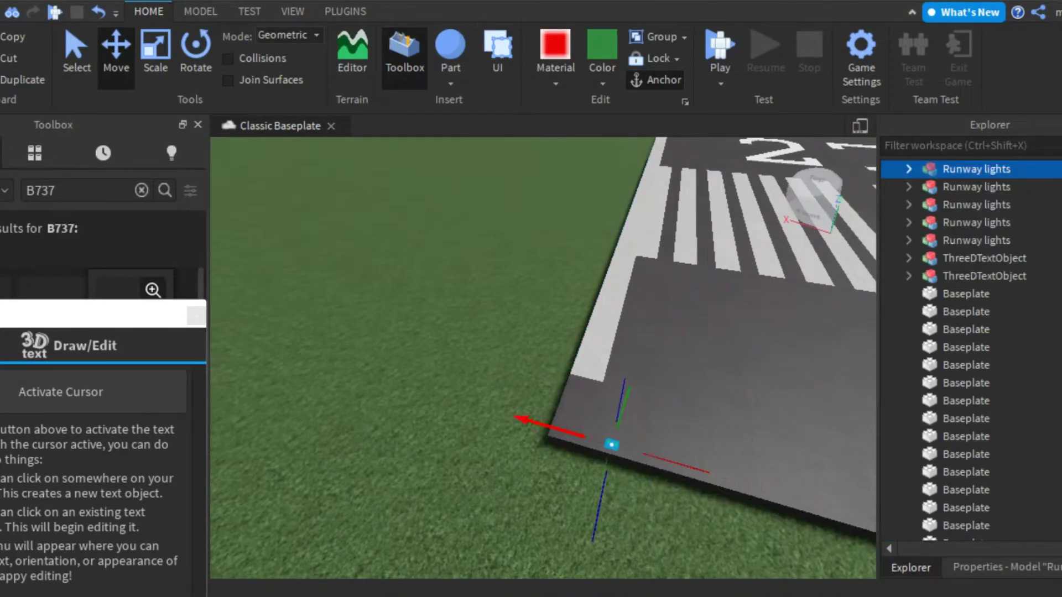
scroll(542, 359, "down", 5)
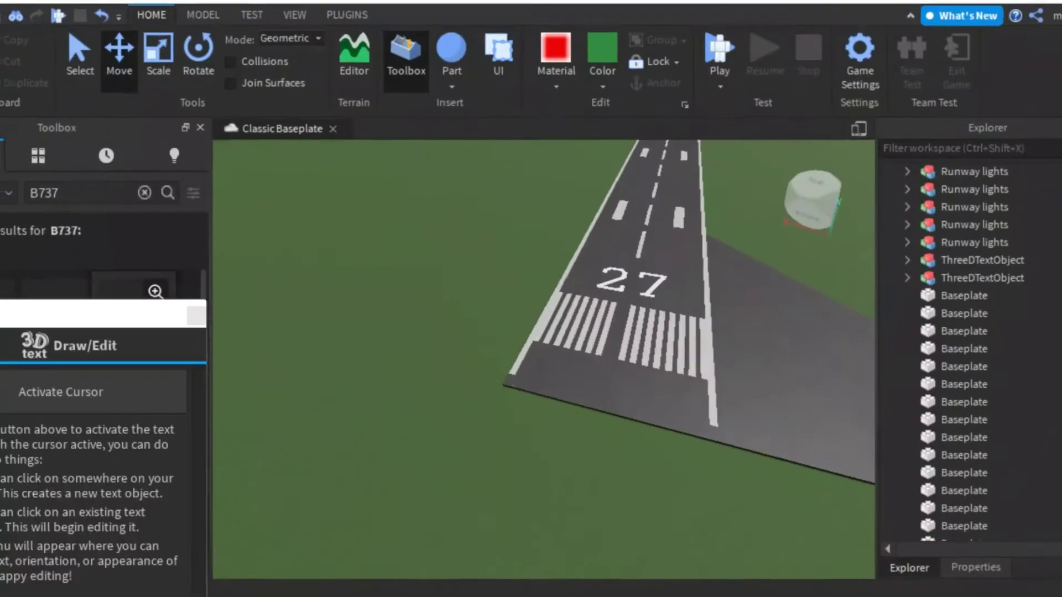
scroll(594, 437, "up", 5)
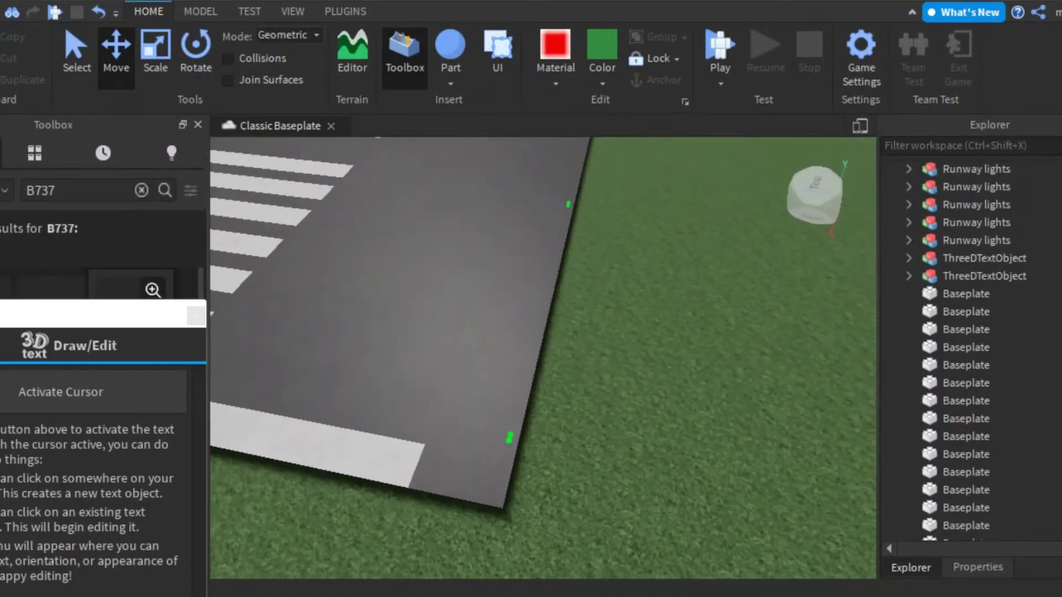
Place another copy of the light model beside the runway's side line near the number 27 and color it white
key("ctrl+v")
key("f")
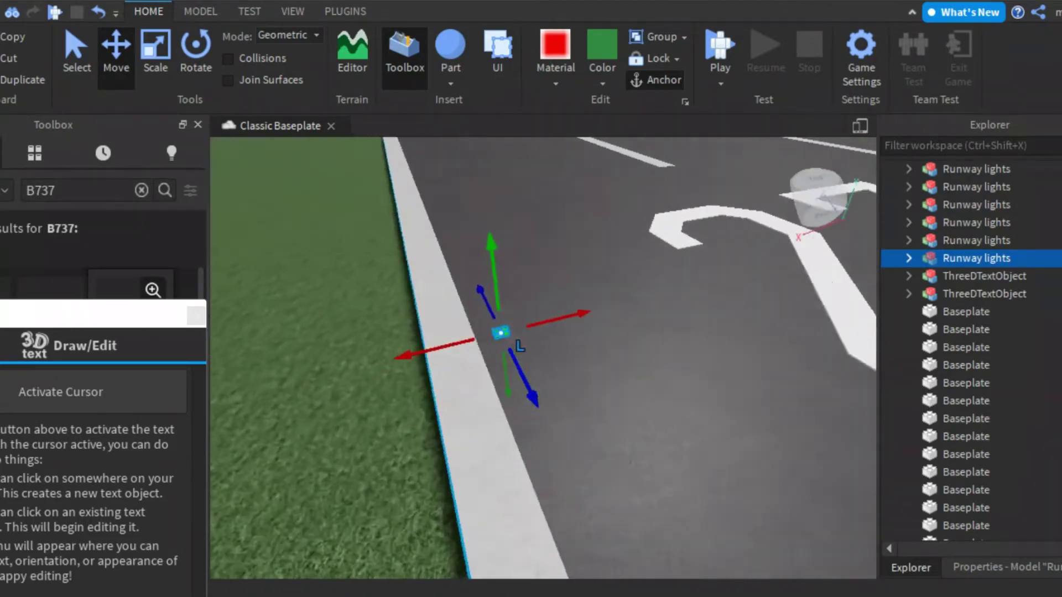
left_click(602, 83)
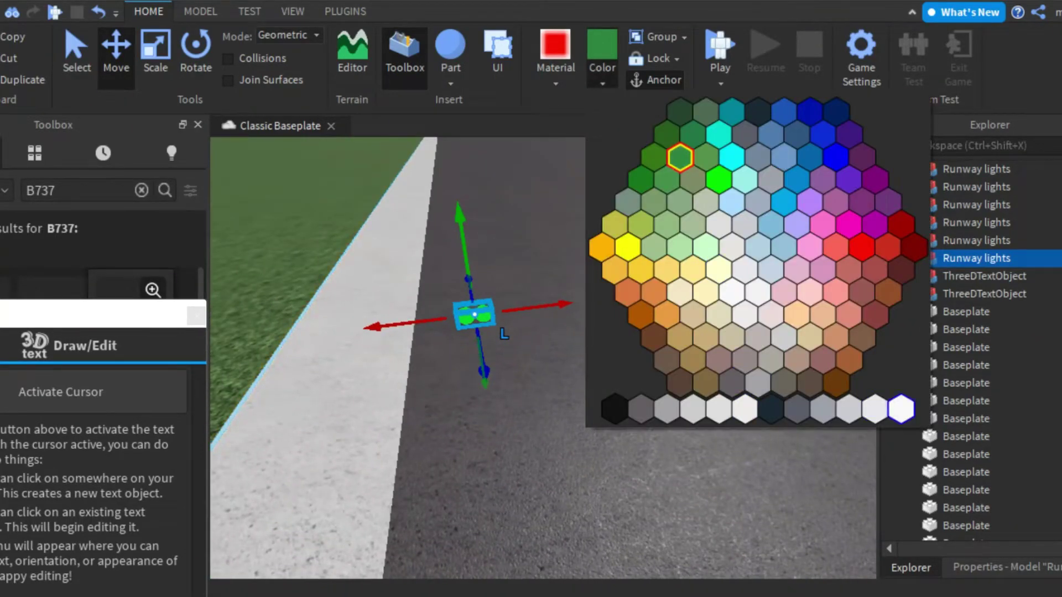
left_click(902, 409)
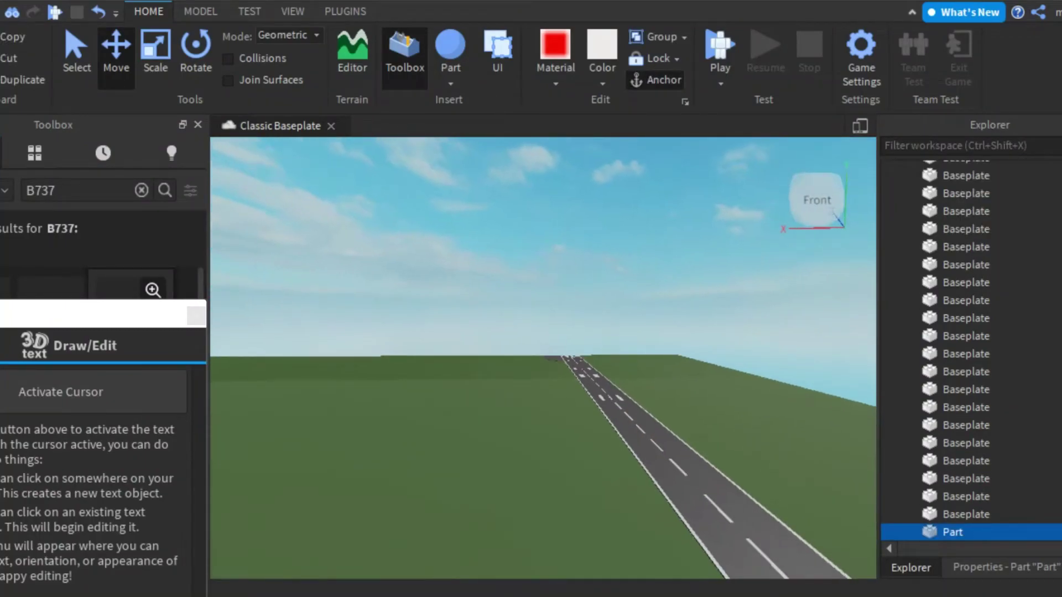
Widen the two asphalt runway parts by 18 studs on the side opposite the angled pavement with the F3X Resize tool
key("ctrl+d")
left_click(345, 11)
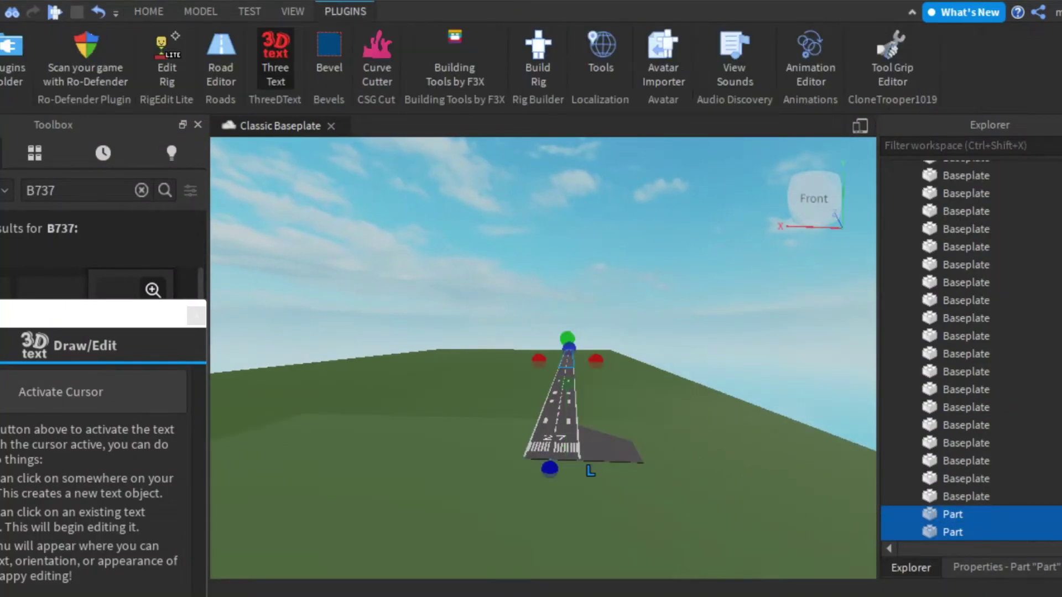
left_click(454, 61)
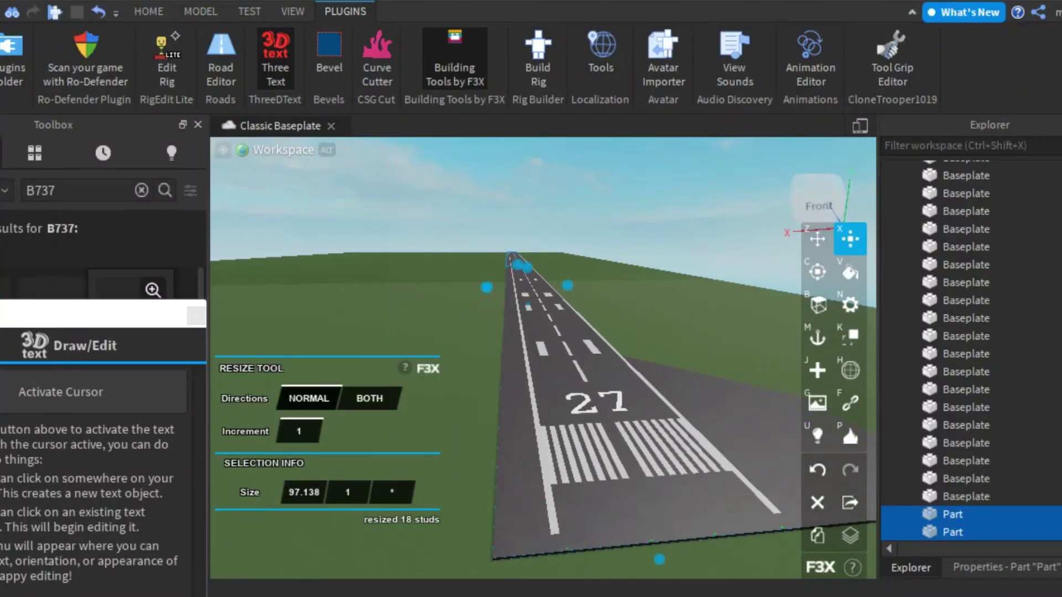
left_click_drag(661, 559, 520, 532)
scroll(516, 416, "up", 10)
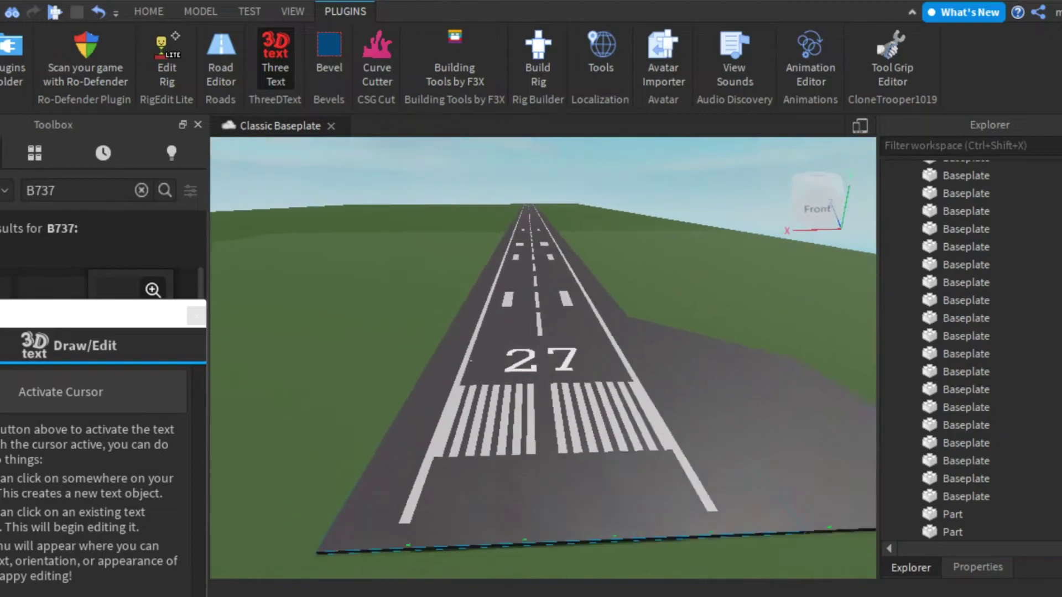
Move the white light model onto the widened asphalt strip outside the side line, near the runway's end corner
left_click(516, 416)
key("ctrl+2")
key("f")
scroll(609, 277, "up", 10)
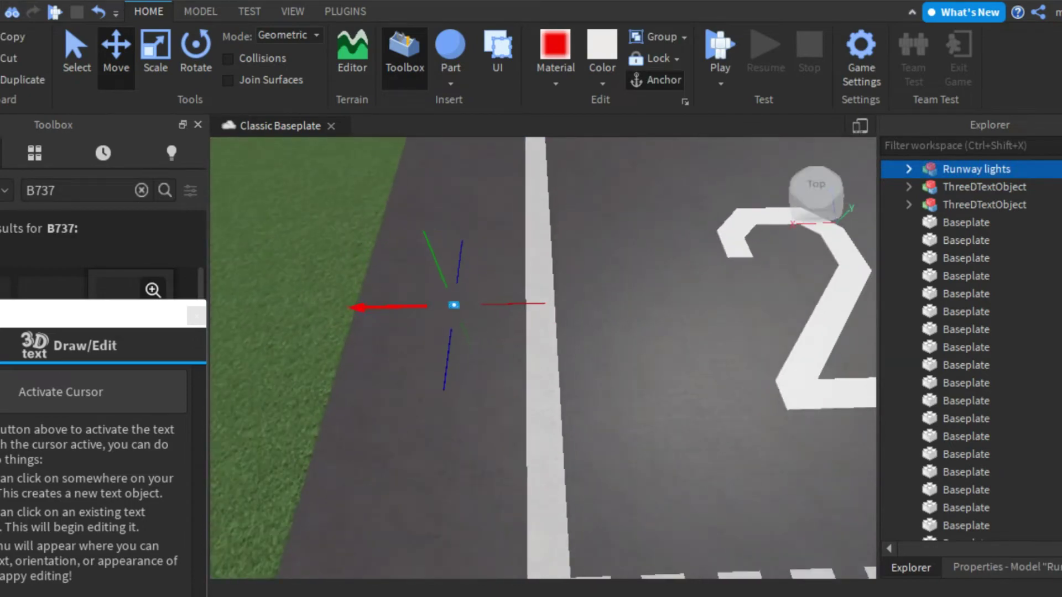
scroll(542, 360, "down", 8)
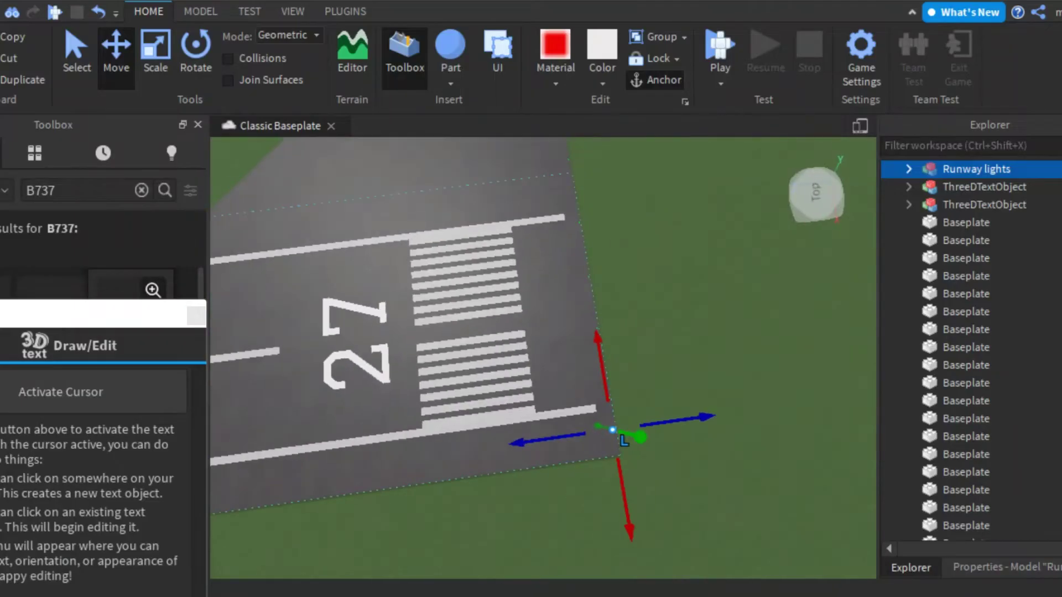
Duplicate the white light model repeatedly along the widened strip to form a row of eight evenly spaced lights
scroll(609, 331, "up", 8)
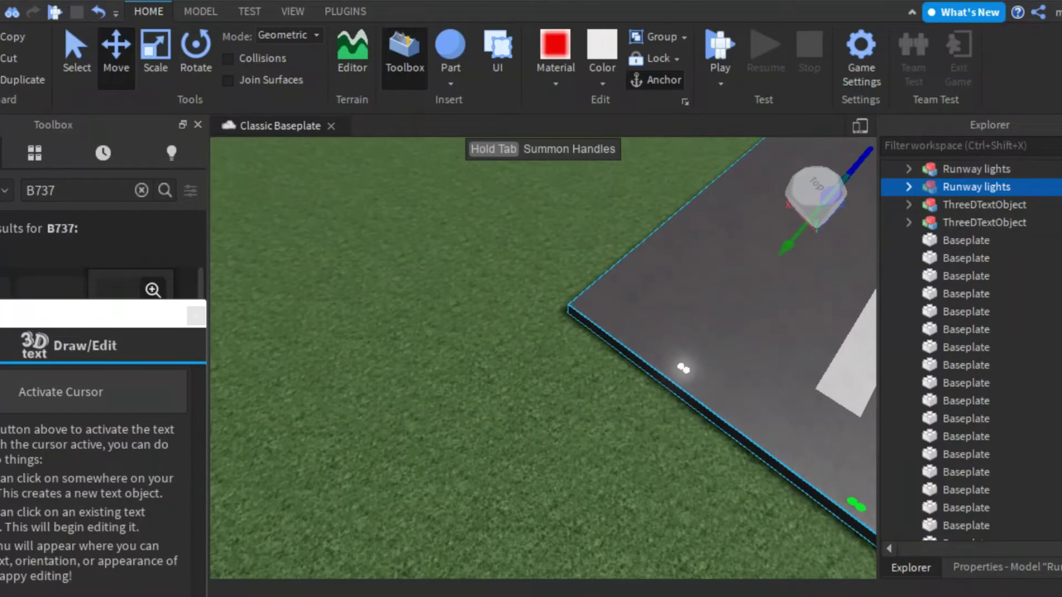
key("ctrl+d")
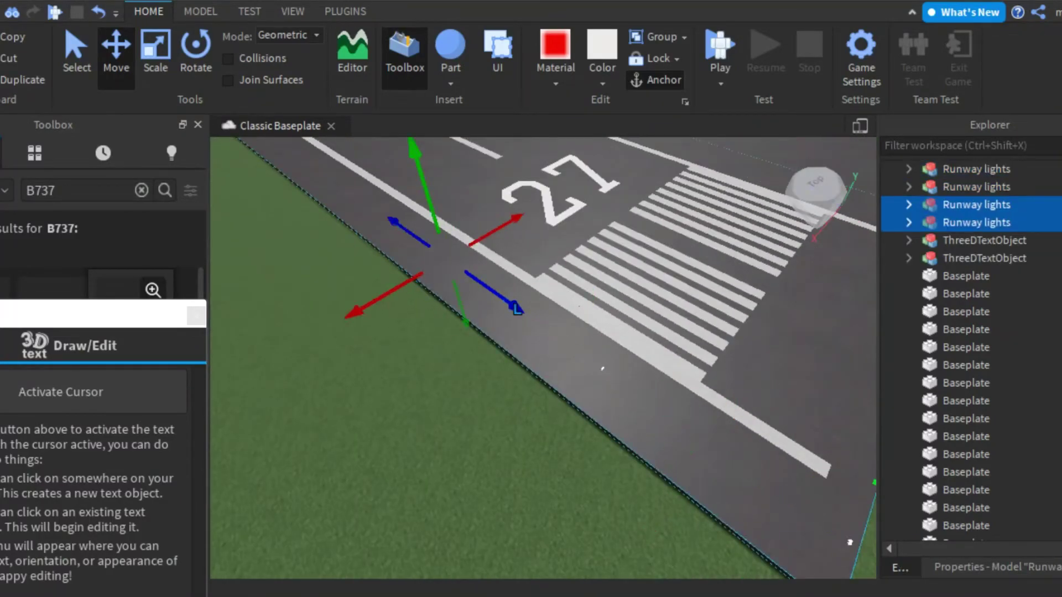
scroll(628, 363, "down", 5)
key("ctrl+d")
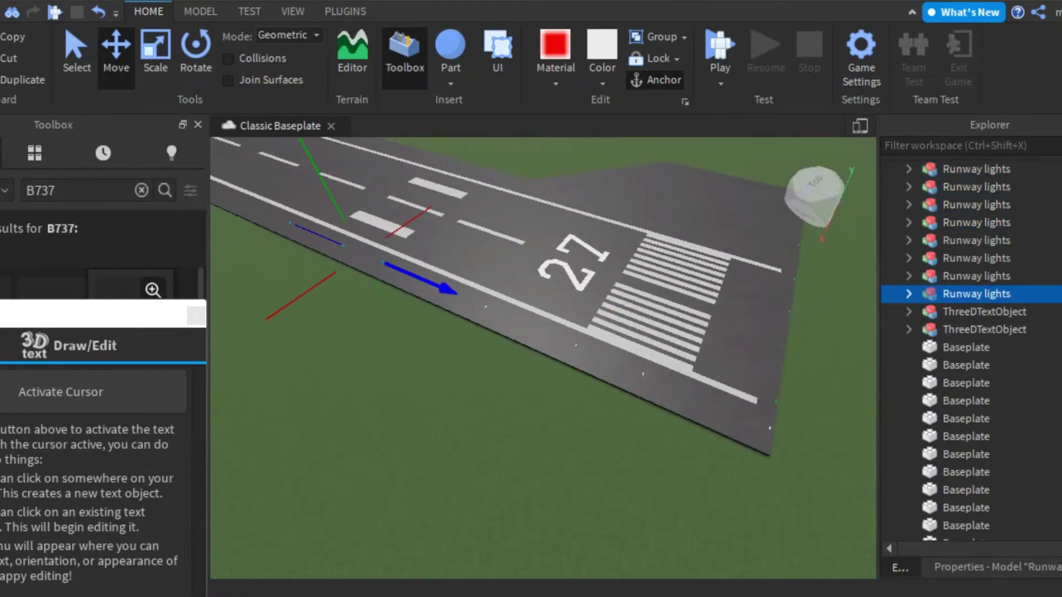
Group the eight white light models along the runway side and name the group Runway lights white
left_click(976, 250)
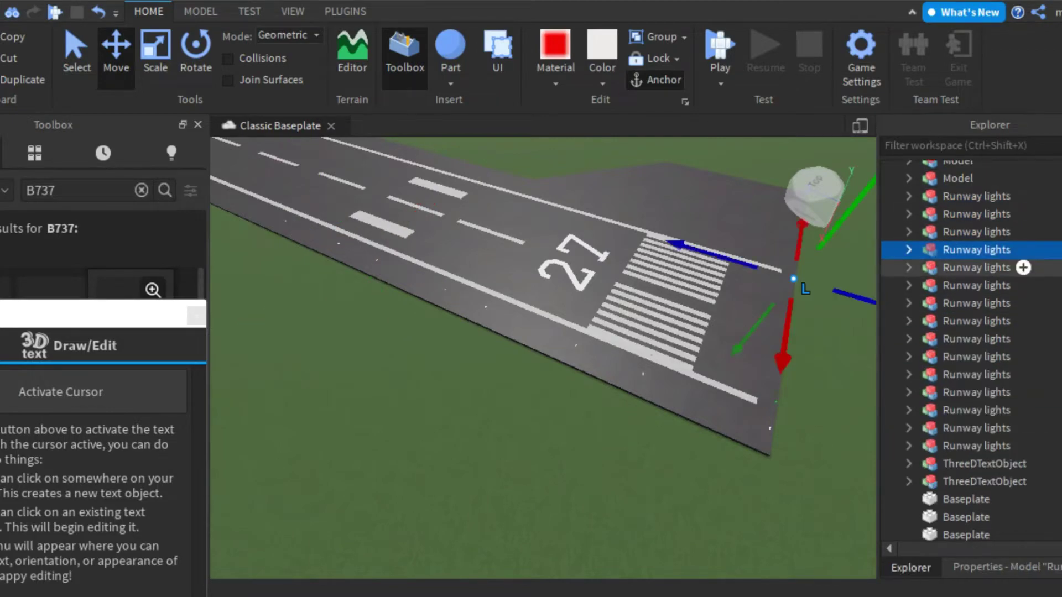
key("f")
left_click(976, 375)
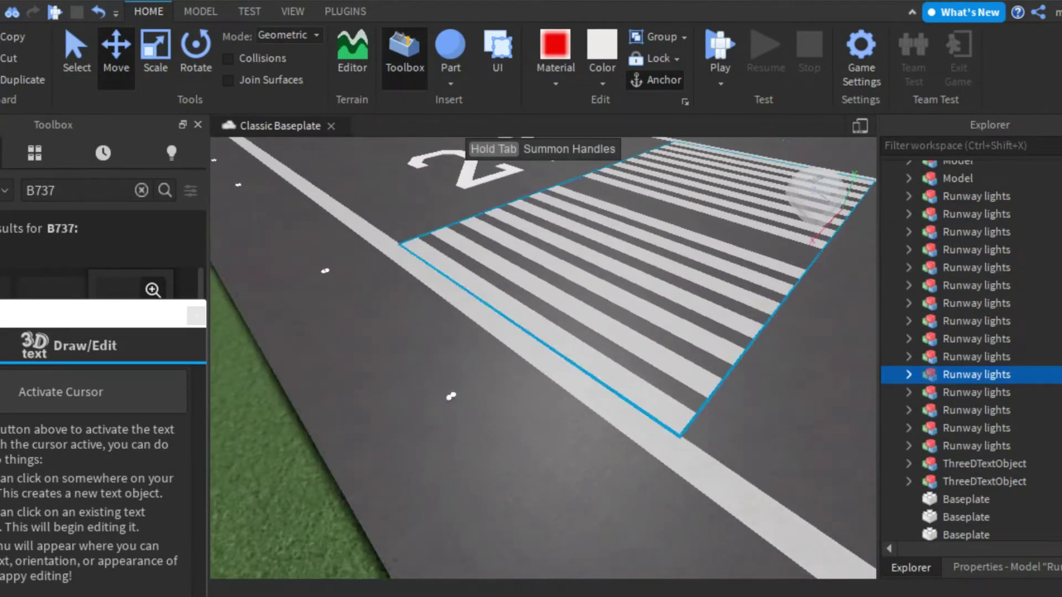
left_click(976, 392, "ctrl")
left_click(976, 428, "ctrl")
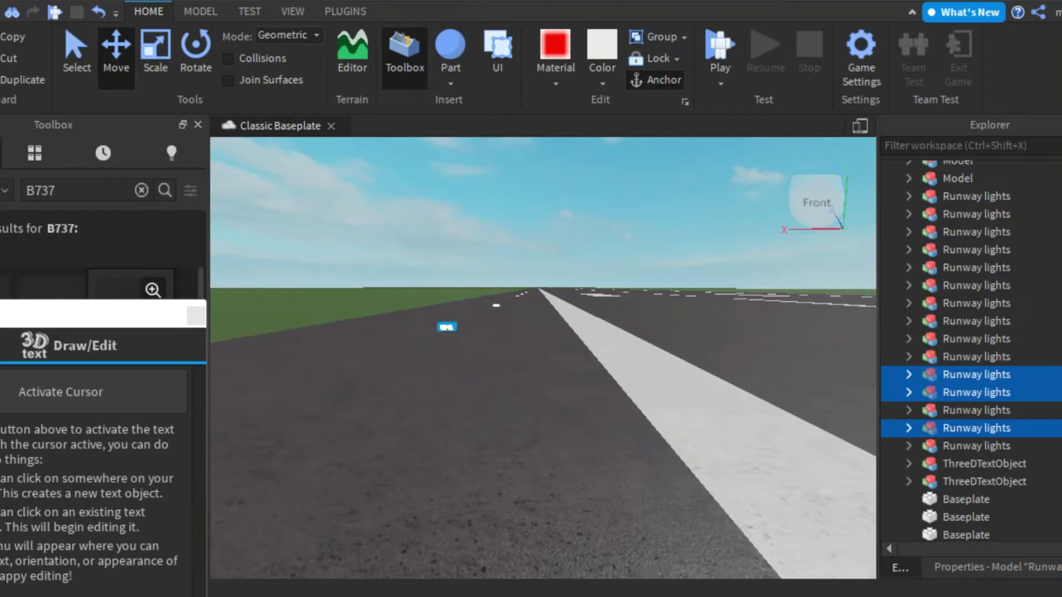
left_click(976, 409, "ctrl")
left_click(976, 214, "ctrl")
left_click(976, 445, "ctrl")
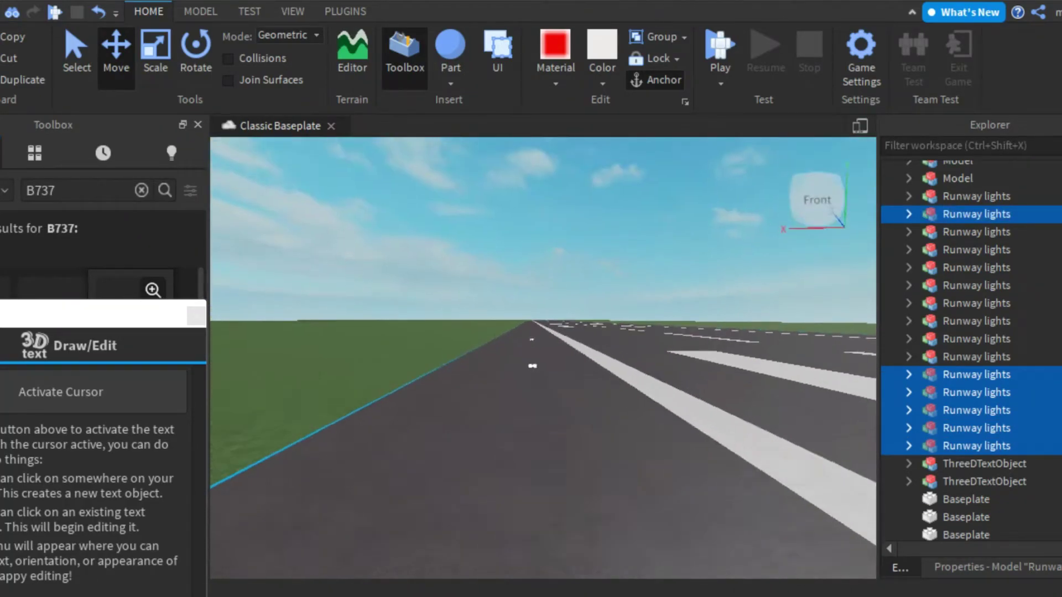
left_click(976, 197, "ctrl")
left_click(976, 231, "ctrl")
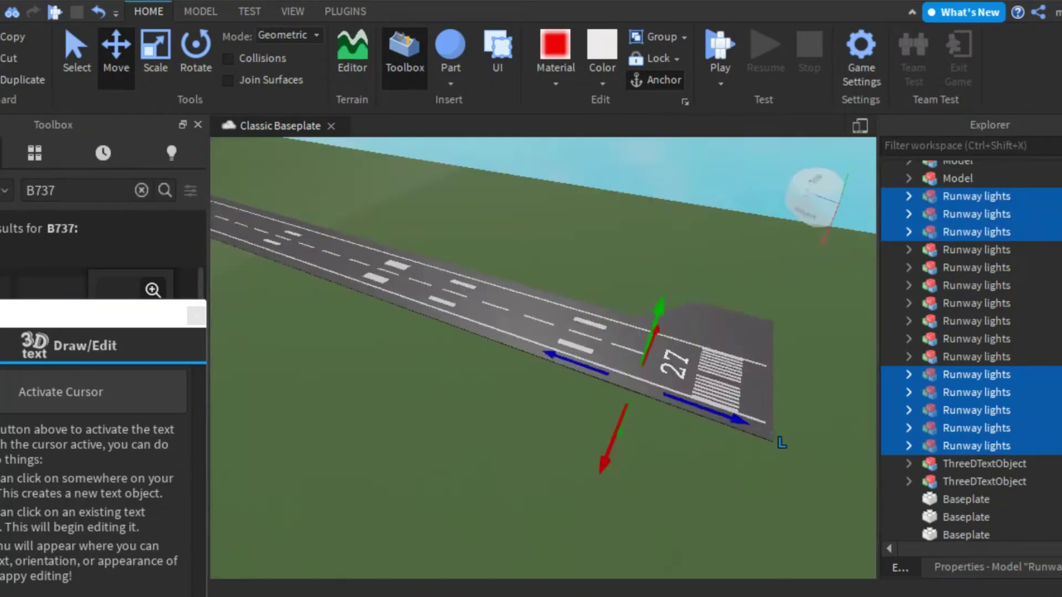
key("ctrl+g")
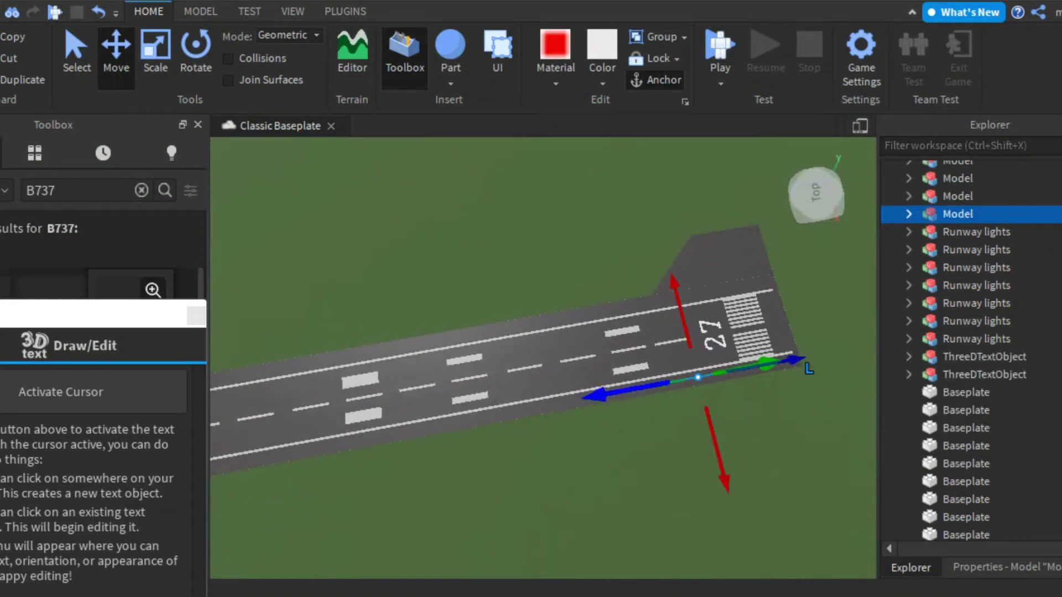
key("f")
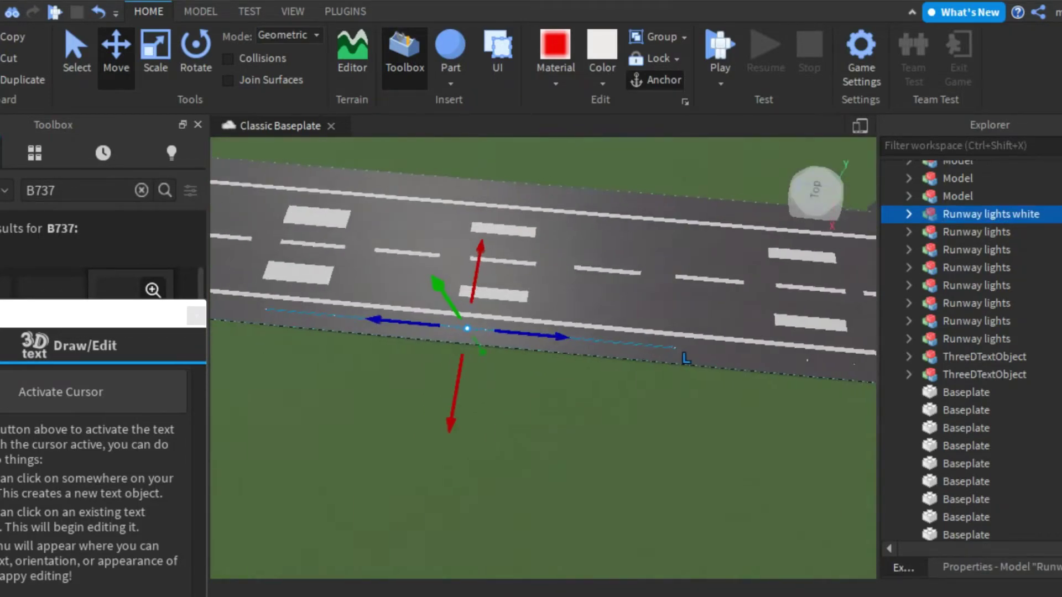
Duplicate the Runway lights white group repeatedly, placing the copies end to end along the runway's side strip past the midpoint
key("ctrl+d")
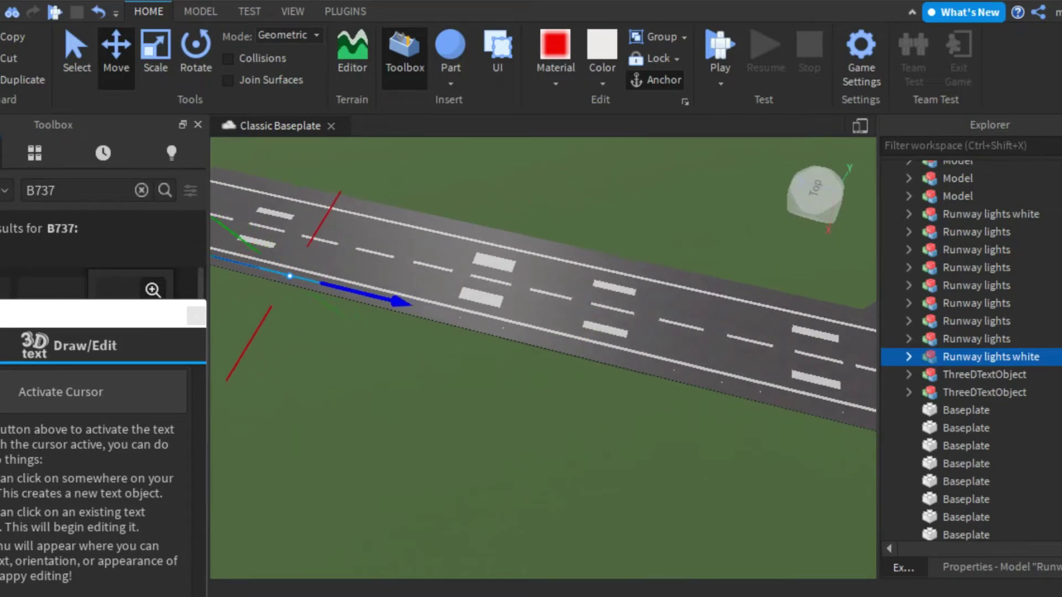
key("f")
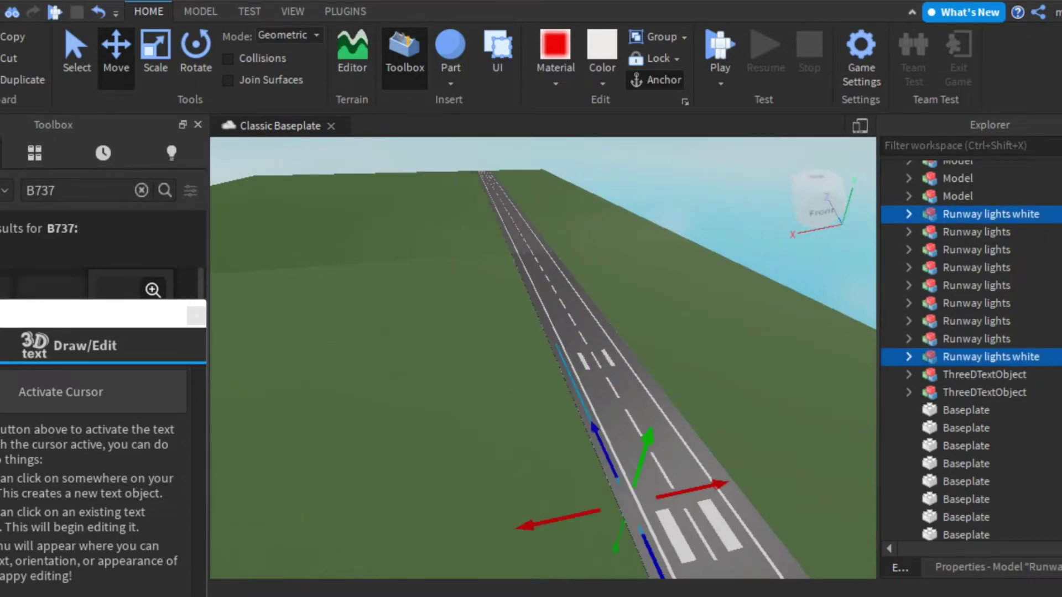
key("f")
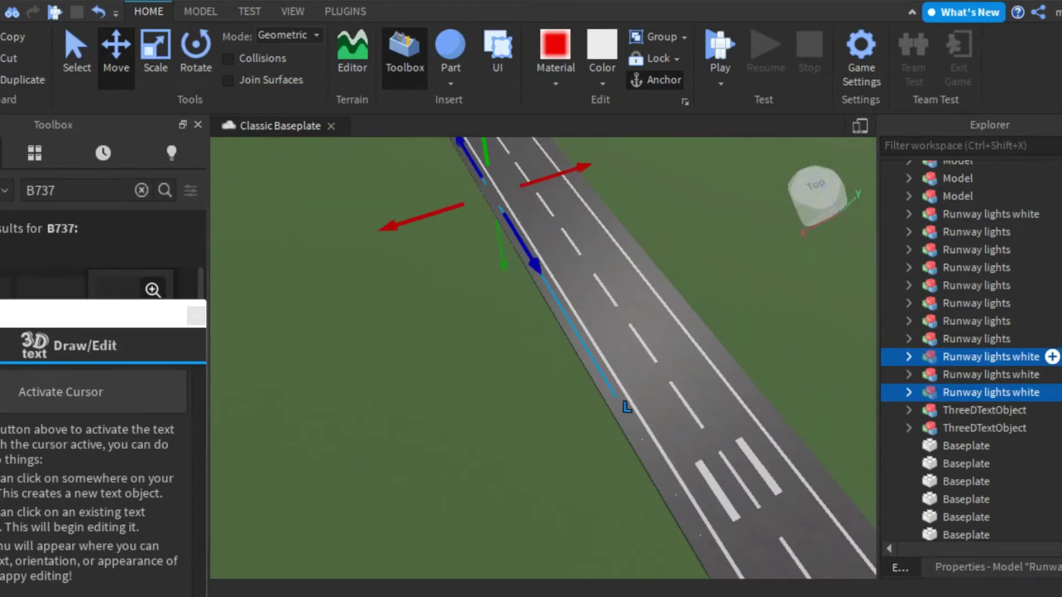
key("Escape")
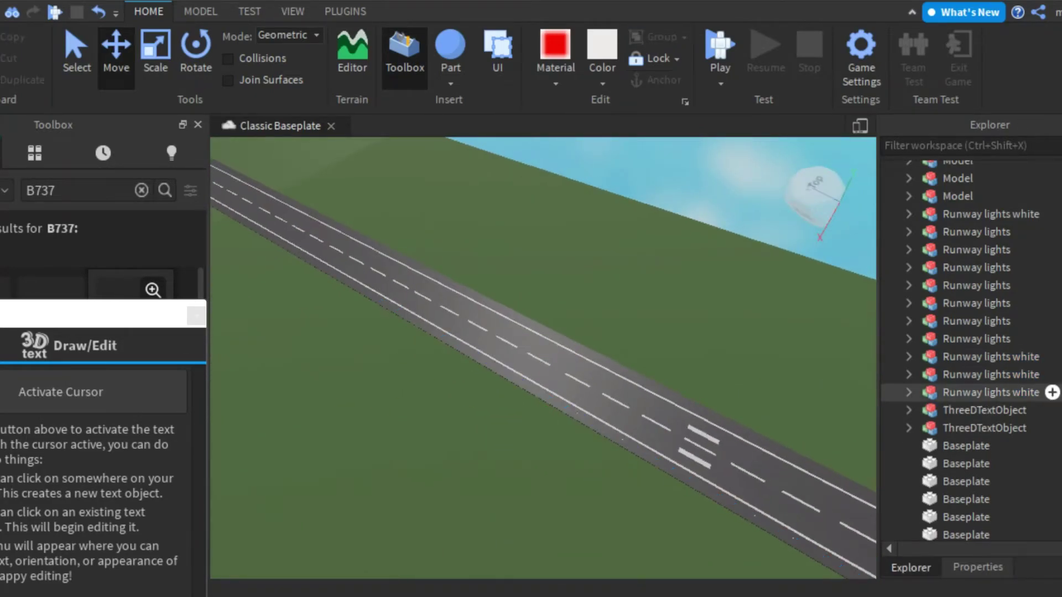
key("Up")
right_click_drag(541, 360, 409, 299)
key("ctrl+d")
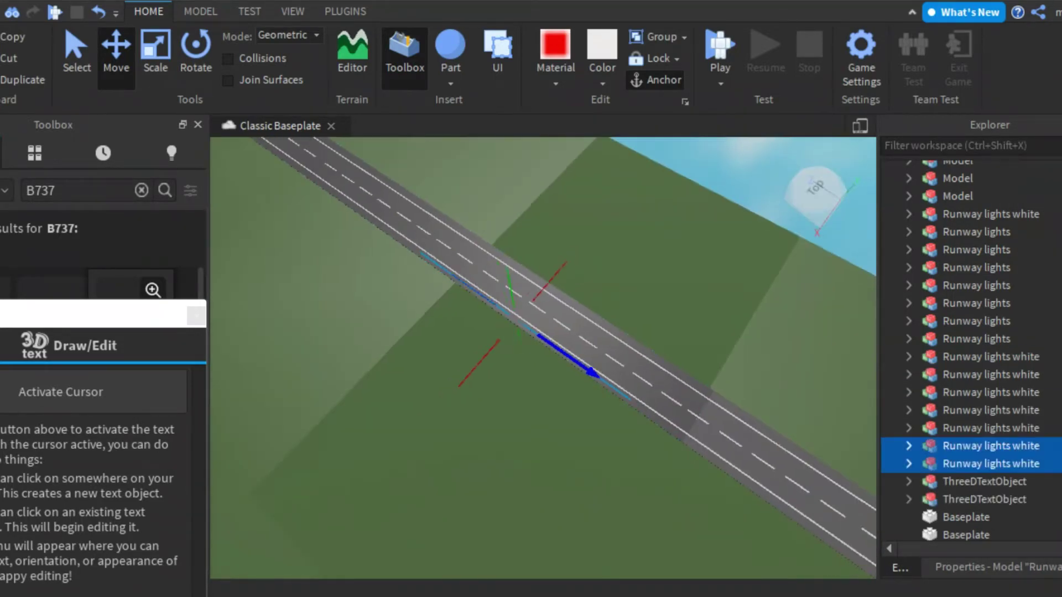
Continue the row of white light groups with further copies along the same side up to the runway's 34 end
key("f")
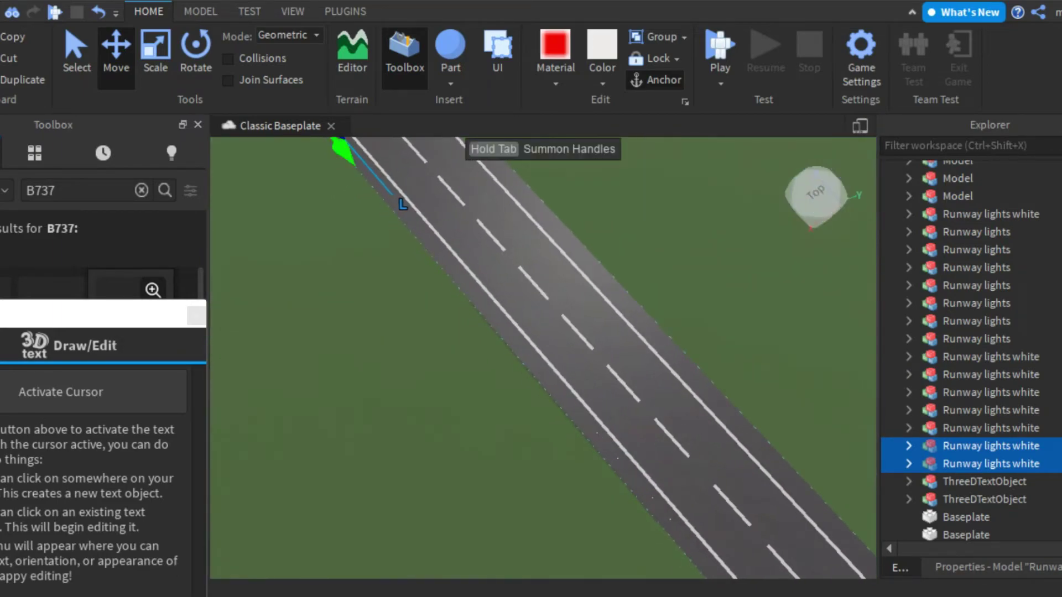
right_click_drag(542, 359, 531, 343)
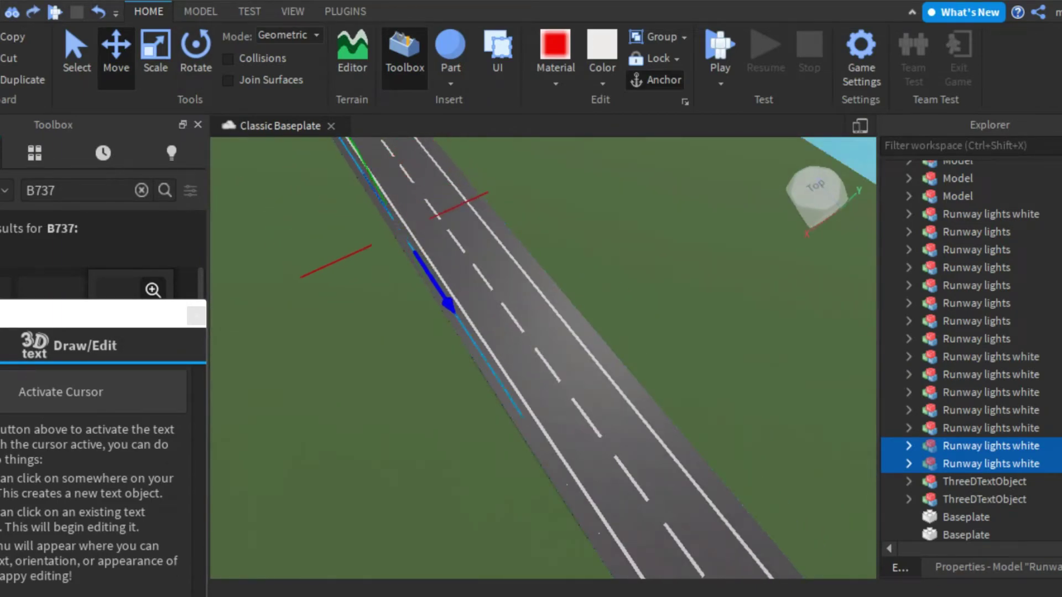
key("f")
scroll(543, 358, "up", 5)
scroll(599, 383, "down", 3)
left_click(664, 409)
scroll(663, 409, "down", 2)
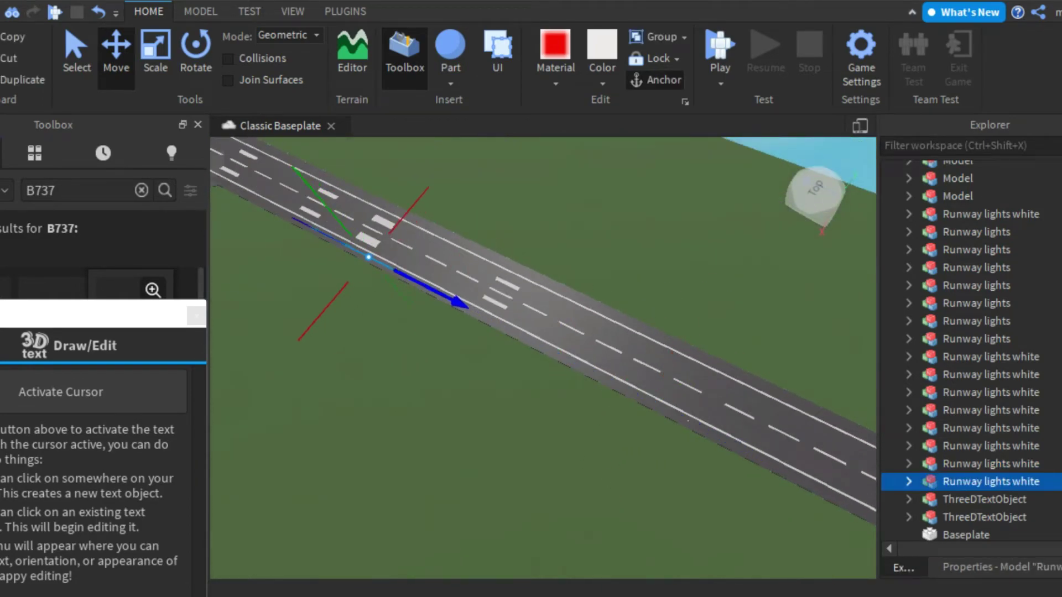
right_click_drag(542, 360, 575, 309)
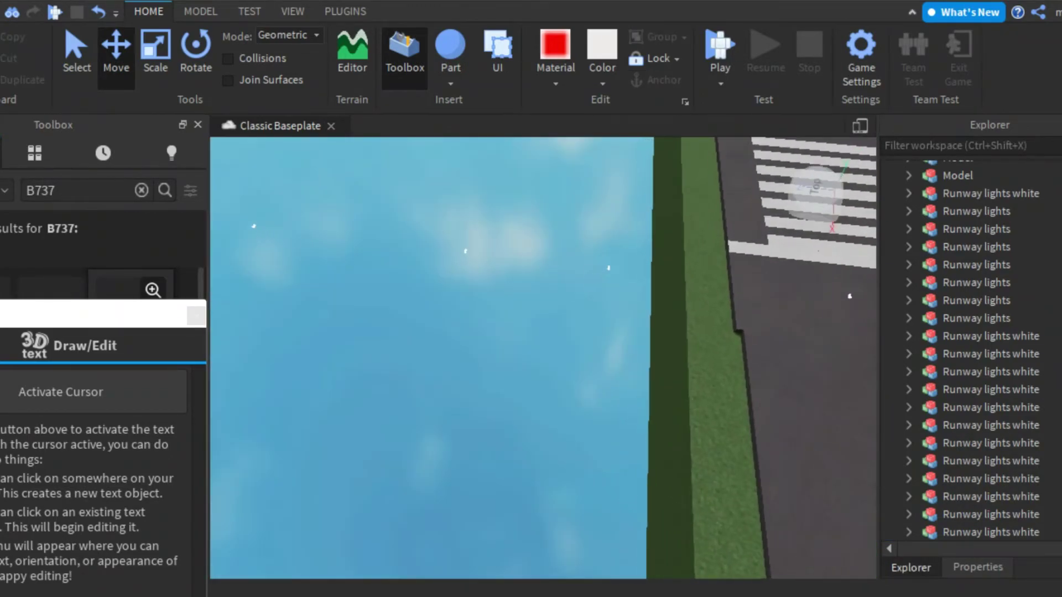
Delete the three individual lights of the last white light group that extend past the runway's 34 end
left_click(989, 372)
scroll(973, 387, "down", 1)
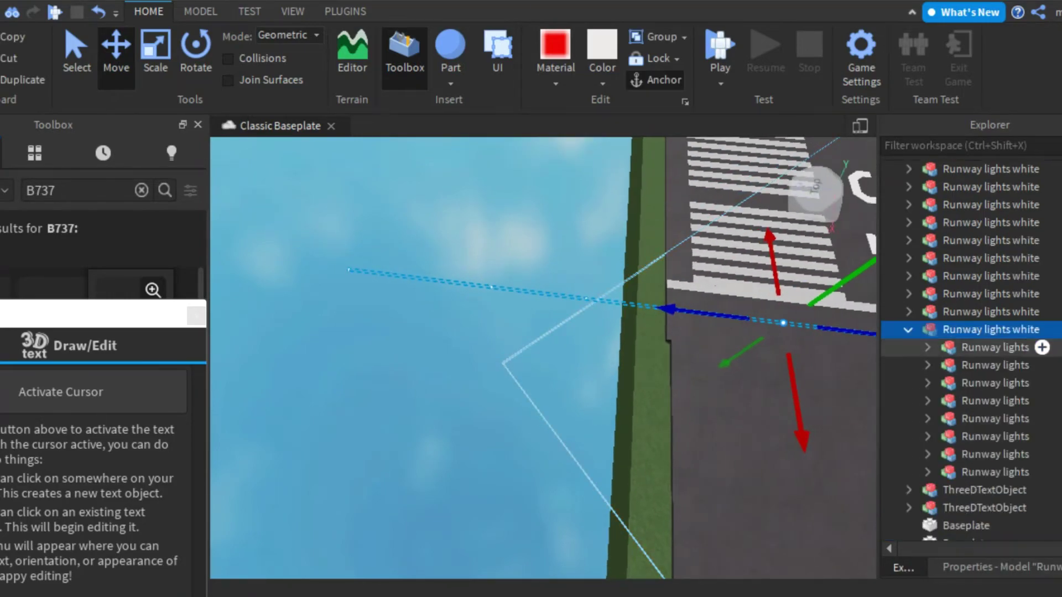
key("Down")
key("Down")
key("Up")
key("Down")
key("Down")
key("Down")
key("Down")
key("Down")
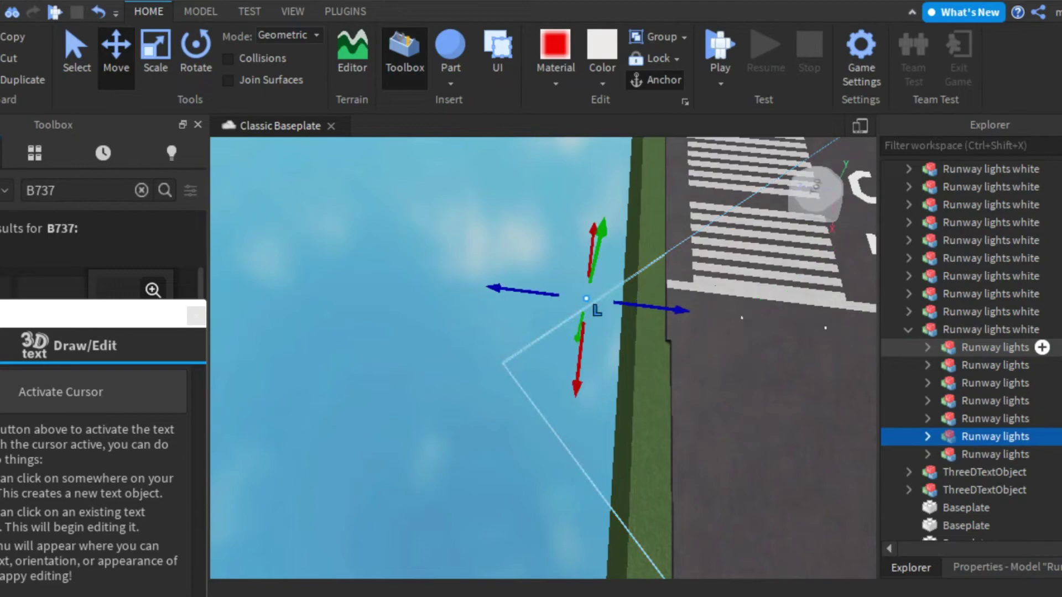
key("f")
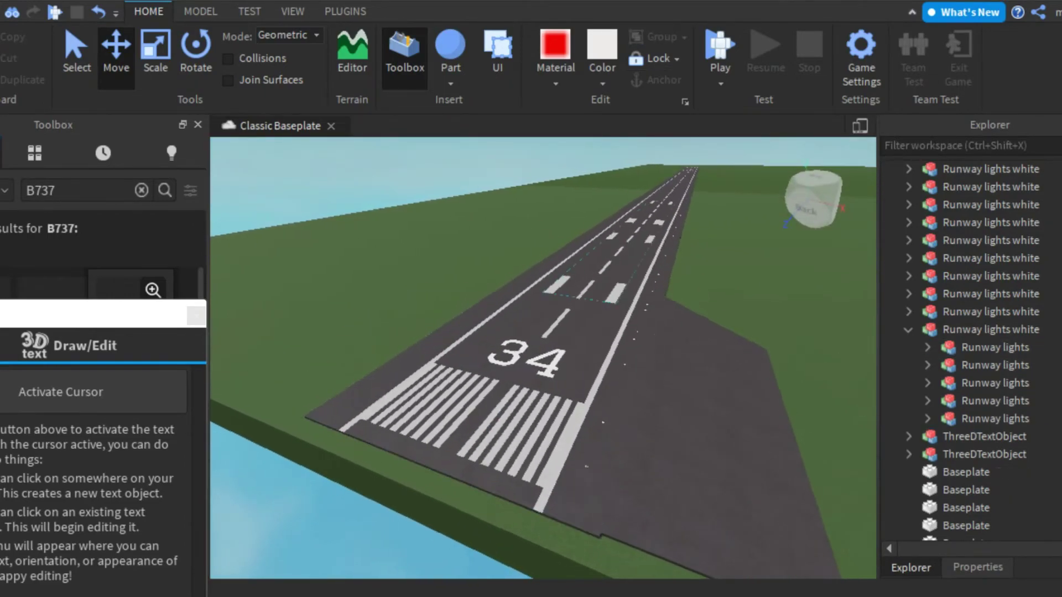
Select all the Runway lights white groups along the runway side and group them into one model
scroll(990, 303, "up", 3)
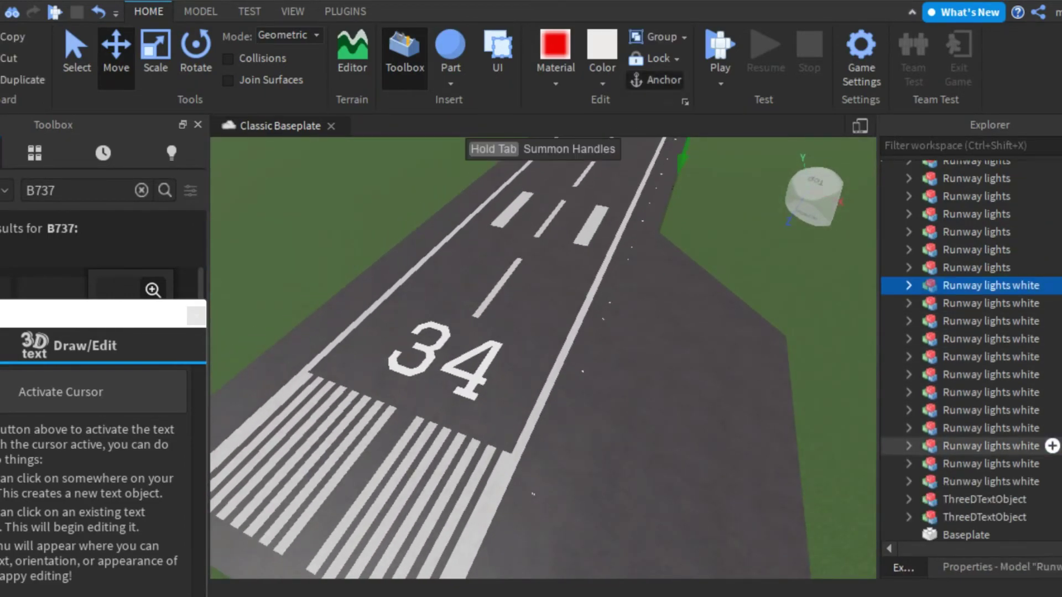
left_click(990, 481, "shift")
key("f")
scroll(986, 307, "up", 5)
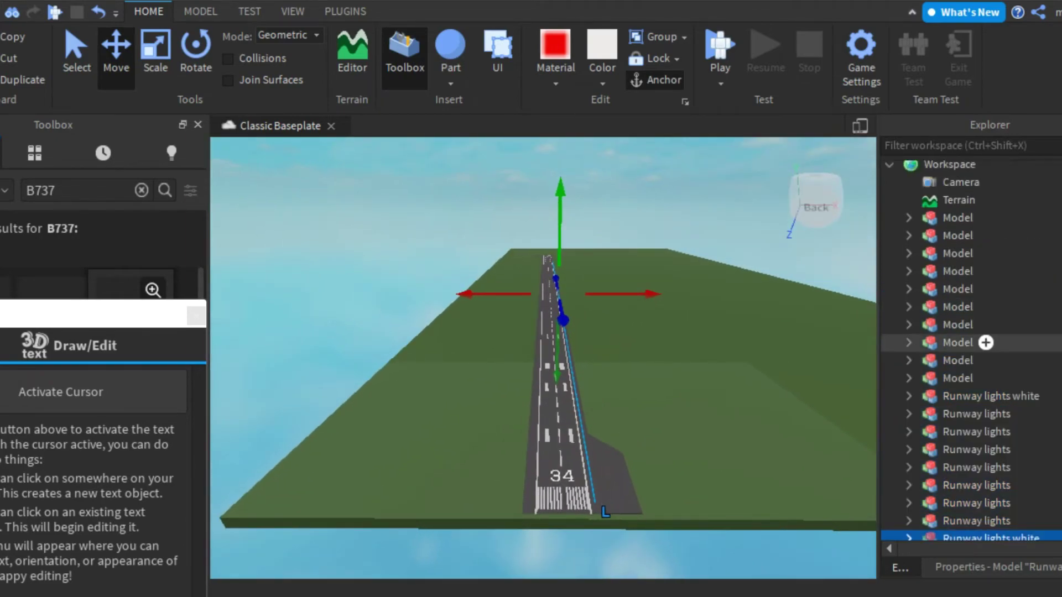
key("ctrl+g")
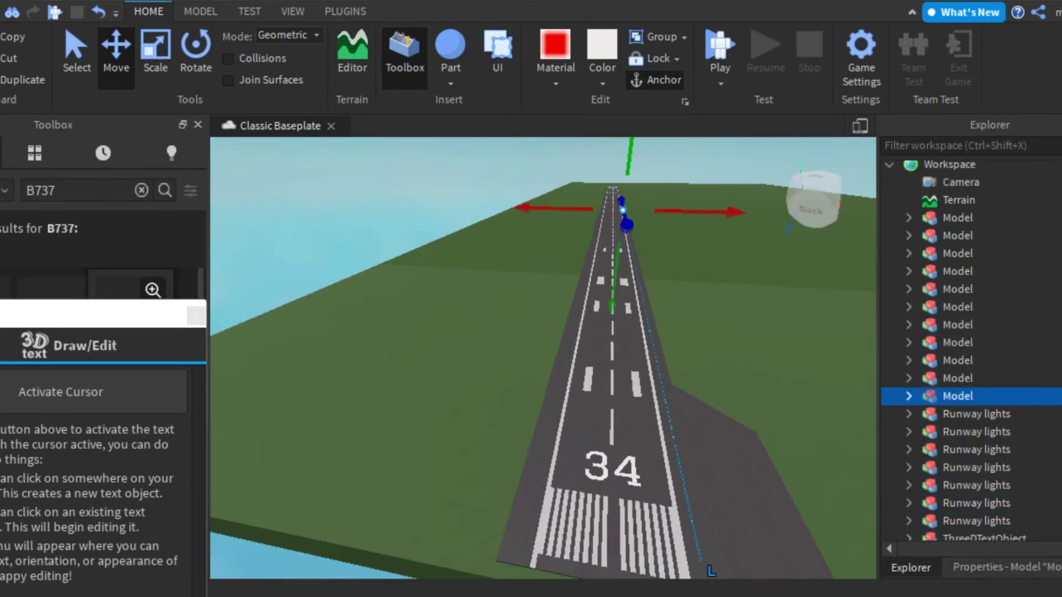
Place a copy of the full white light row along the opposite runway edge and group both rows as Runway lights white
key("w")
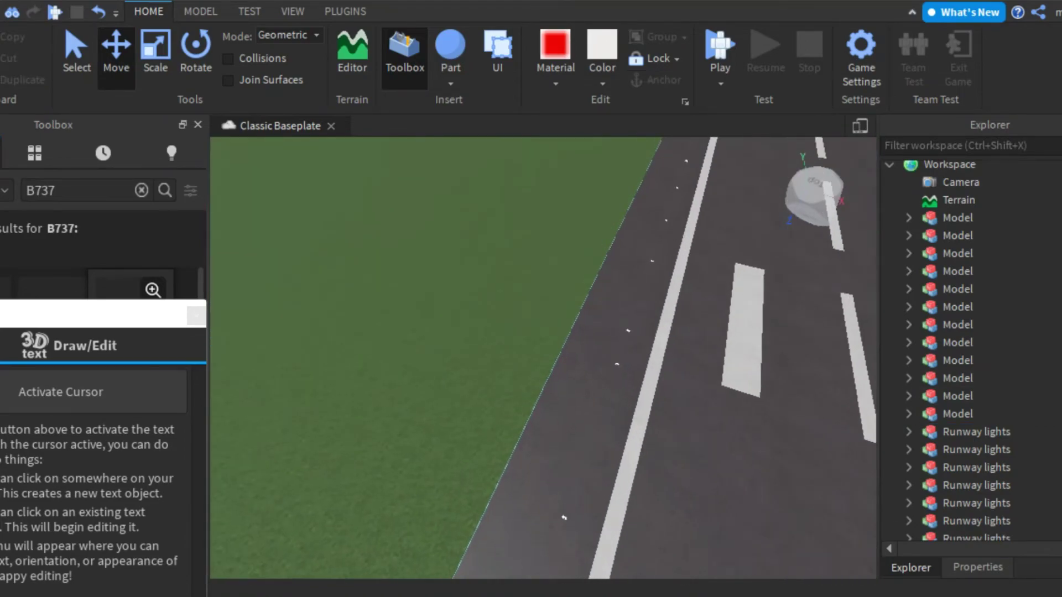
scroll(986, 331, "down", 3)
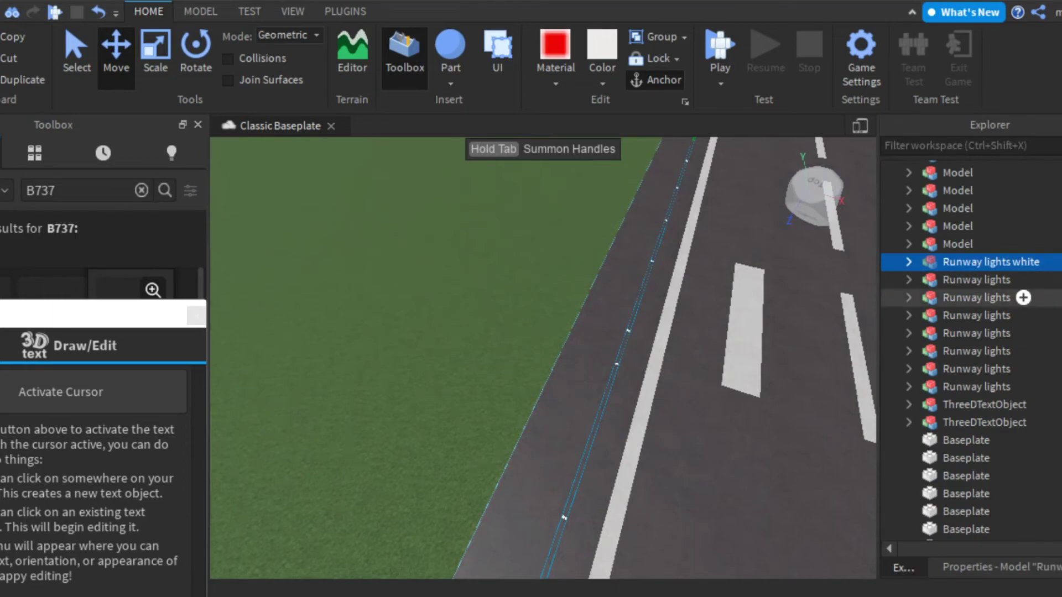
key("f")
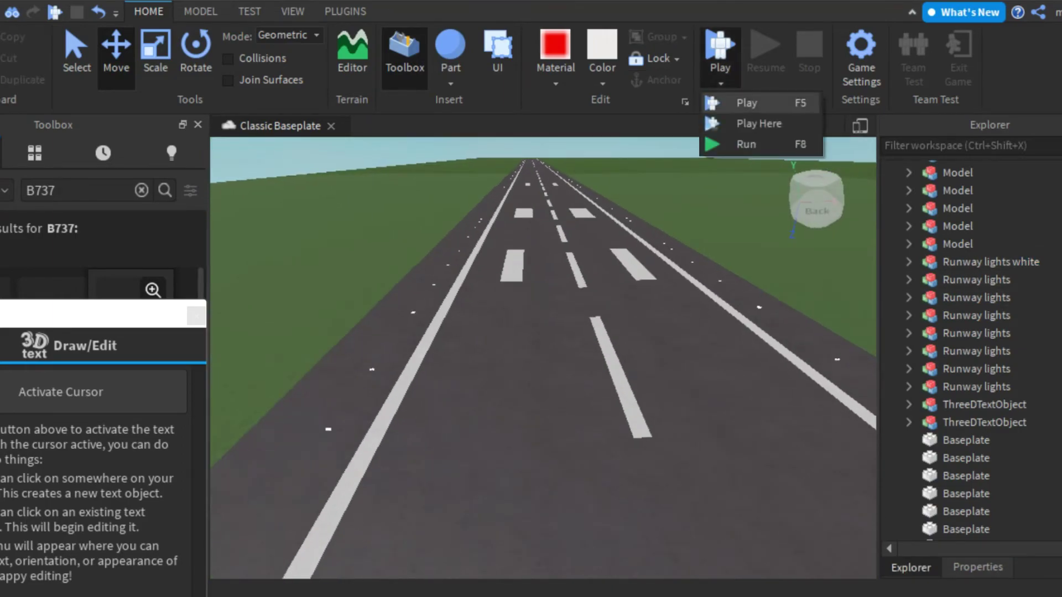
Playtest the place, walking the character along the runway to inspect the white edge lights, and stop the test
left_click(746, 103)
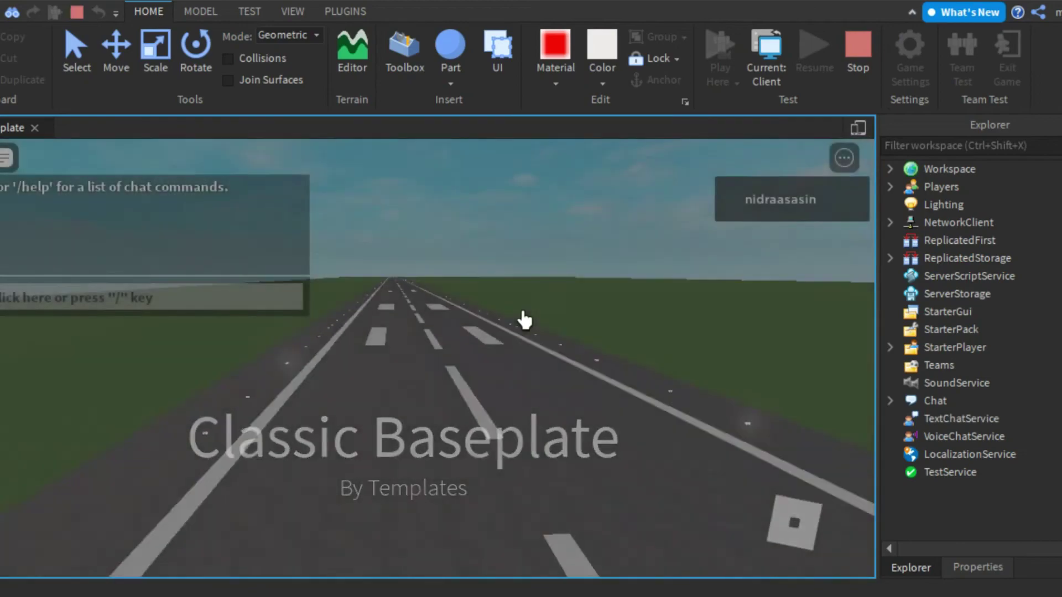
key("w")
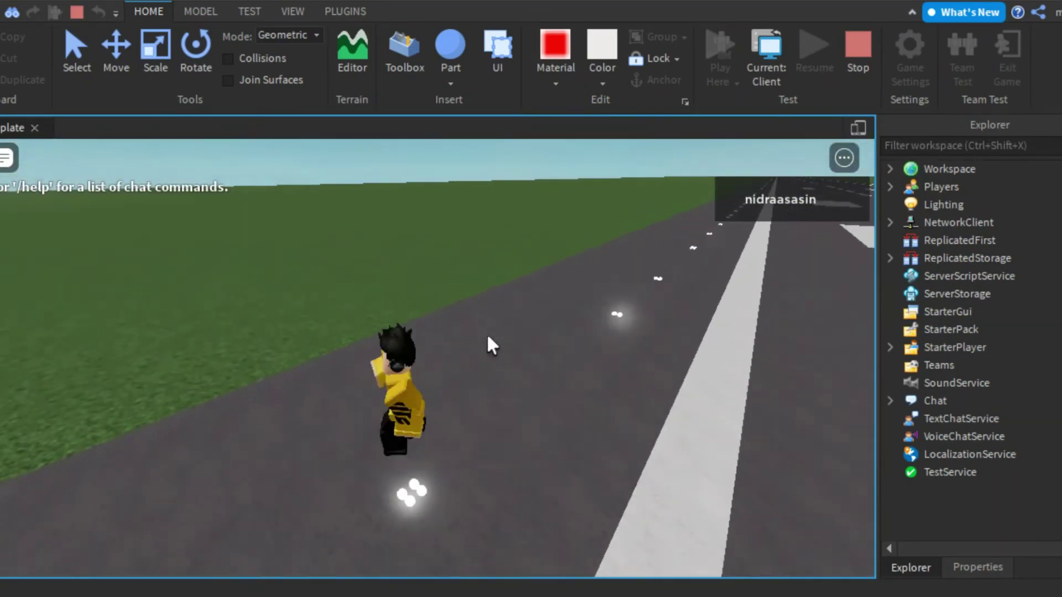
key("d")
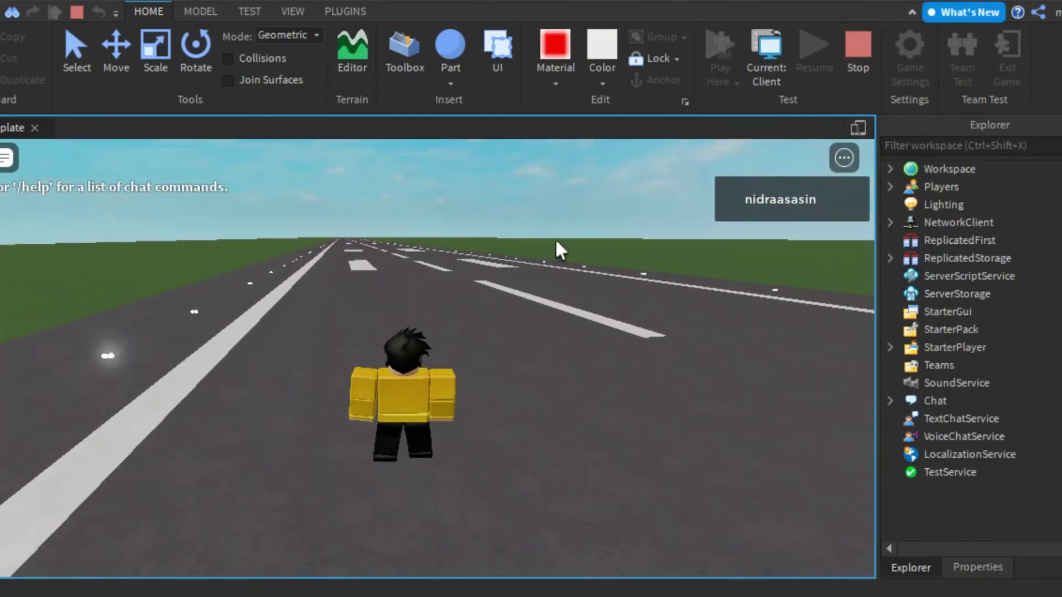
key("s")
key("shift+F5")
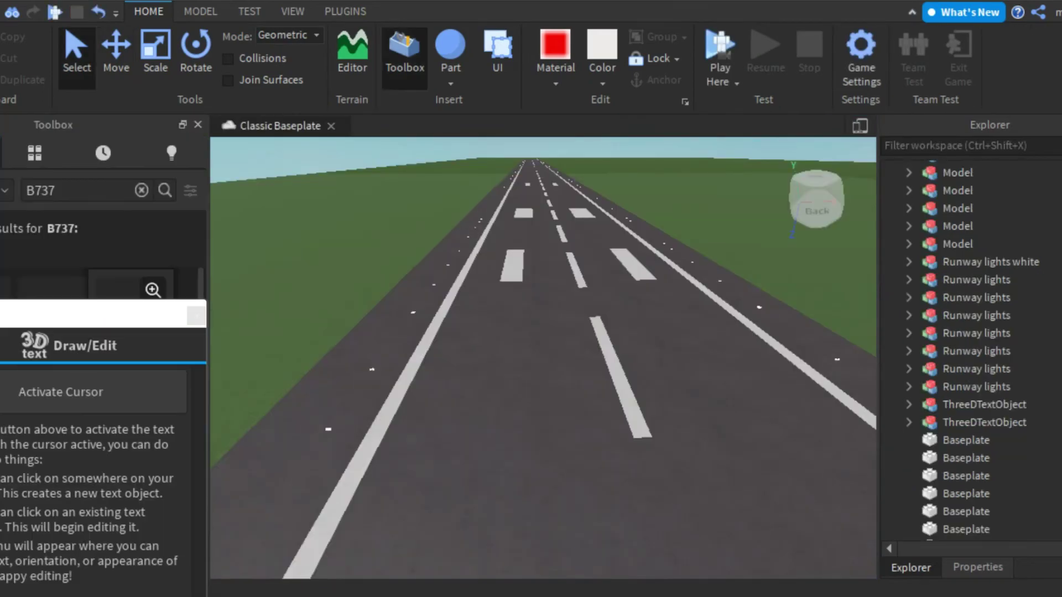